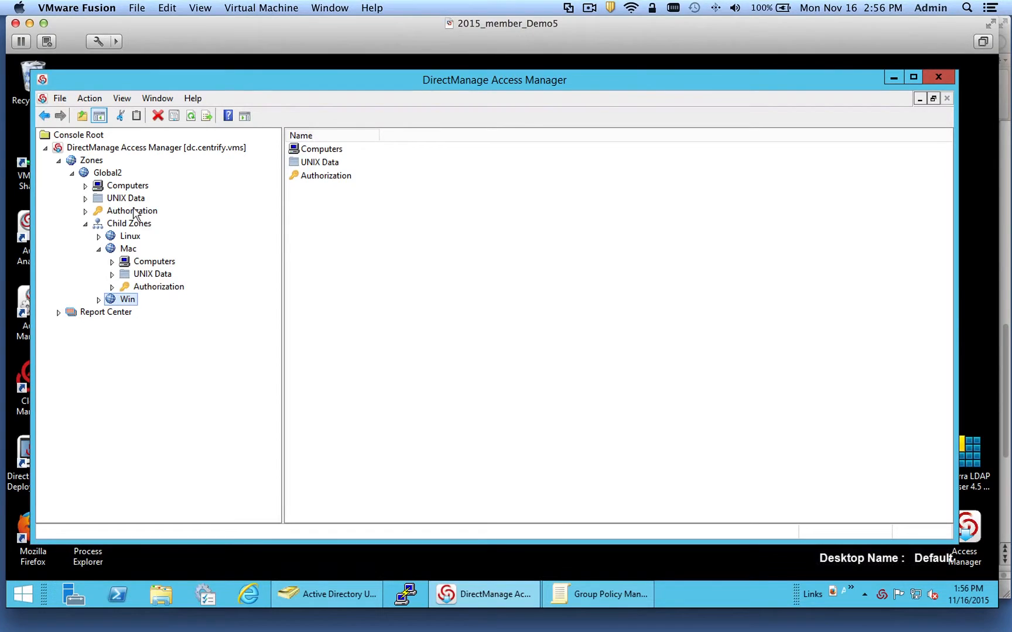
# - Expand the Mac zone and refresh its Computers list
pyautogui.click(111, 261)
pyautogui.rightClick(151, 265)
pyautogui.click(201, 322)
# - Compare UNIX Users lists: the Mac zone has none, while Global2 holds a single user
pyautogui.click(112, 274)
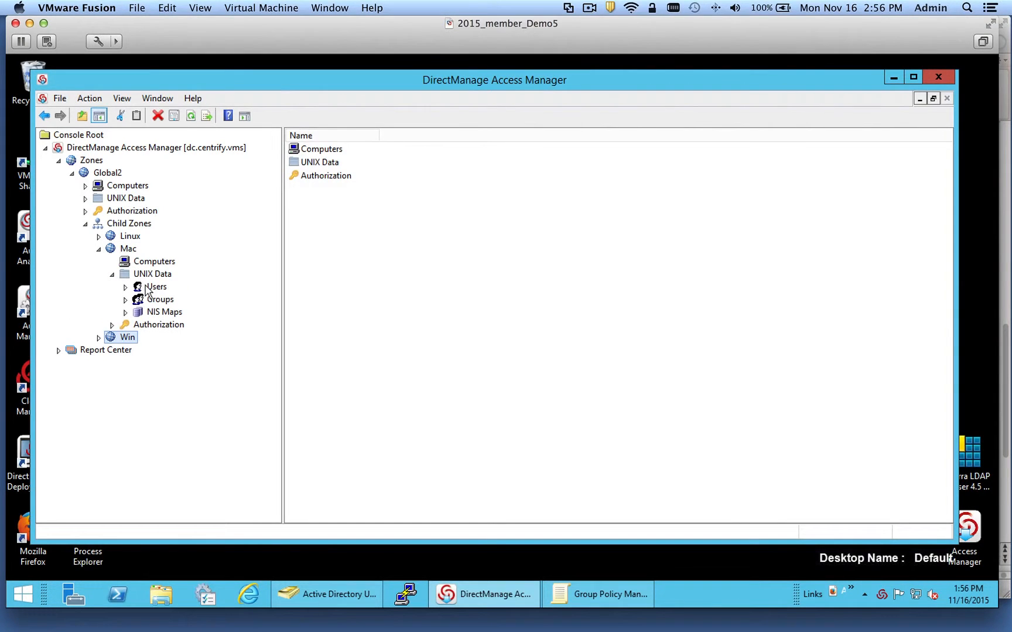
pyautogui.click(143, 288)
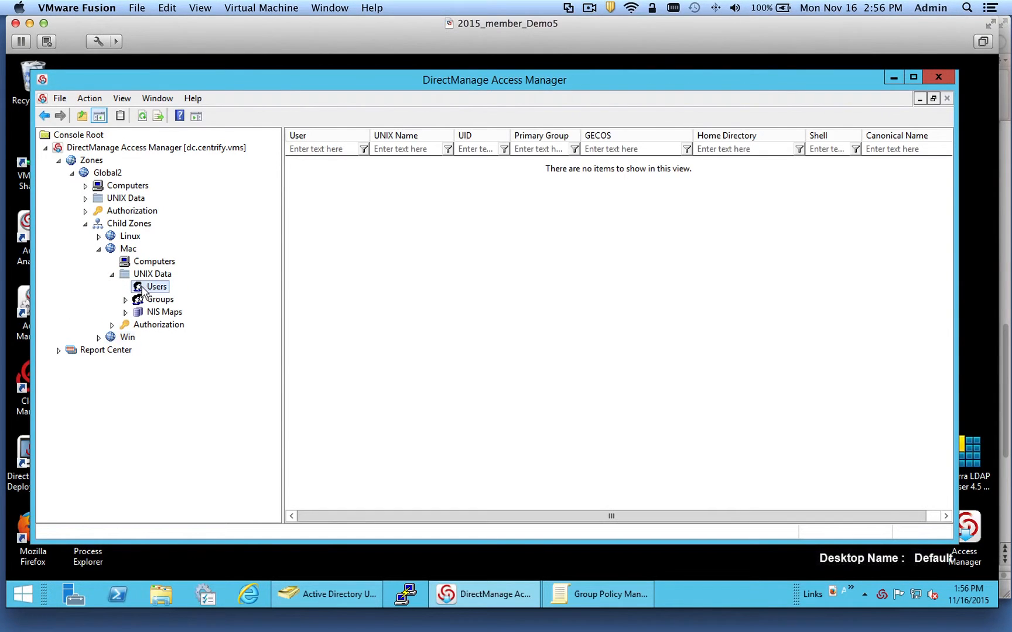
pyautogui.click(85, 198)
pyautogui.click(124, 211)
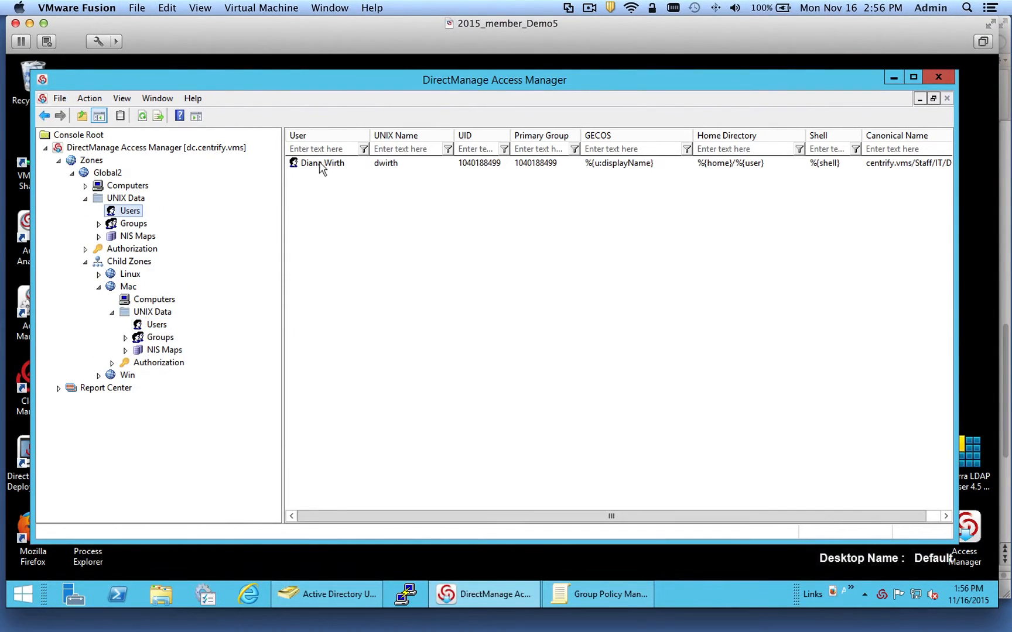
pyautogui.click(328, 164)
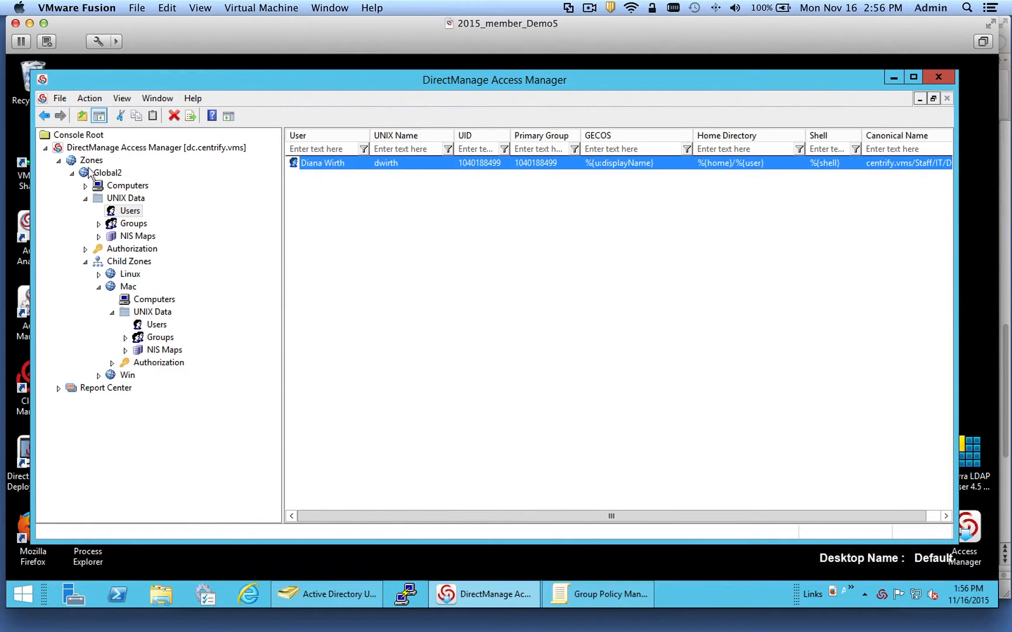
pyautogui.click(157, 326)
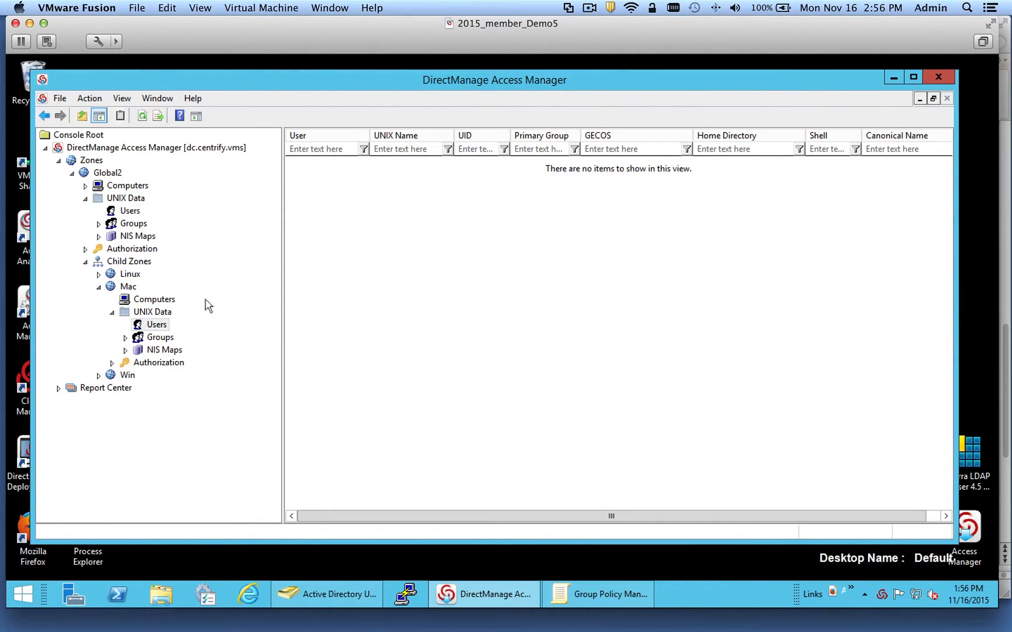
pyautogui.rightClick(130, 289)
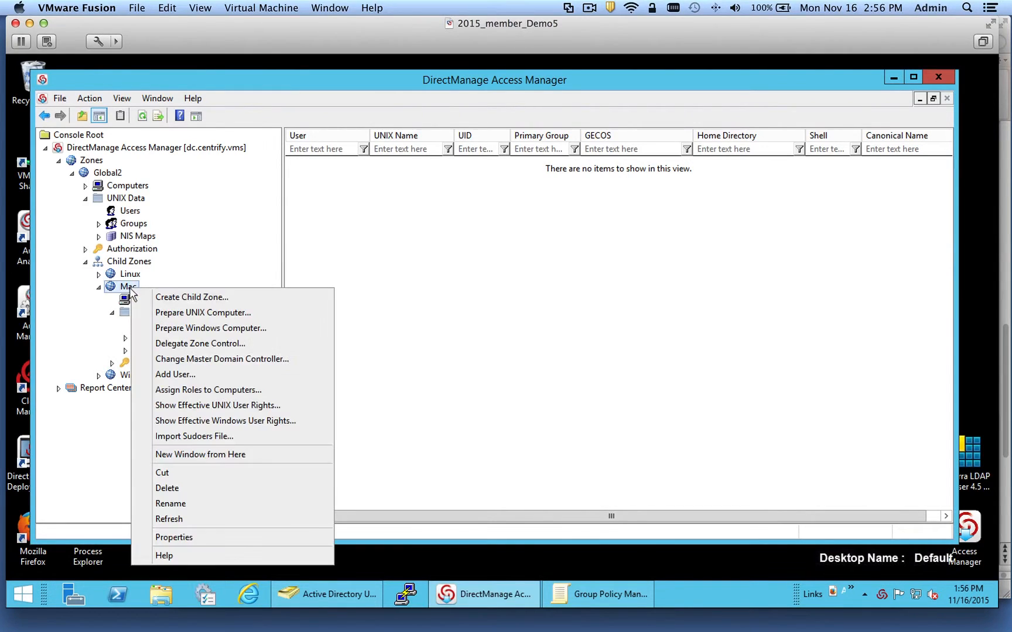
pyautogui.click(245, 412)
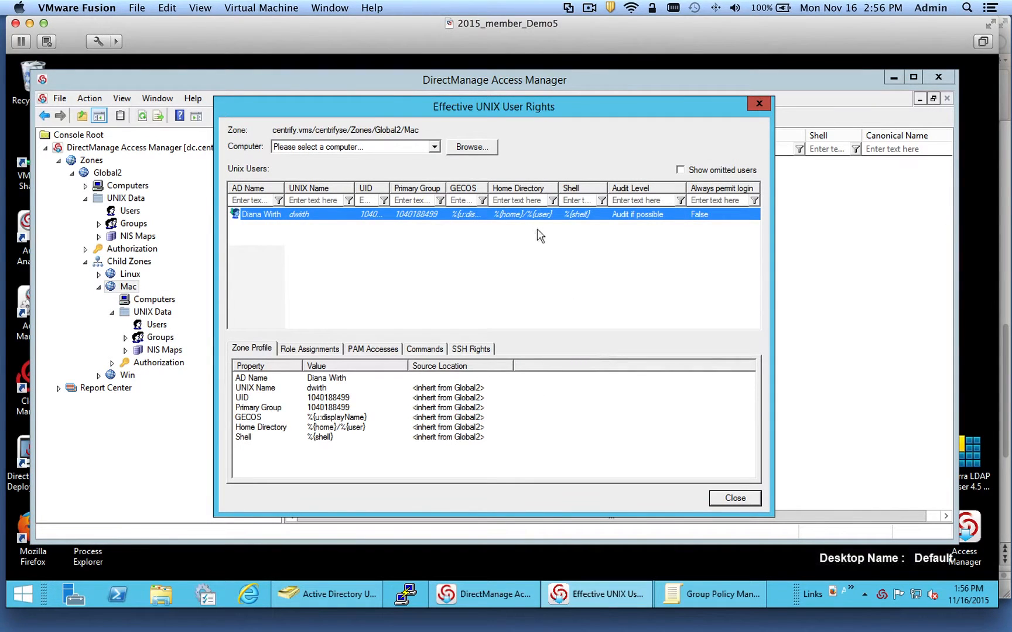
pyautogui.moveTo(370, 108); pyautogui.dragTo(443, 126)
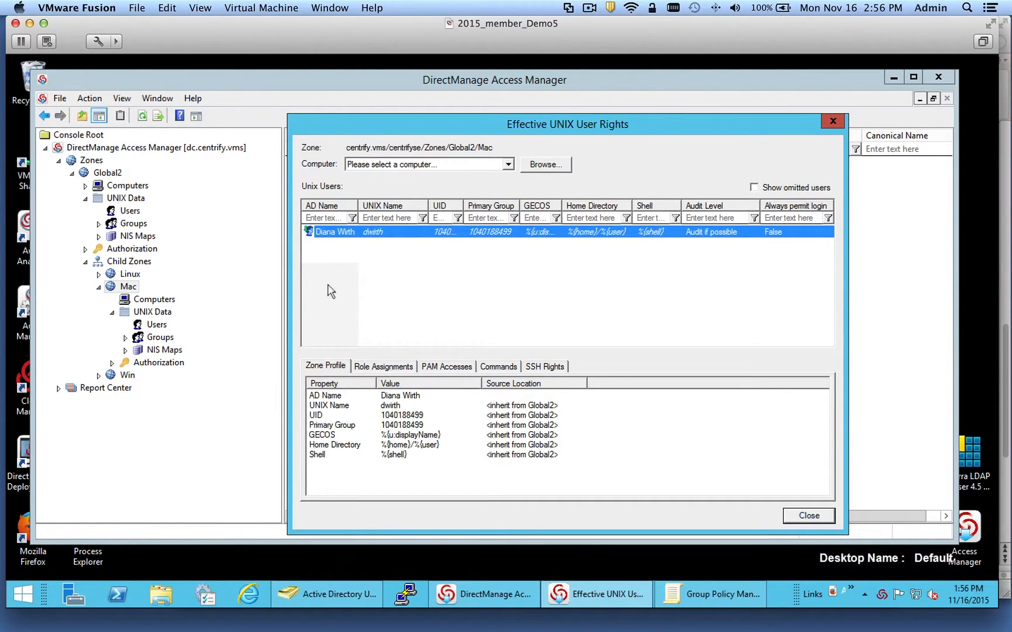
pyautogui.click(388, 367)
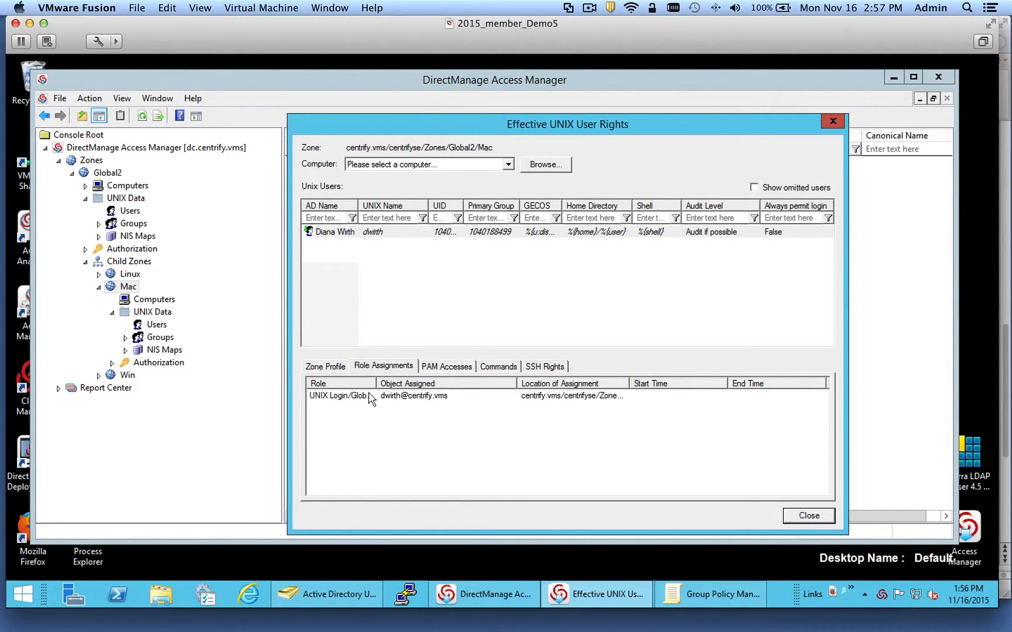
pyautogui.click(438, 368)
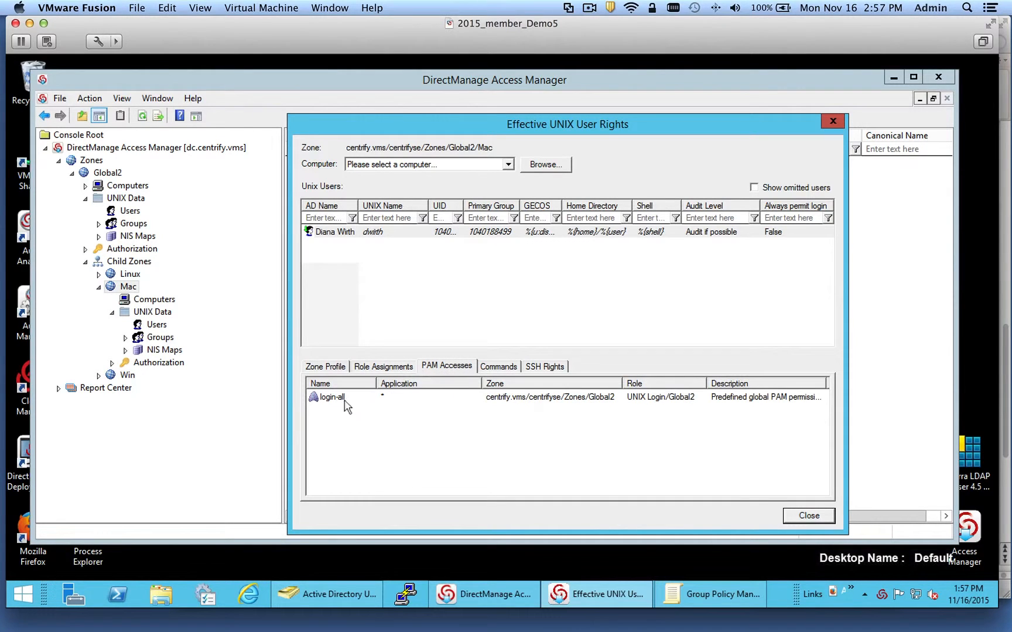
pyautogui.click(832, 123)
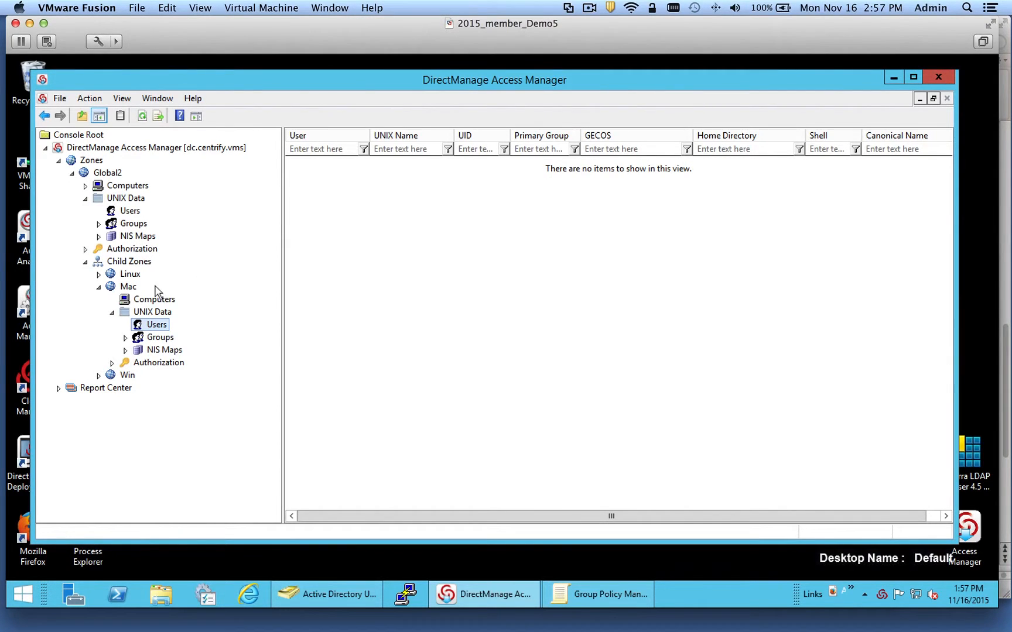
# - View the Mac zone's Location in its Properties, cancel without changes, and bring up the VM window list
pyautogui.rightClick(132, 288)
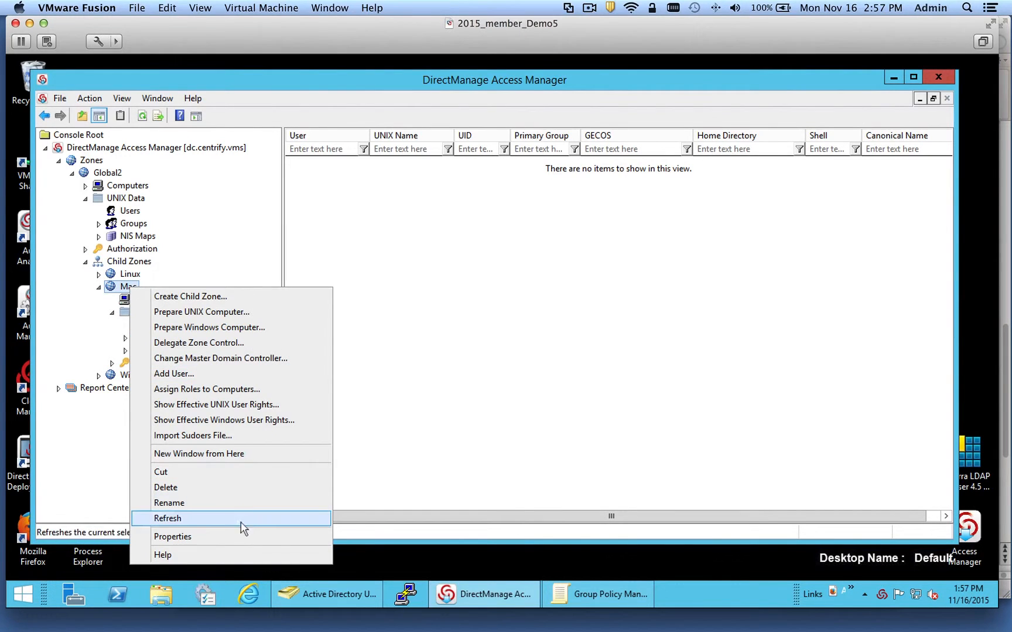
pyautogui.click(234, 536)
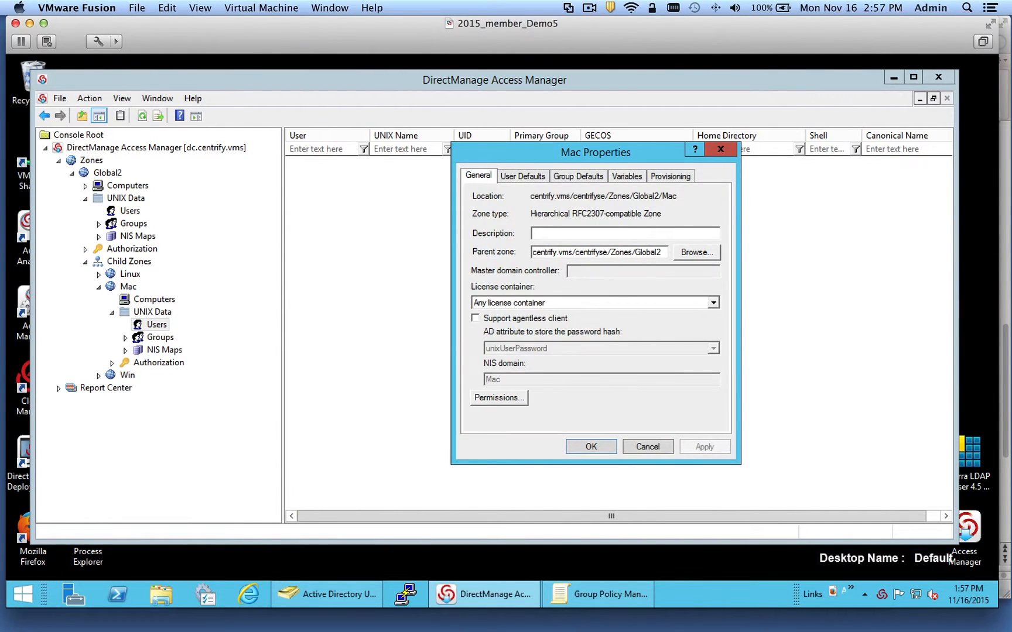
pyautogui.moveTo(534, 194); pyautogui.dragTo(732, 196)
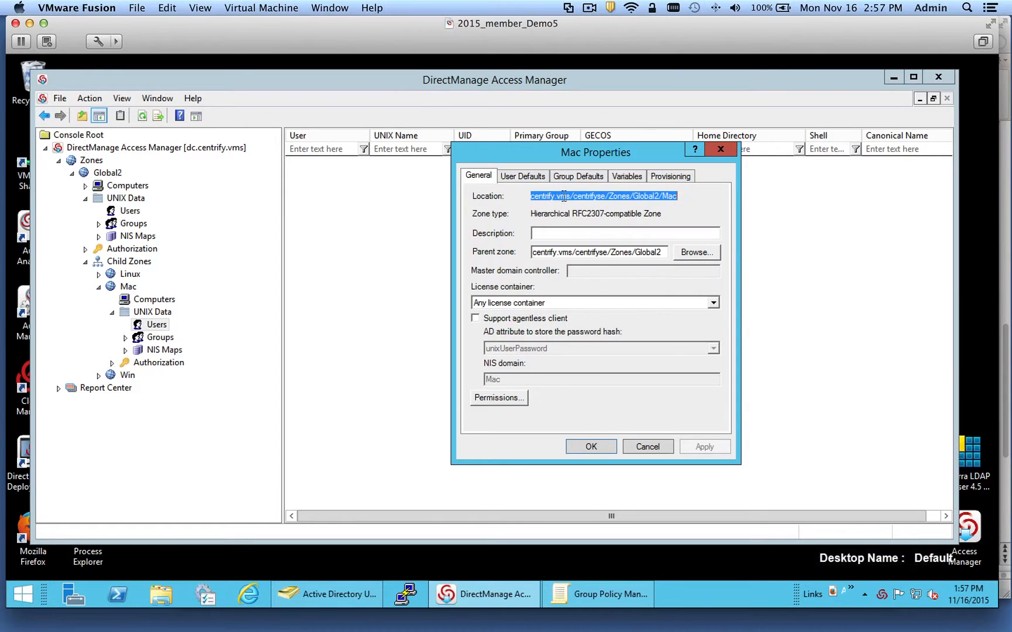
pyautogui.click(646, 448)
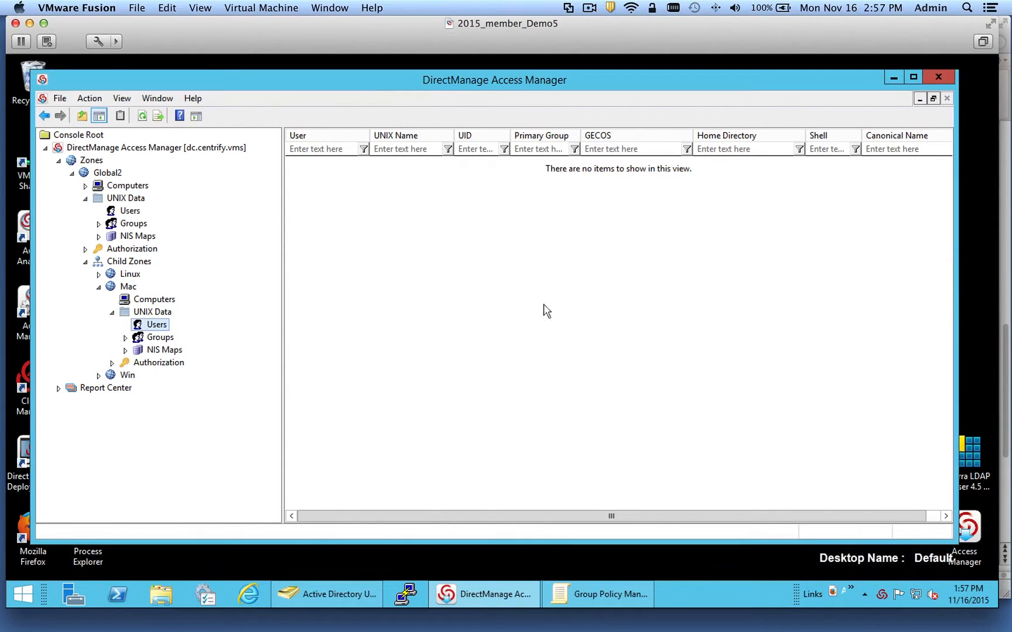
pyautogui.click(330, 8)
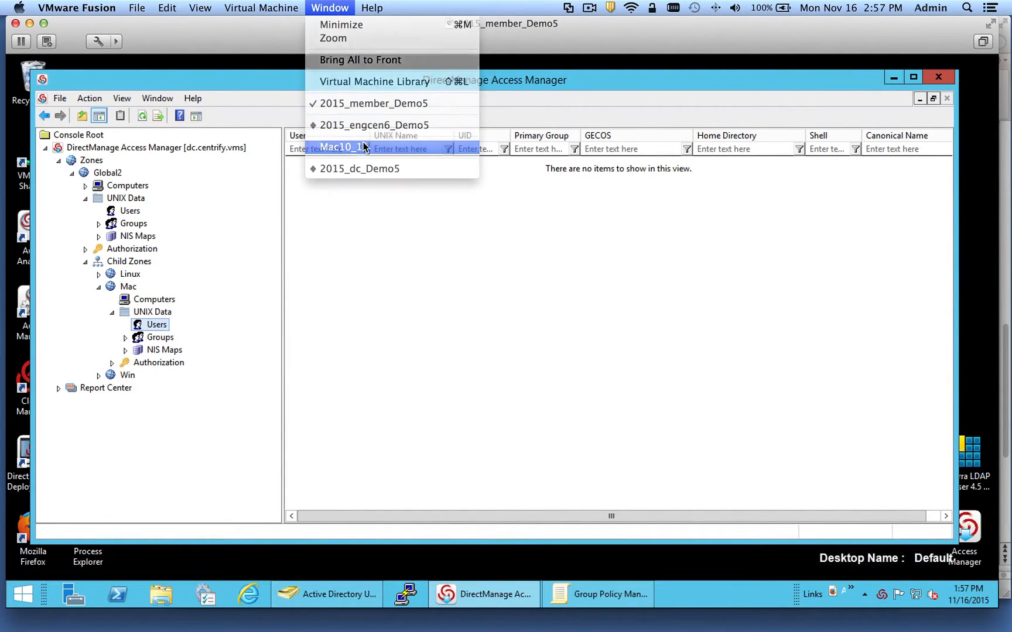
# - Switch to the Mac10_11 VM and mount CentrifyDC-5.2.4-mac10.8.dmg from Finder
pyautogui.click(364, 146)
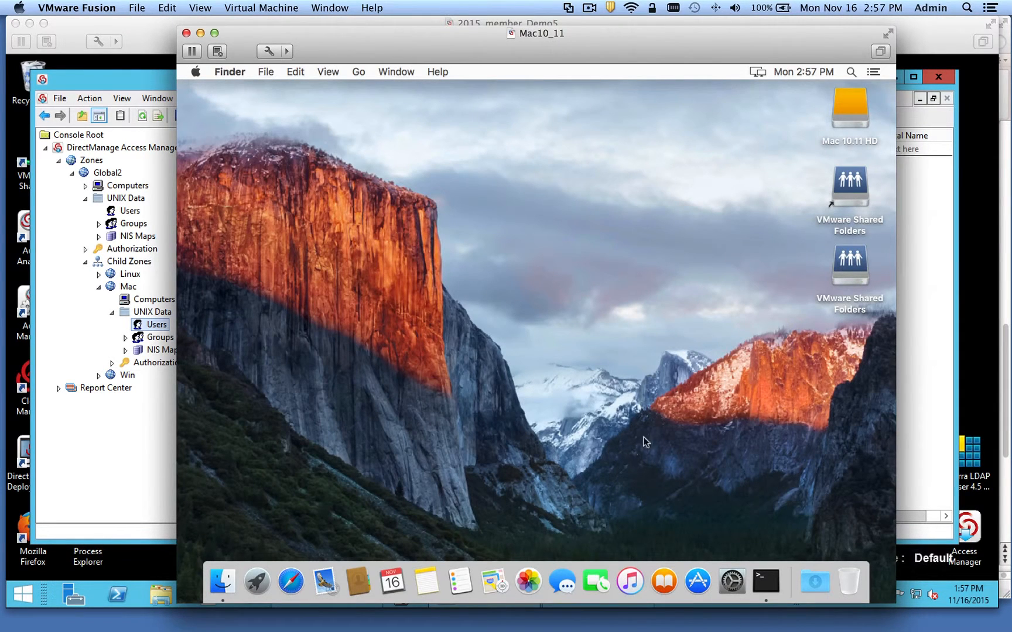
pyautogui.moveTo(511, 37); pyautogui.dragTo(491, 32)
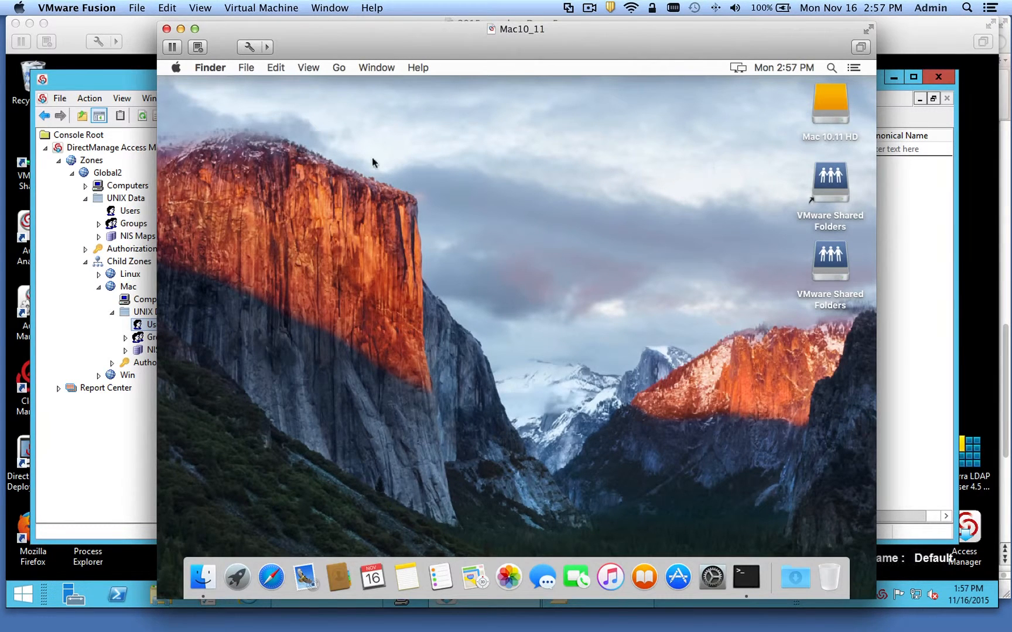
pyautogui.click(201, 579)
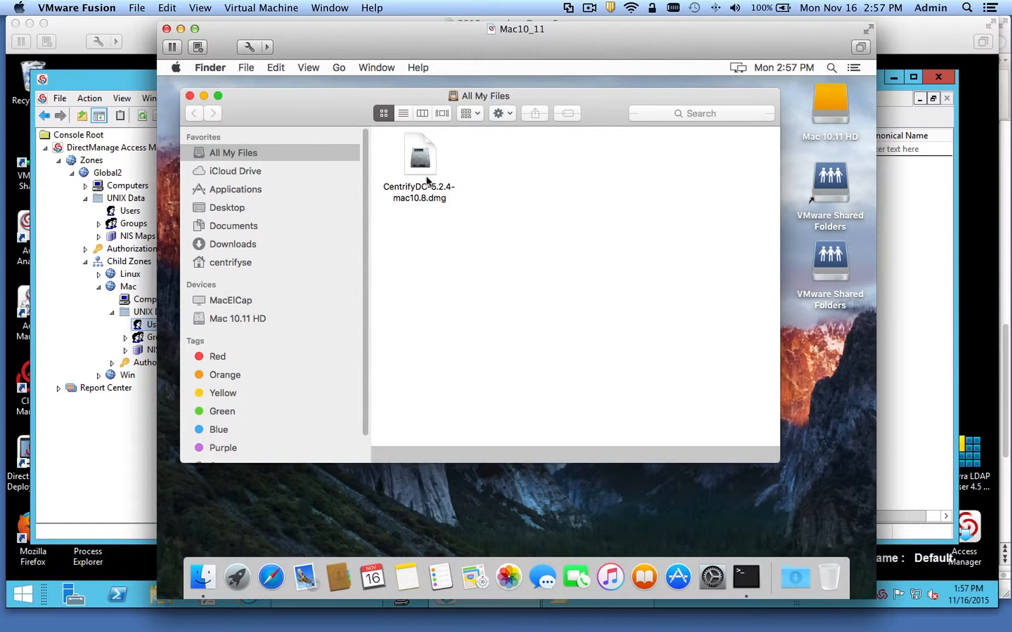
pyautogui.doubleClick(422, 159)
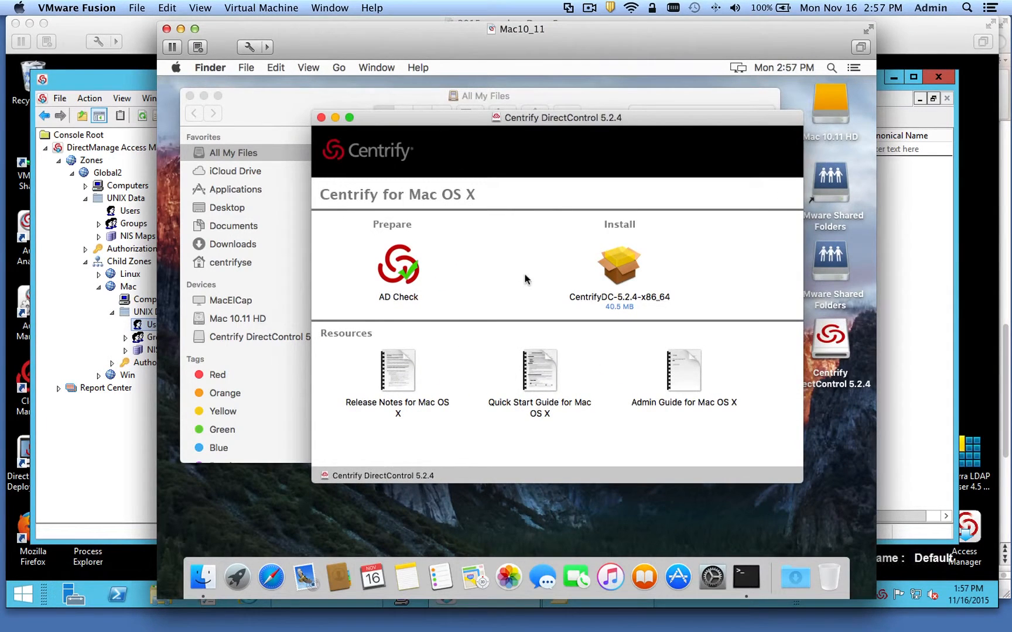
# - Run AD Check against centrify.vms, confirm everything passes except the SSH note, and quit
pyautogui.doubleClick(386, 276)
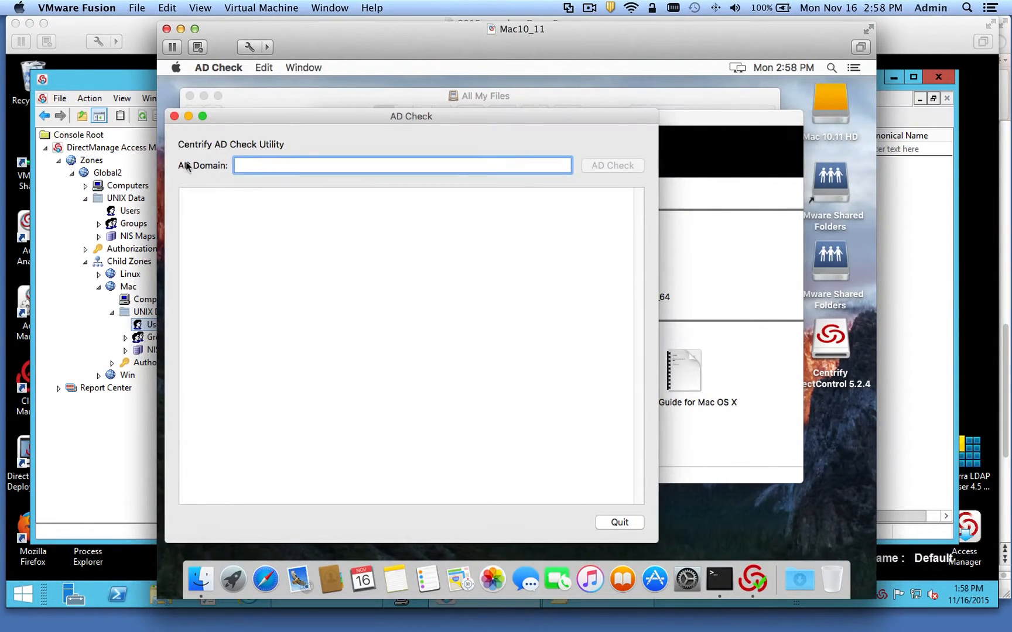
pyautogui.write('centrify.vms')
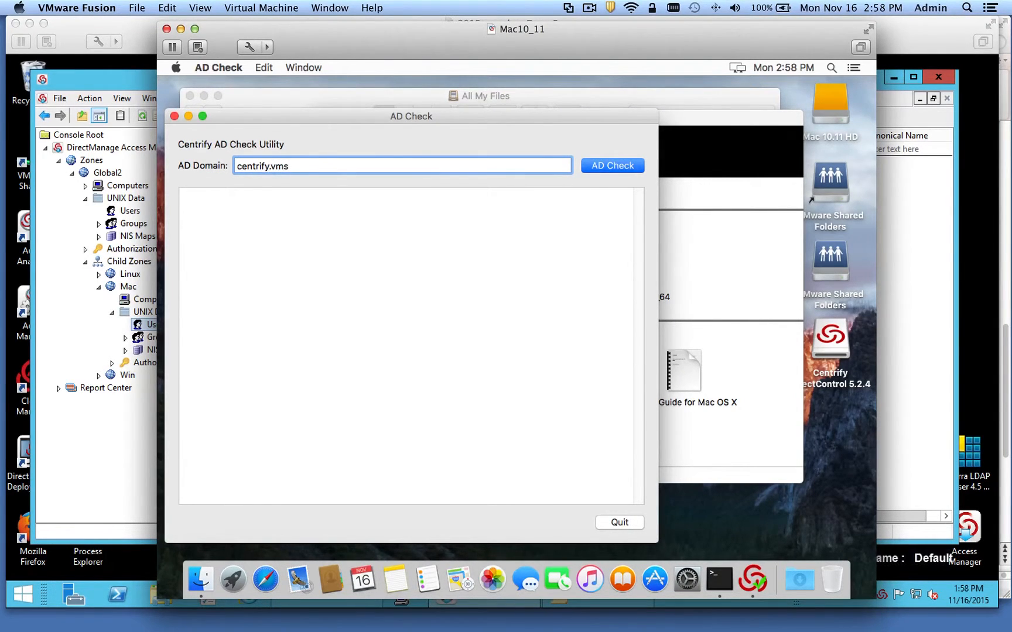
pyautogui.press('Return')
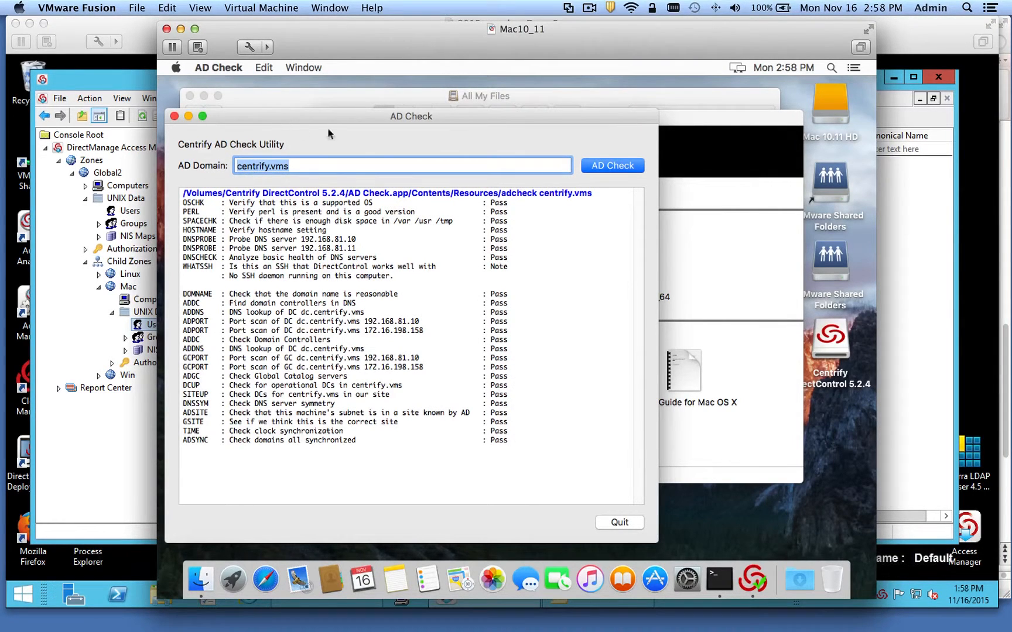
pyautogui.moveTo(309, 115); pyautogui.dragTo(337, 114)
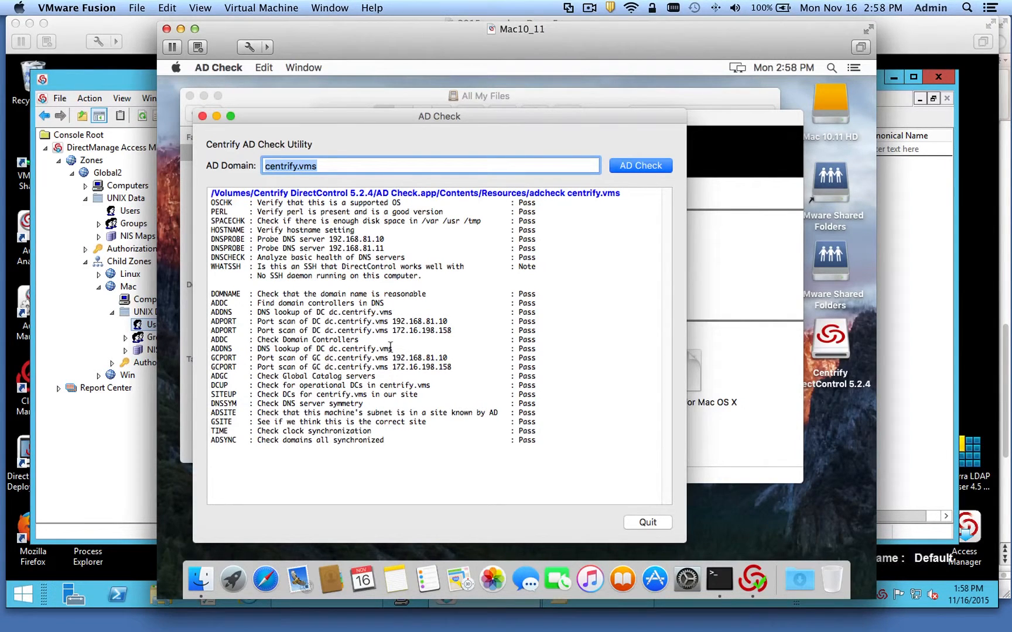
pyautogui.moveTo(432, 275); pyautogui.dragTo(294, 269)
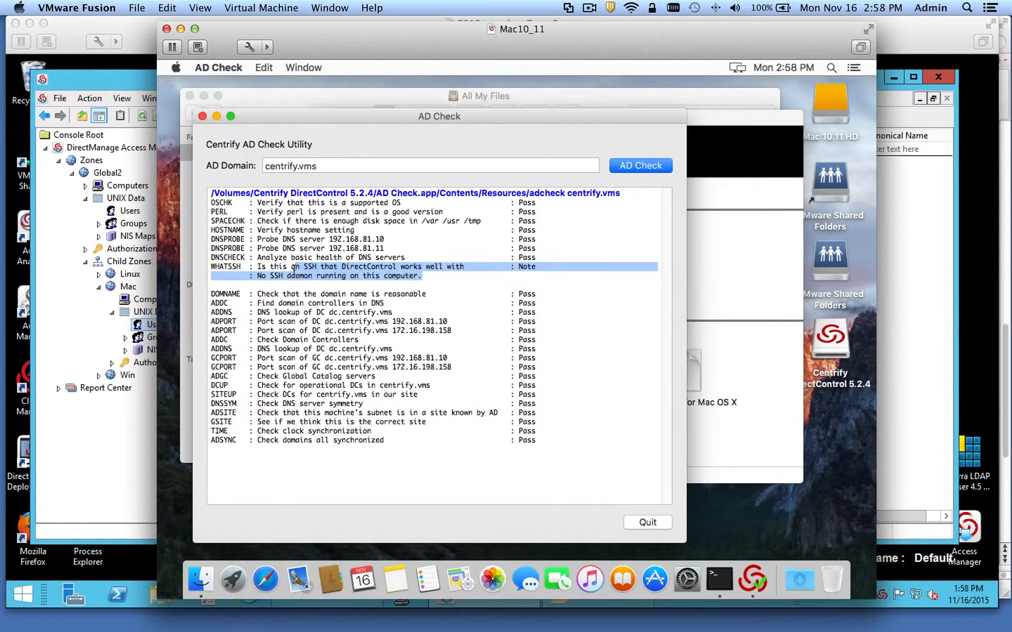
pyautogui.click(472, 282)
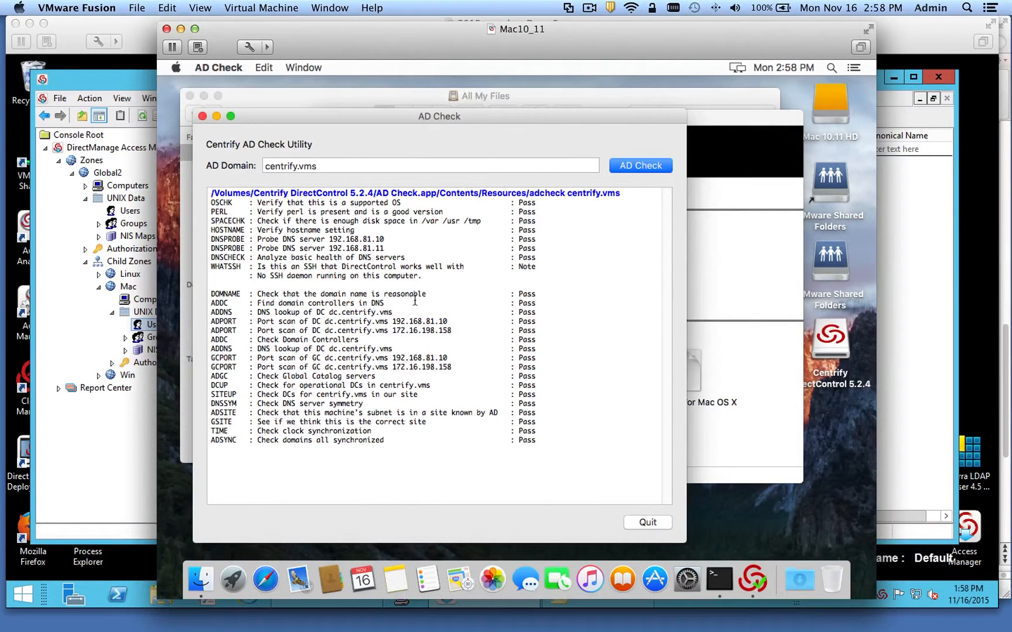
pyautogui.click(643, 523)
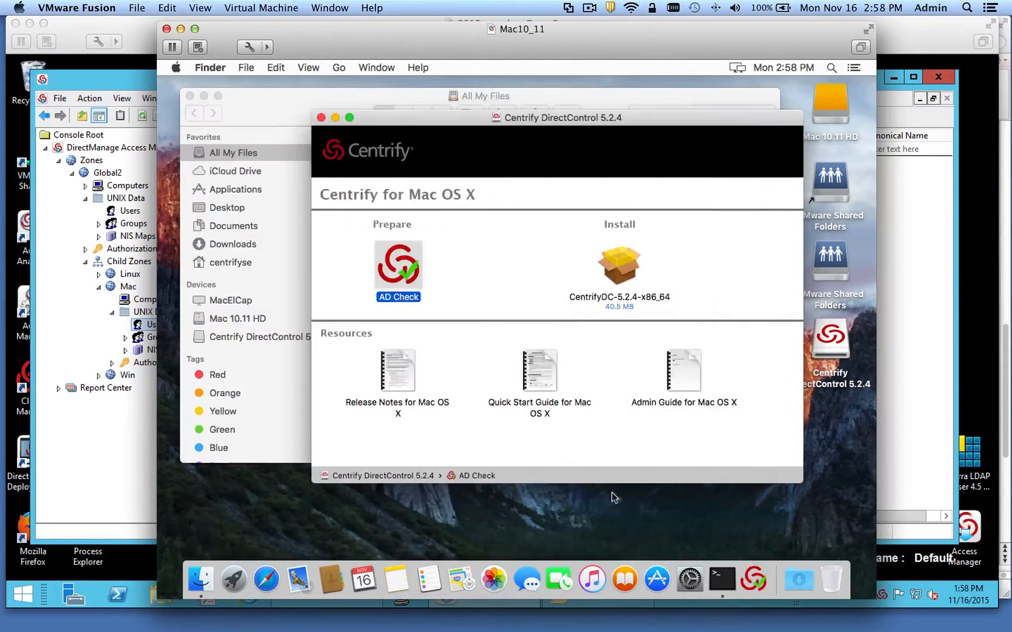
# - Launch the CentrifyDC-5.2.4-x86_64 installer and agree to the license terms
pyautogui.doubleClick(627, 262)
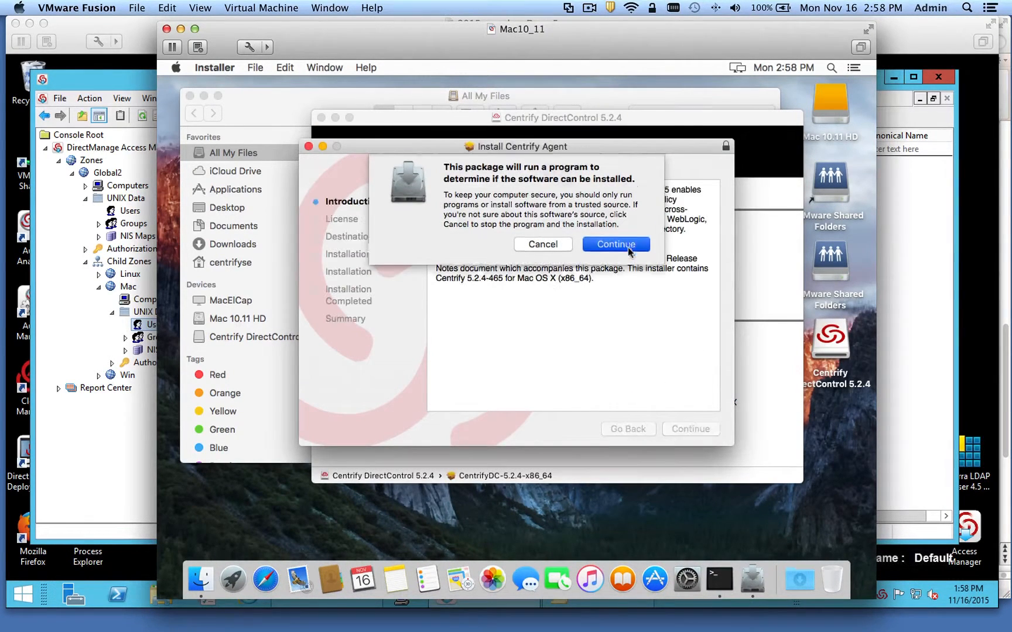
pyautogui.click(628, 250)
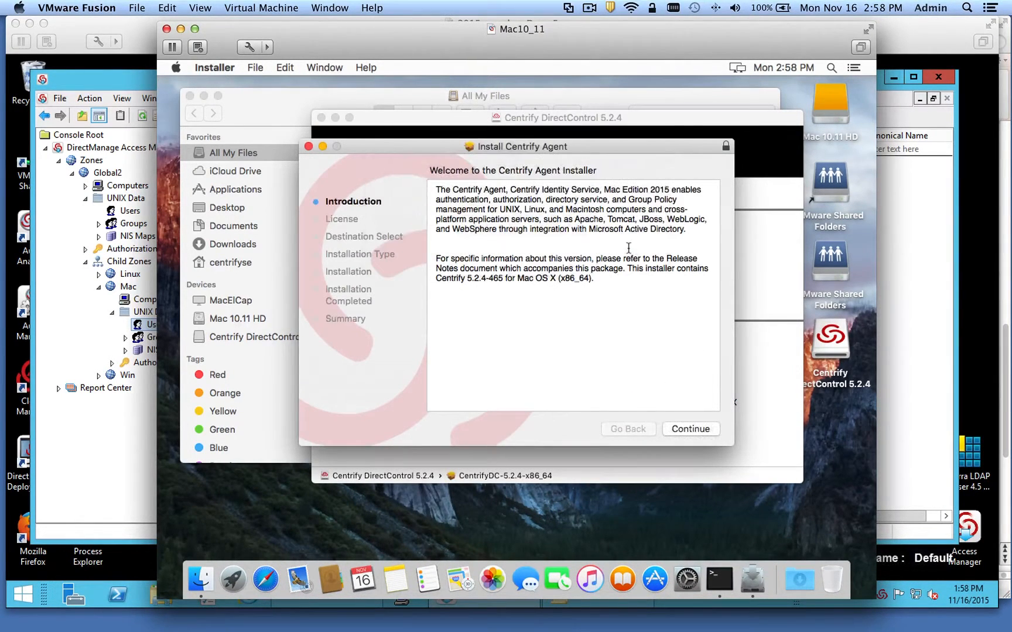
pyautogui.click(687, 432)
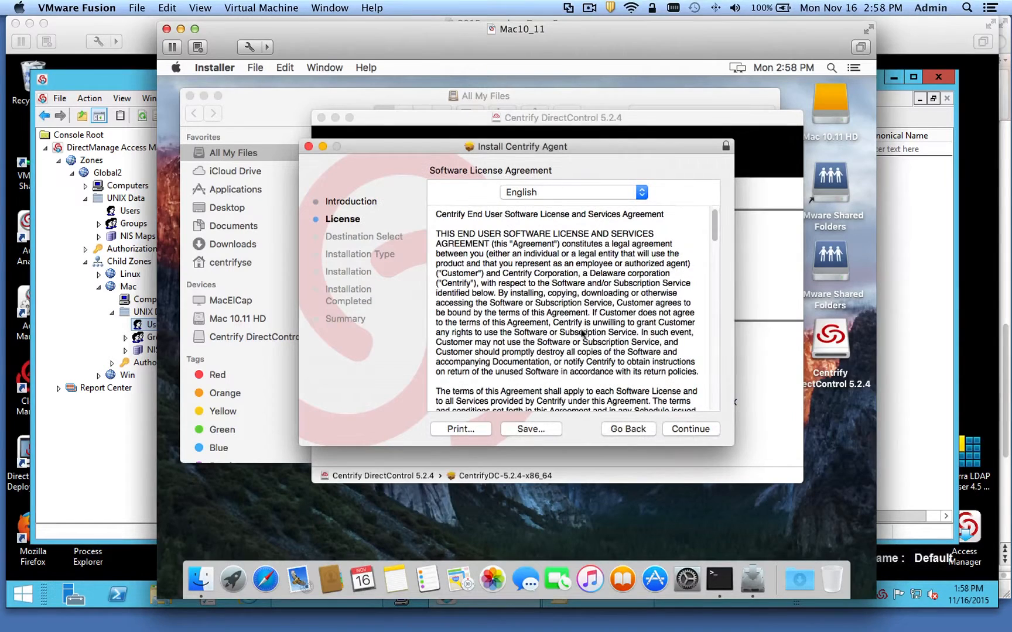
pyautogui.click(677, 429)
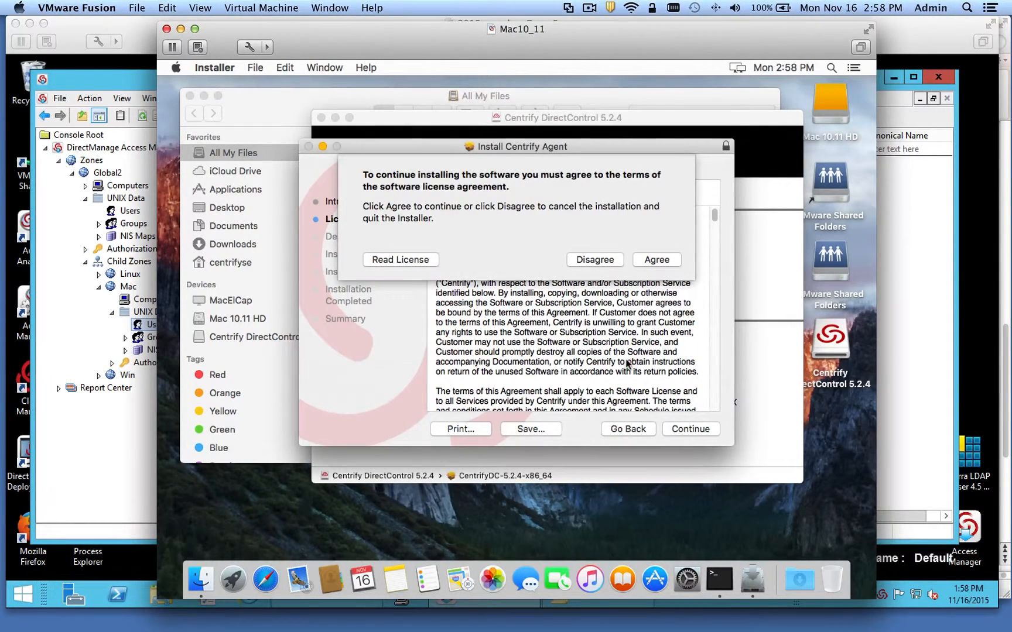
pyautogui.click(660, 264)
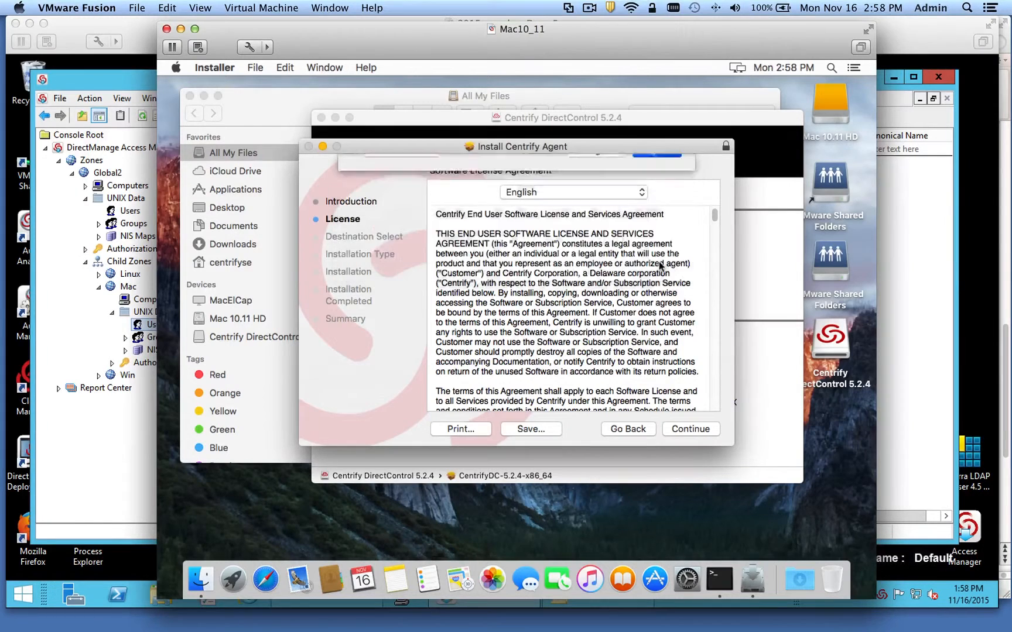
# - Install the agent, authorizing with the admin password, and finish the installation
pyautogui.click(695, 430)
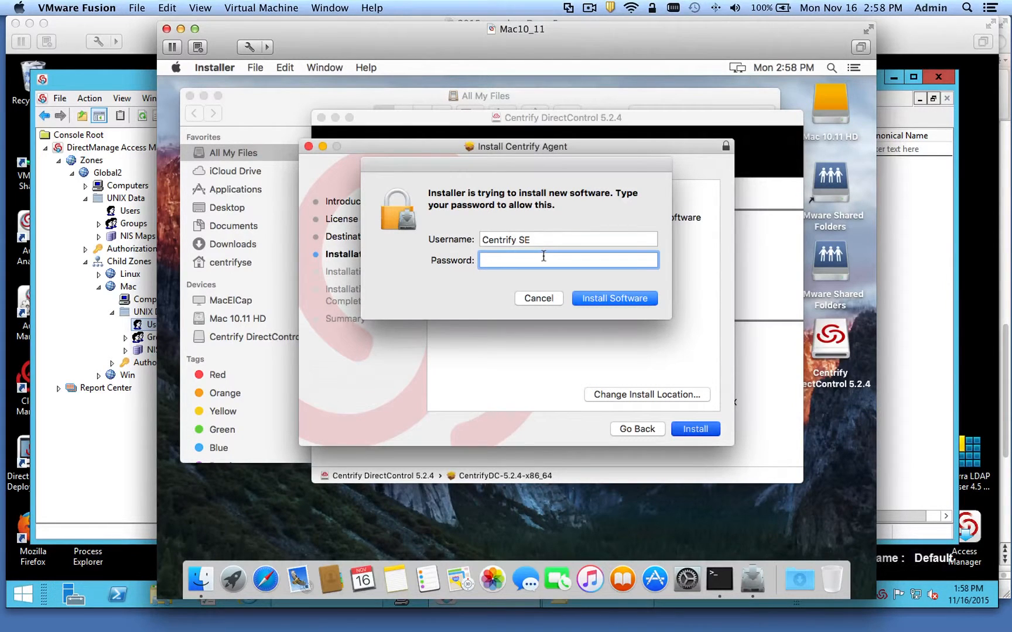
pyautogui.write('•••••••••')
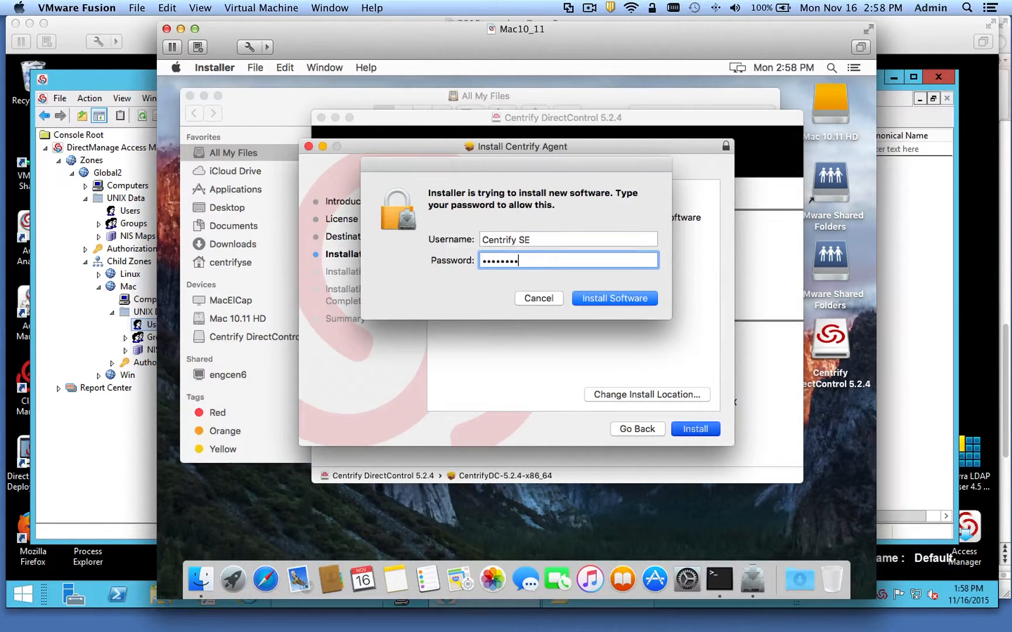
pyautogui.press('Return')
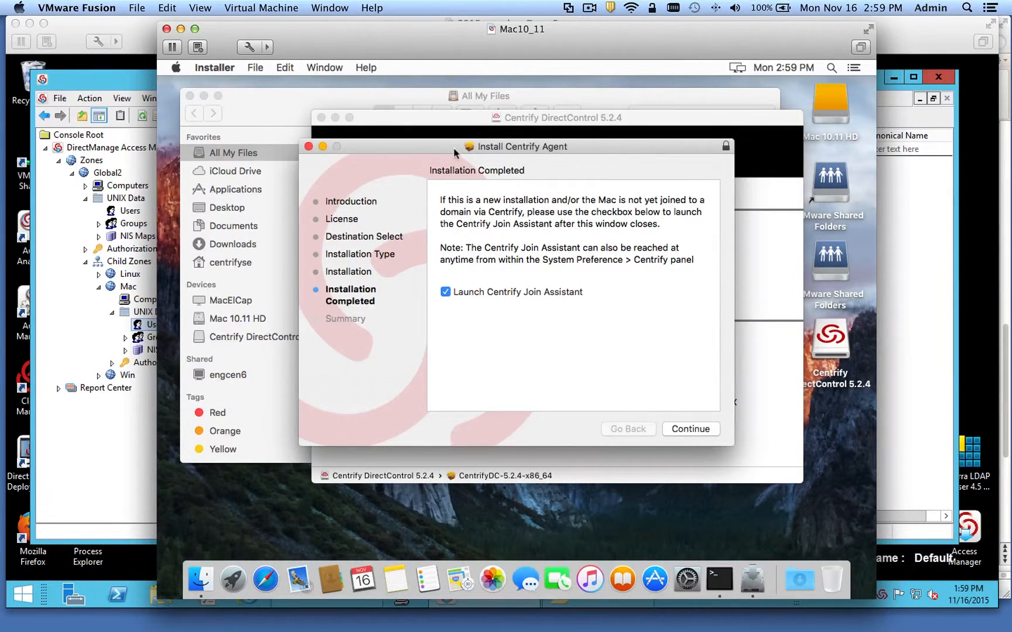
pyautogui.moveTo(447, 149); pyautogui.dragTo(435, 164)
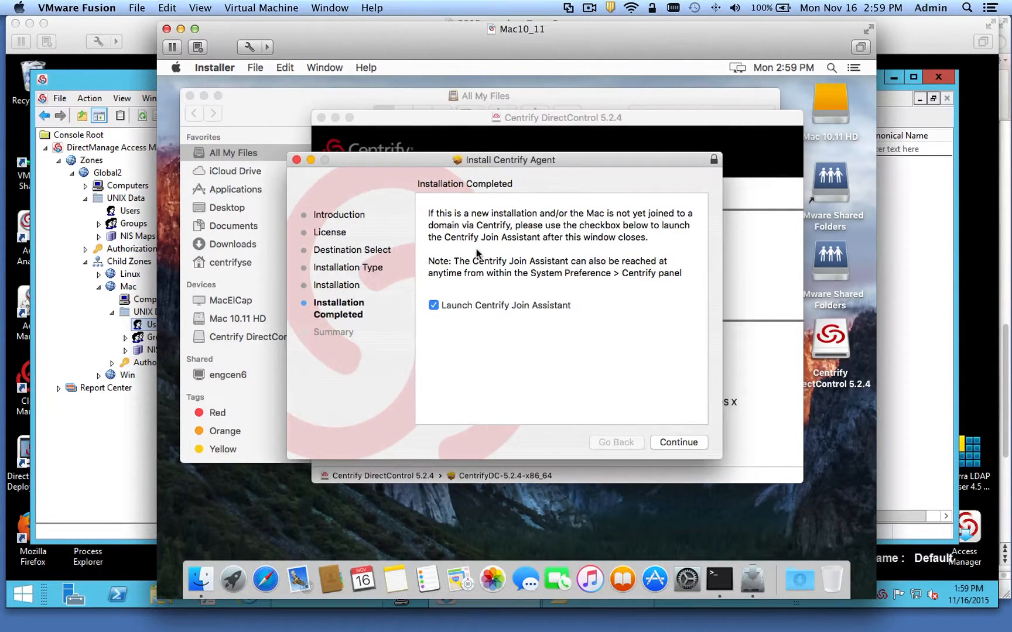
pyautogui.moveTo(422, 164); pyautogui.dragTo(418, 203)
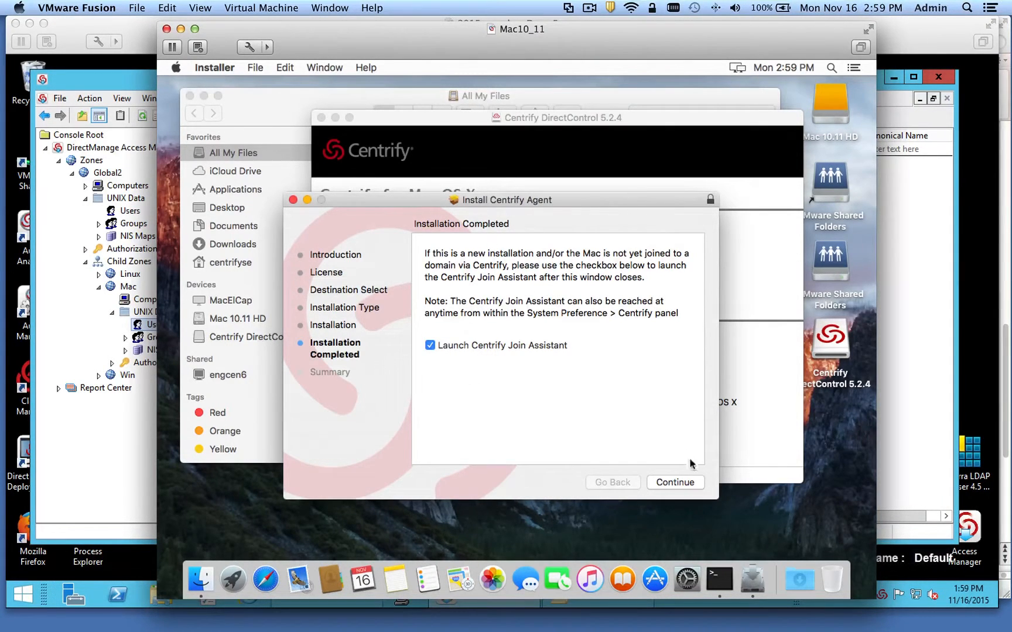
pyautogui.click(685, 483)
# - Close the installer and authorize the Join Assistant with the admin password
pyautogui.click(680, 480)
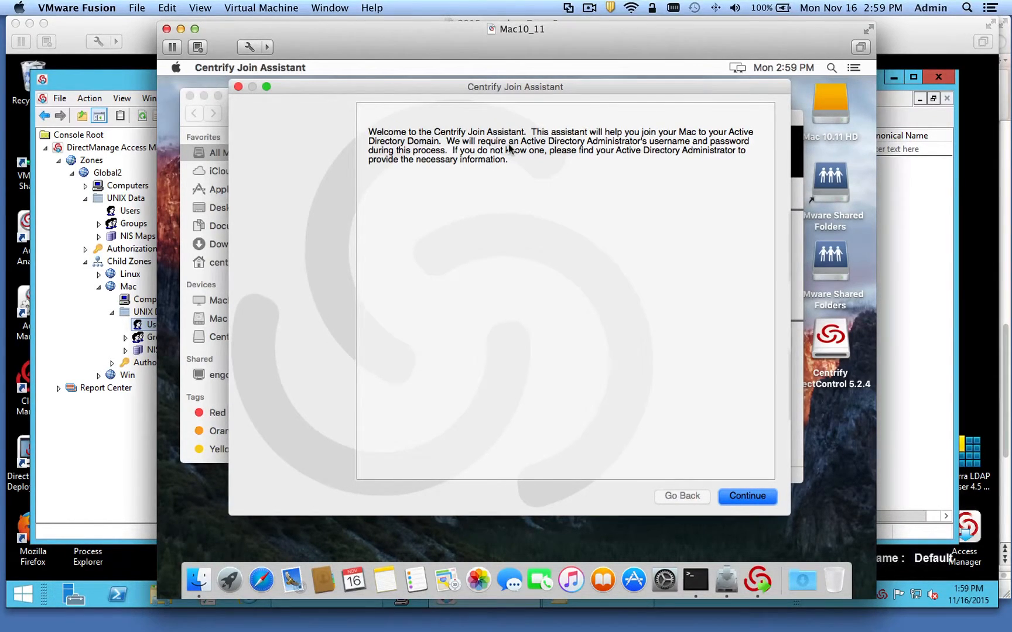
pyautogui.click(747, 497)
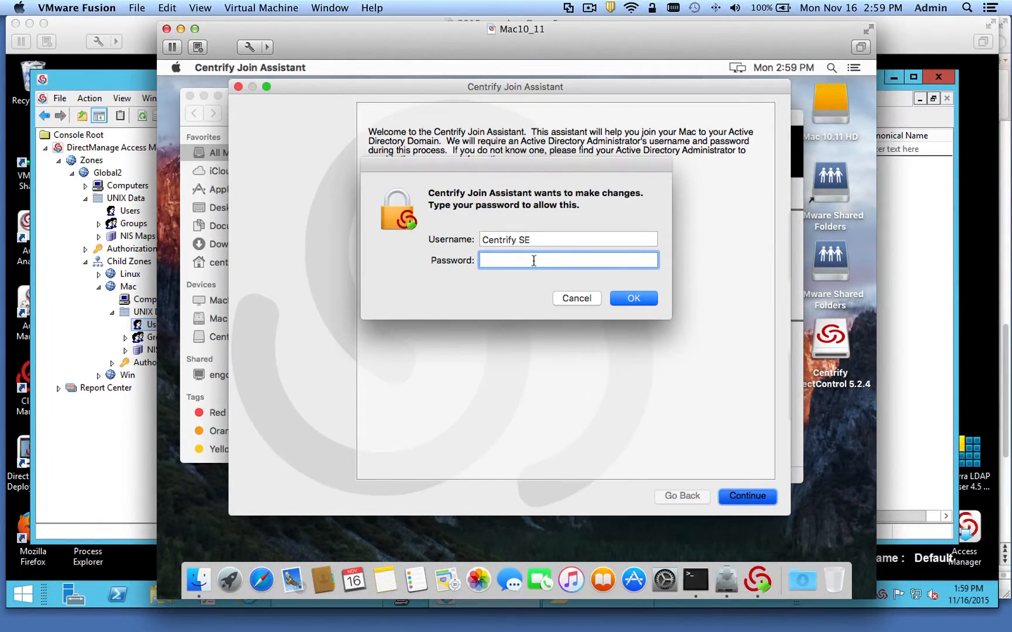
pyautogui.write('•••••••••')
pyautogui.press('Return')
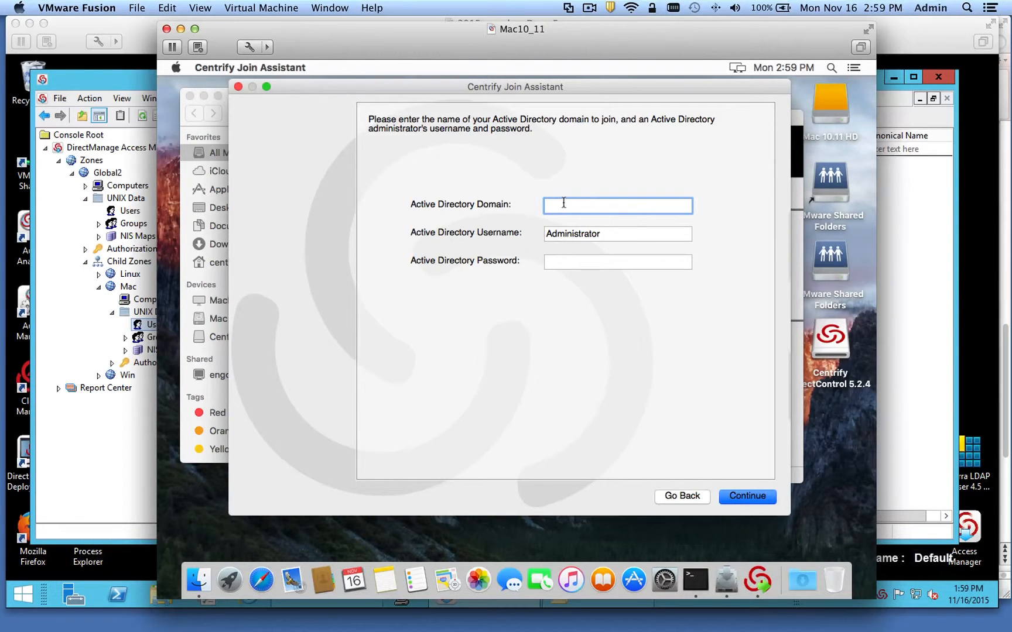
# - Enter domain centrify.vms with a domain administrator's username and password, then choose Zone mode
pyautogui.write('centriy')
pyautogui.press('BackSpace')
pyautogui.press('BackSpace')
pyautogui.press('BackSpace')
pyautogui.press('BackSpace')
pyautogui.press('BackSpace')
pyautogui.write('ntrify.')
pyautogui.press('super+a')
pyautogui.write('centrify.vms')
pyautogui.press('Tab')
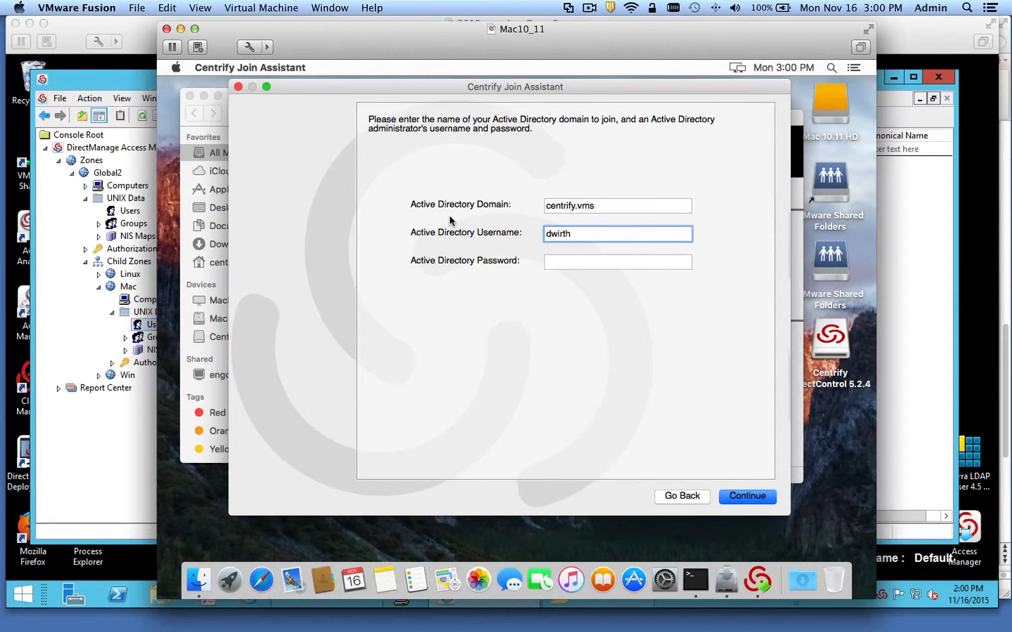
pyautogui.press('Tab')
pyautogui.write('••••••••')
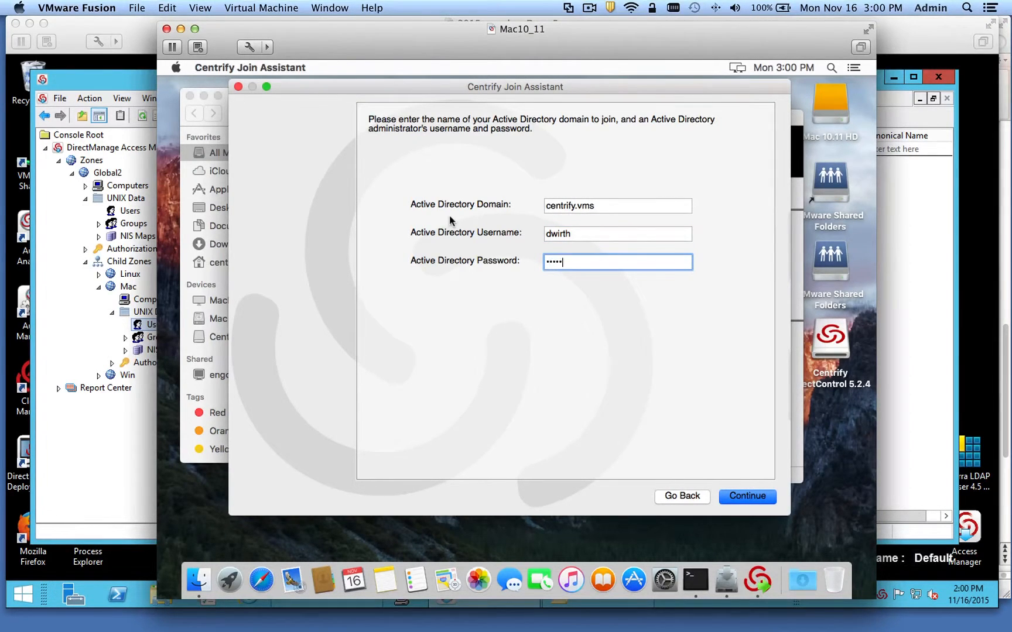
pyautogui.click(746, 496)
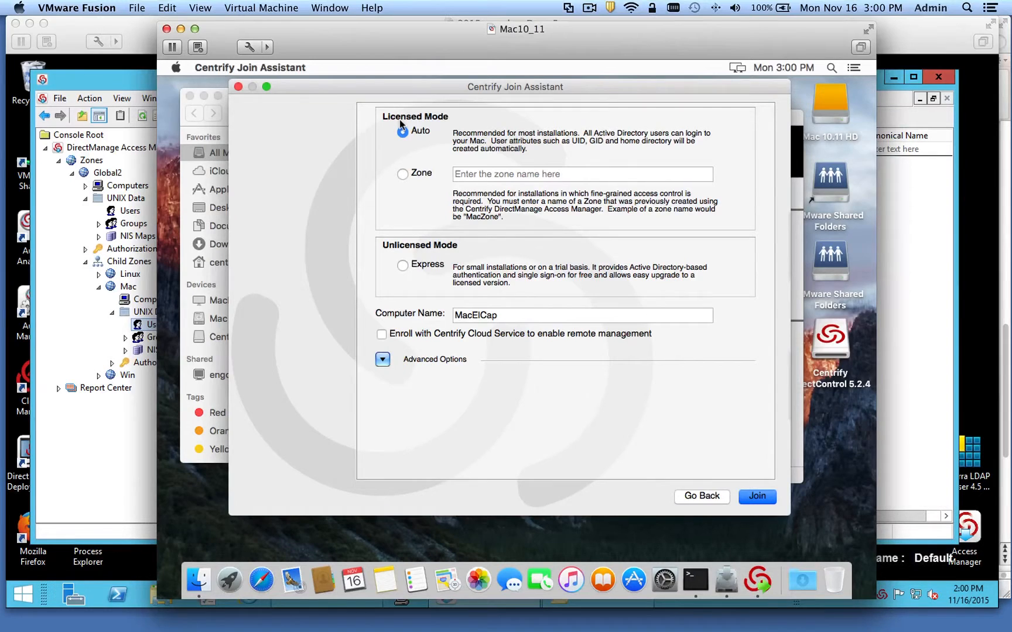
pyautogui.click(403, 174)
# - Read the Mac zone's location path from its Properties and cancel without changes
pyautogui.click(70, 264)
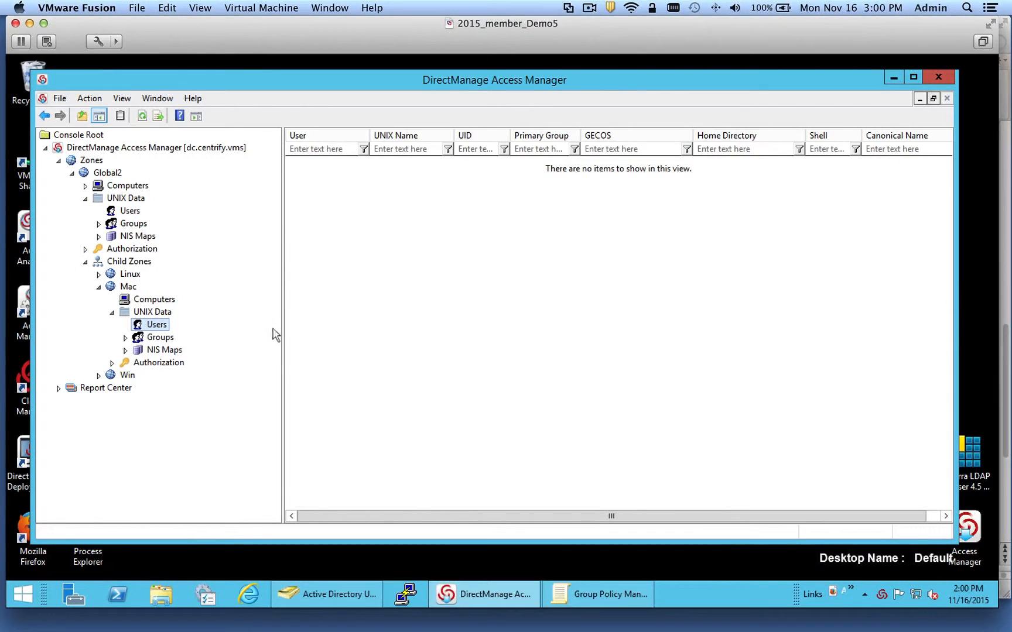
pyautogui.click(127, 287)
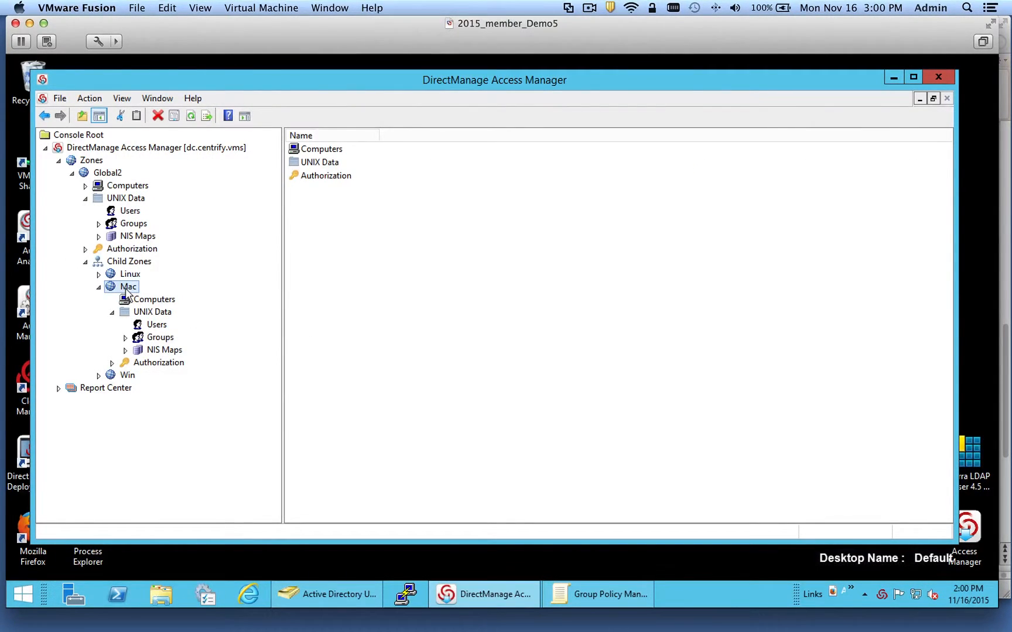
pyautogui.rightClick(126, 291)
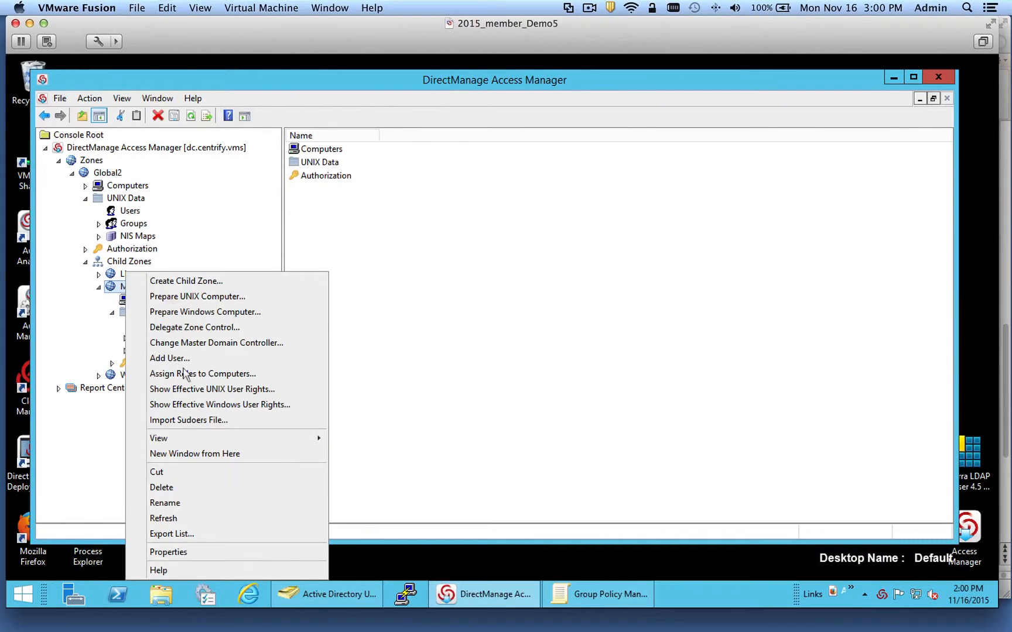
pyautogui.click(240, 552)
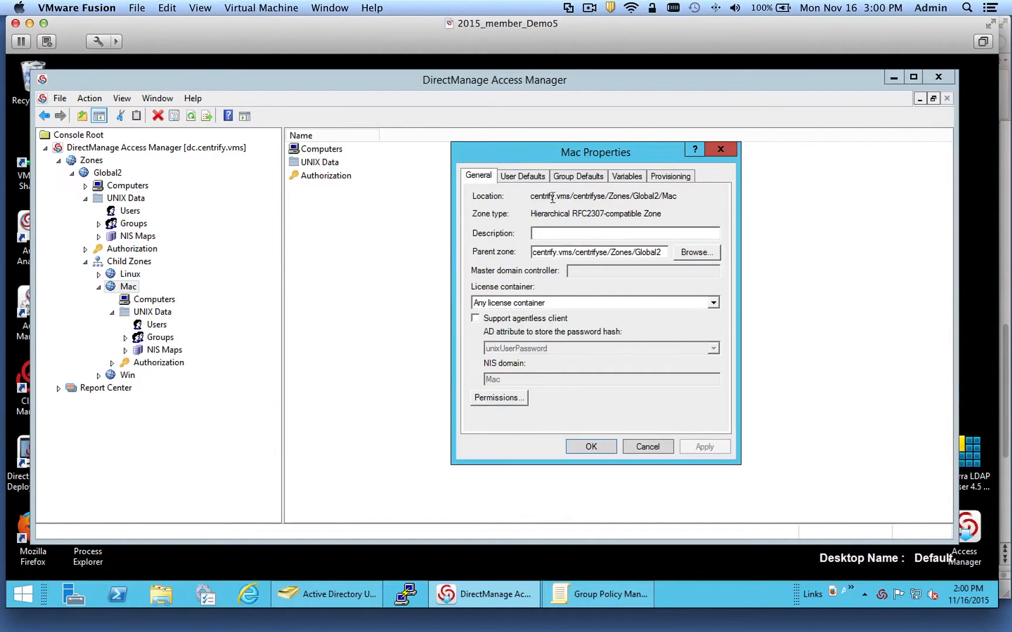
pyautogui.moveTo(532, 196); pyautogui.dragTo(746, 196)
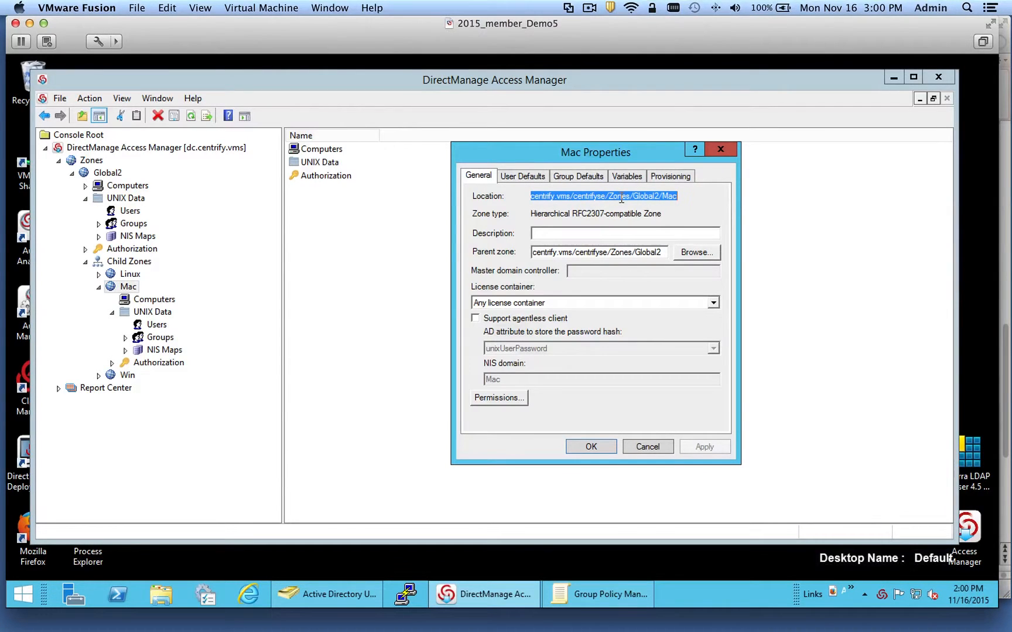
pyautogui.click(648, 446)
pyautogui.click(341, 9)
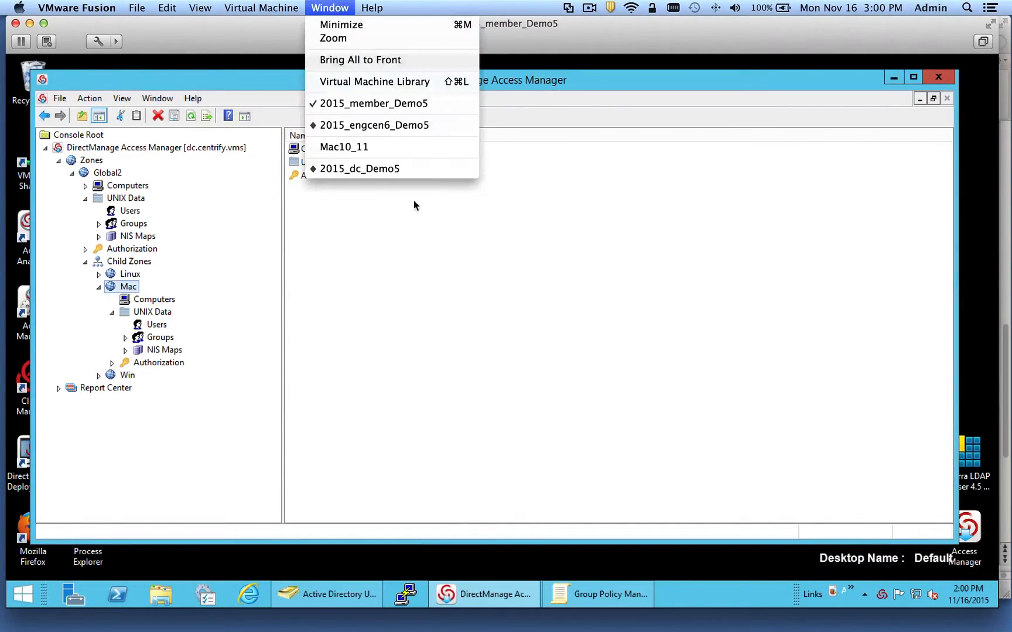
# - Enter the zone centrify.vms/centrifyse/Zones/Global2/Mac in the Join Assistant
pyautogui.click(403, 150)
pyautogui.click(499, 174)
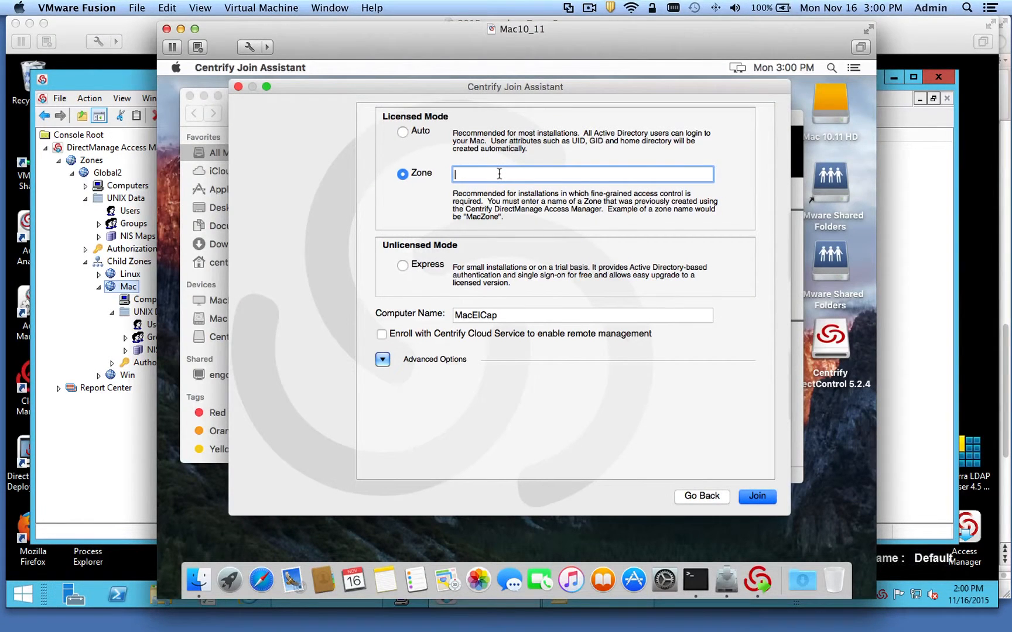
pyautogui.write('centrify.vms/centrifyse/Zones/')
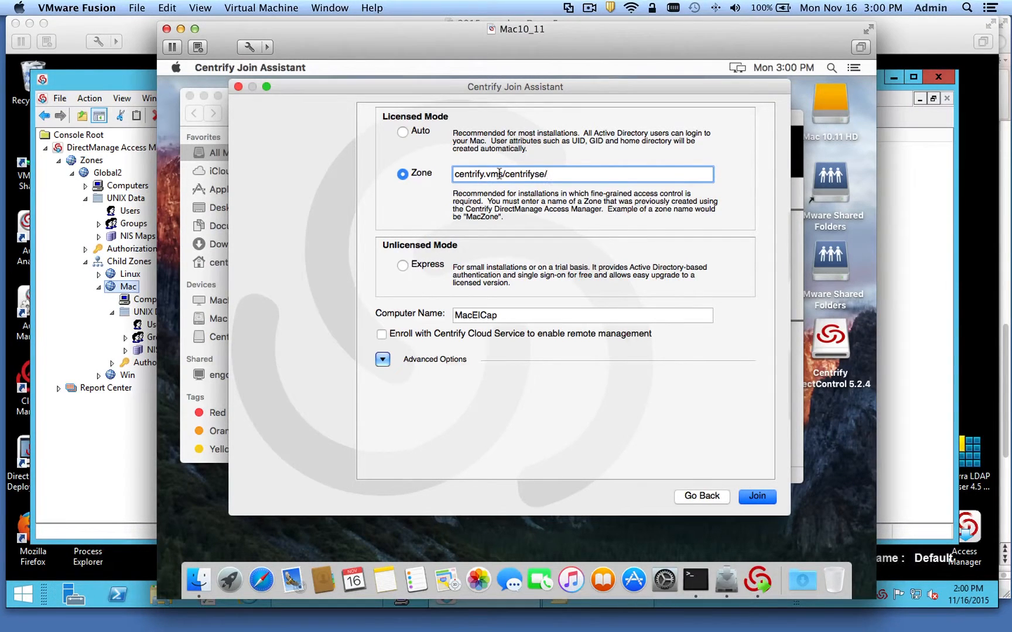
pyautogui.write('Gl')
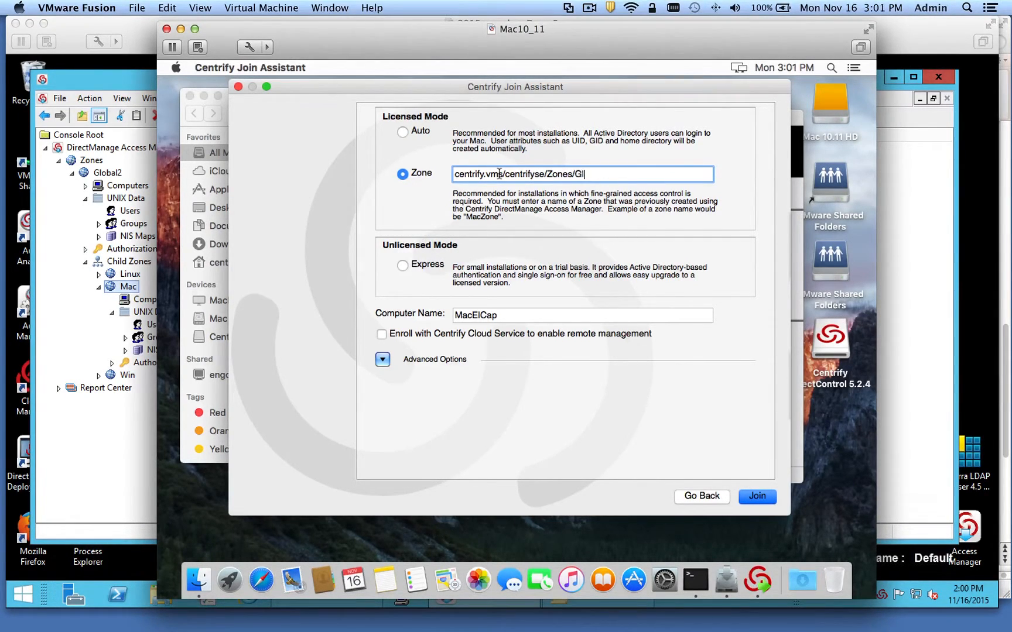
pyautogui.write('obal2/Mac')
# - Set the container DN to the Mac-Workstations OU under DC=centrify,DC=vms and start the join
pyautogui.click(381, 360)
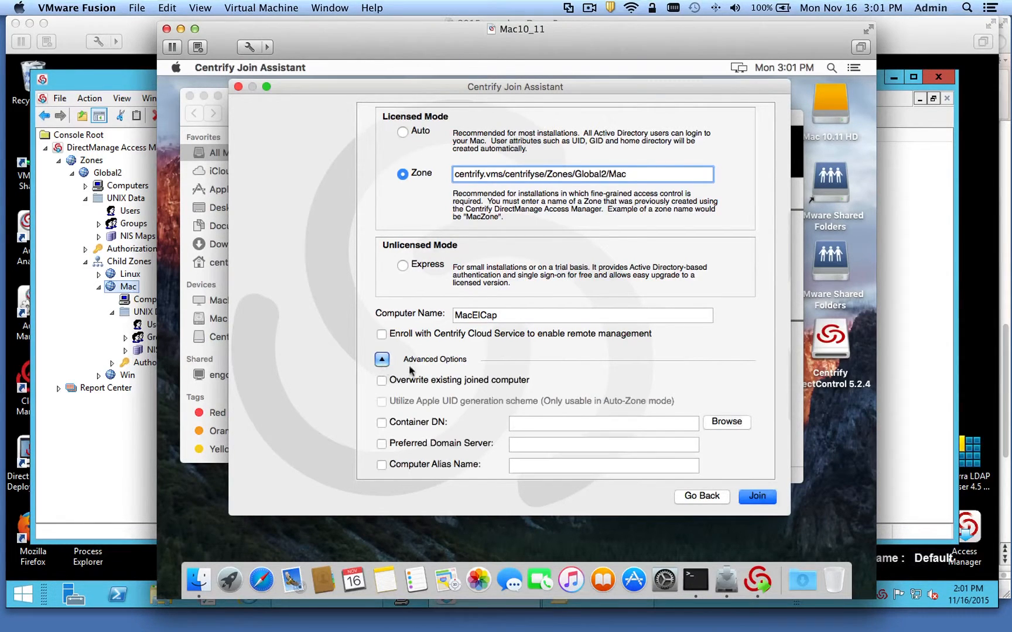
pyautogui.click(382, 422)
pyautogui.click(724, 423)
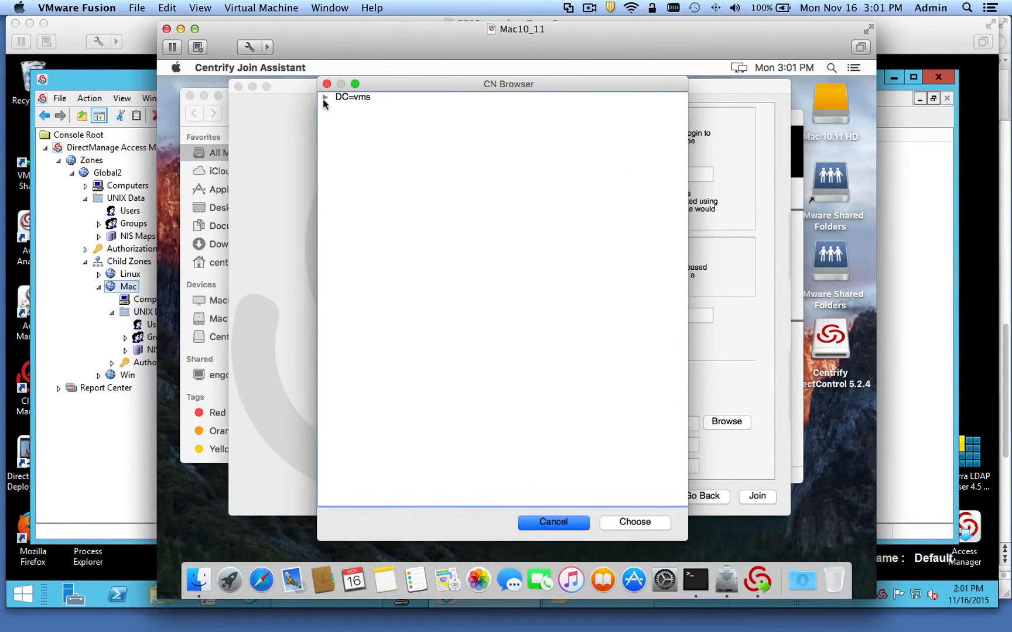
pyautogui.click(325, 98)
pyautogui.click(339, 109)
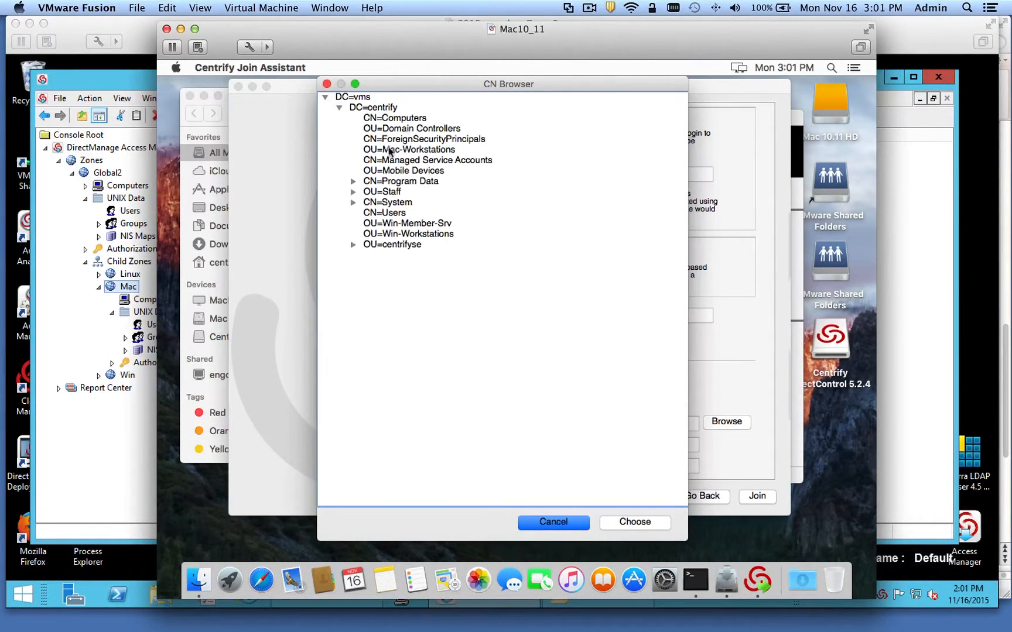
pyautogui.click(393, 151)
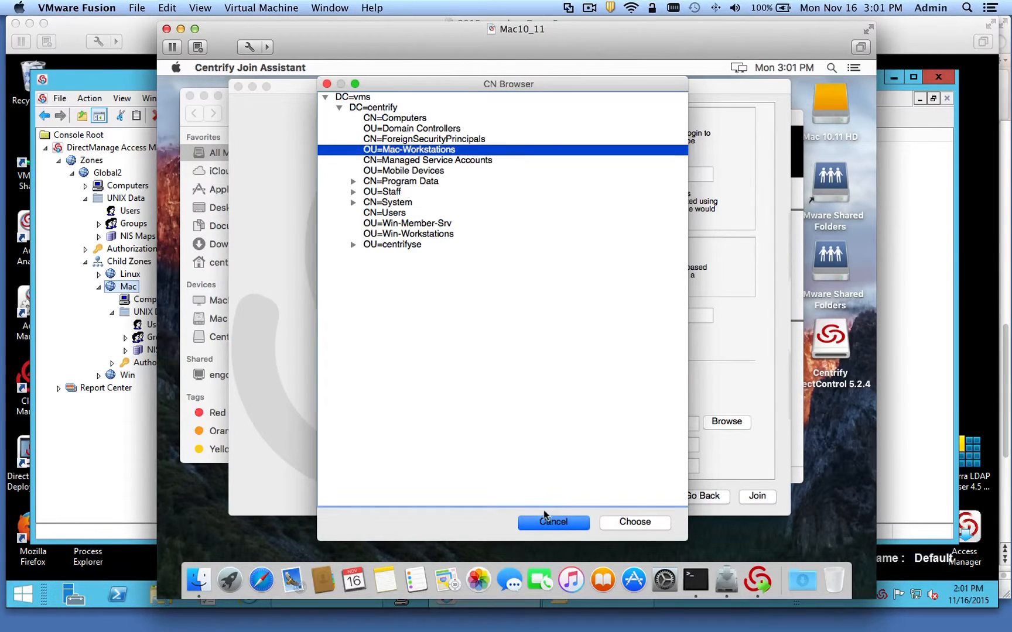
pyautogui.click(634, 522)
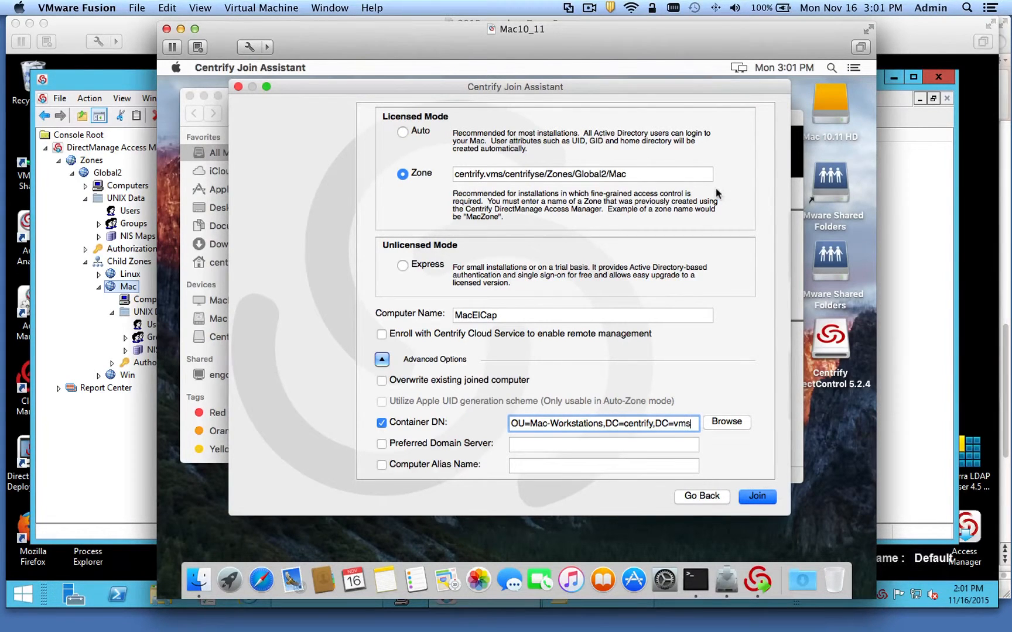
pyautogui.click(757, 497)
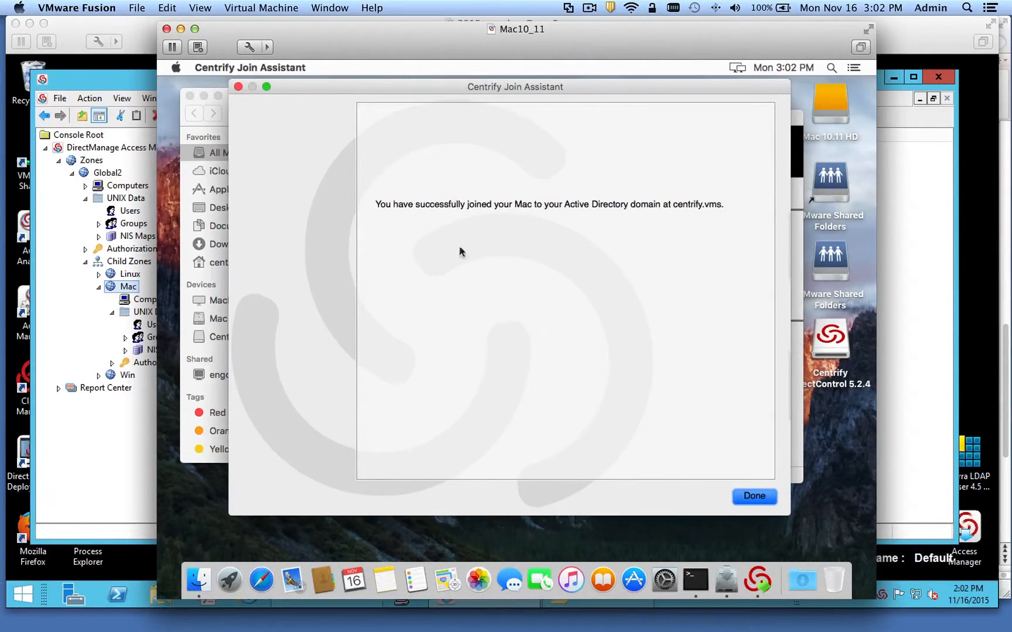
# - Acknowledge the successful join and close the Installer, DirectControl disk and All My Files windows
pyautogui.click(748, 498)
pyautogui.click(673, 480)
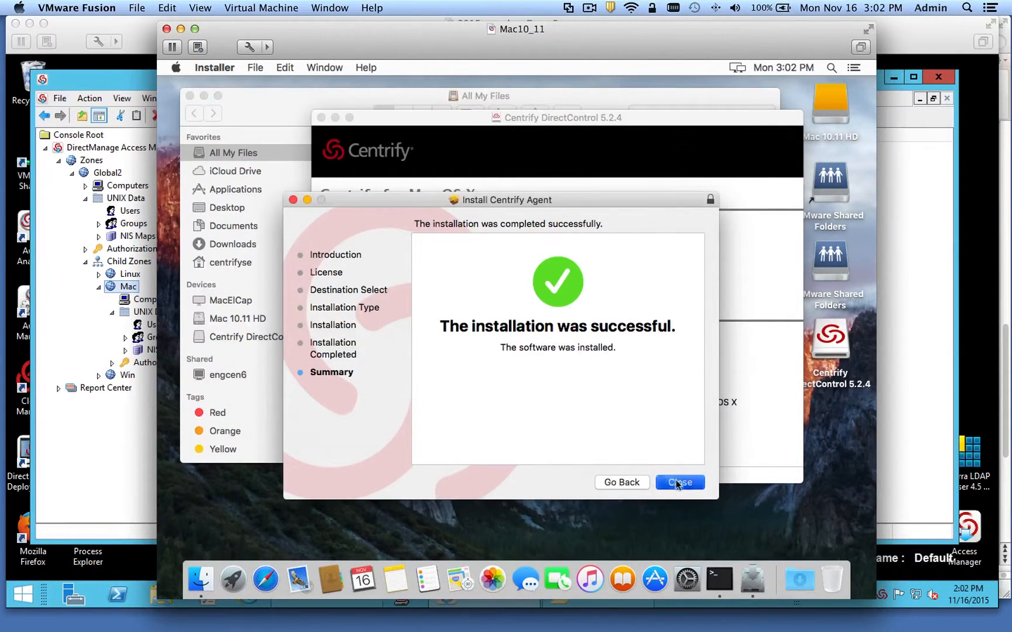
pyautogui.click(321, 118)
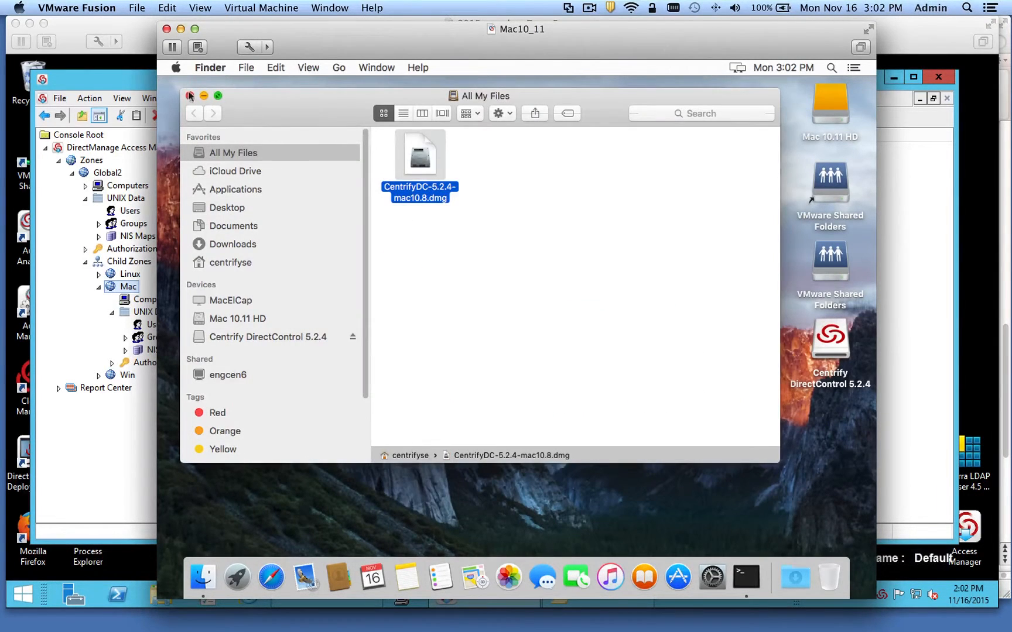
pyautogui.click(190, 95)
pyautogui.click(746, 577)
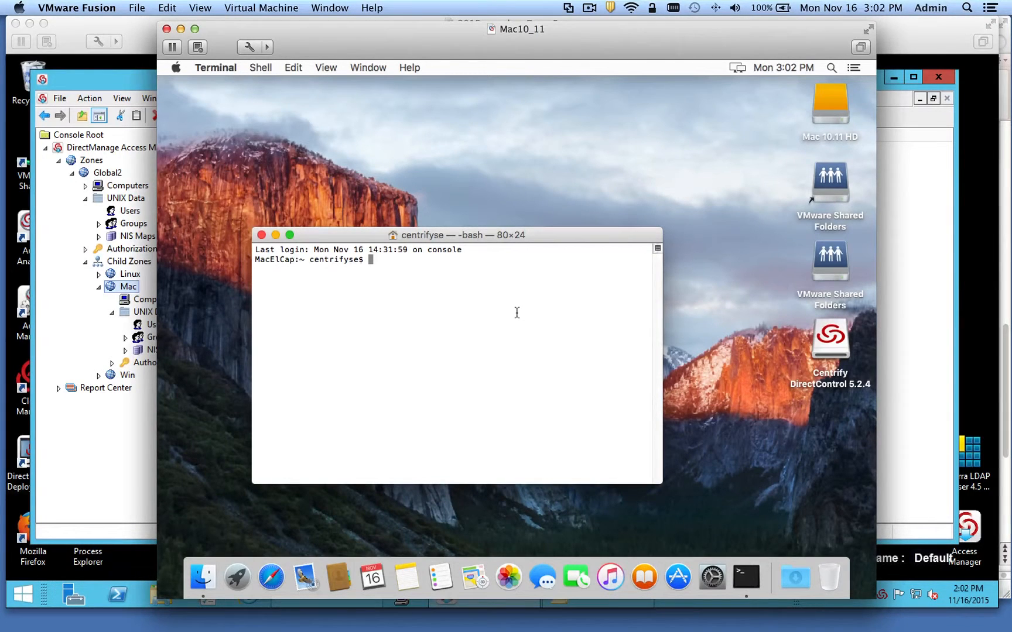
# - Run adinfo to check macelcap, centrify.vms, DC dc.centrify.vms and connected mode, then run adquery user
pyautogui.press('Return')
pyautogui.write('ad')
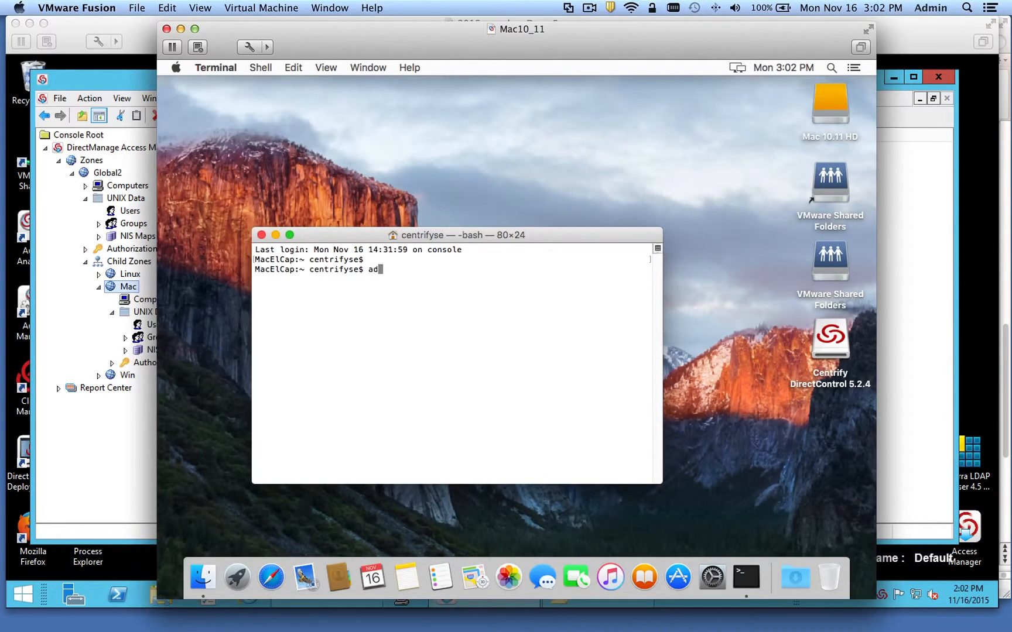
pyautogui.write('info')
pyautogui.press('Return')
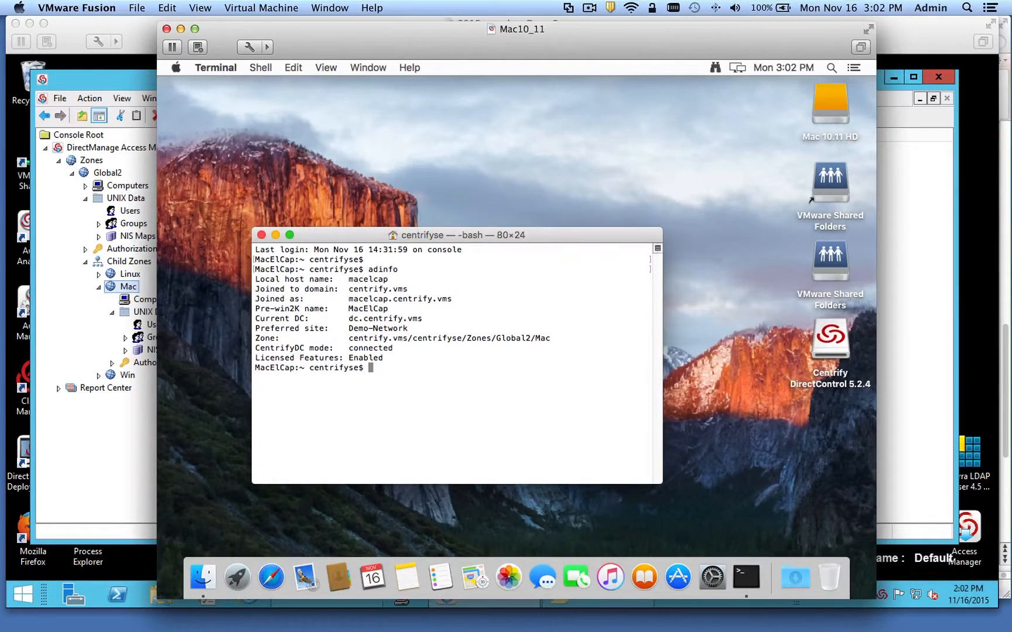
pyautogui.doubleClick(370, 279)
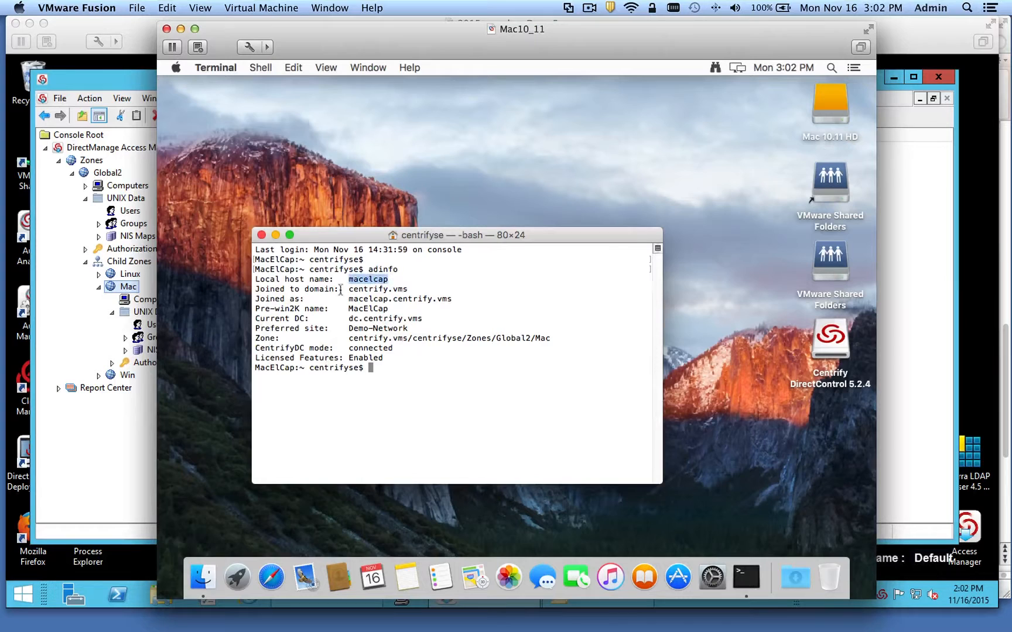
pyautogui.doubleClick(373, 289)
pyautogui.doubleClick(353, 299)
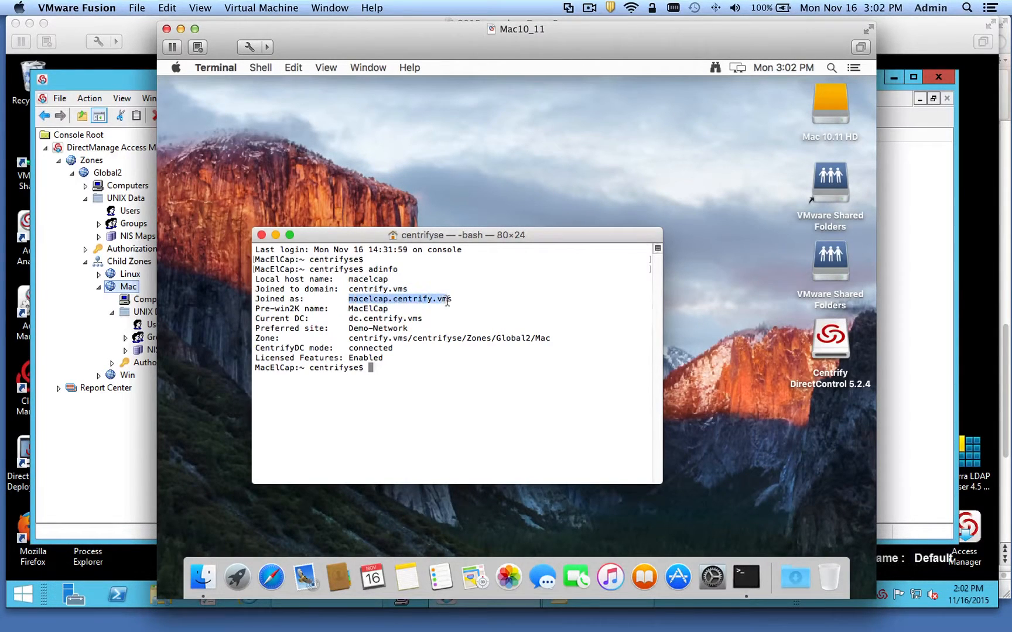
pyautogui.doubleClick(371, 310)
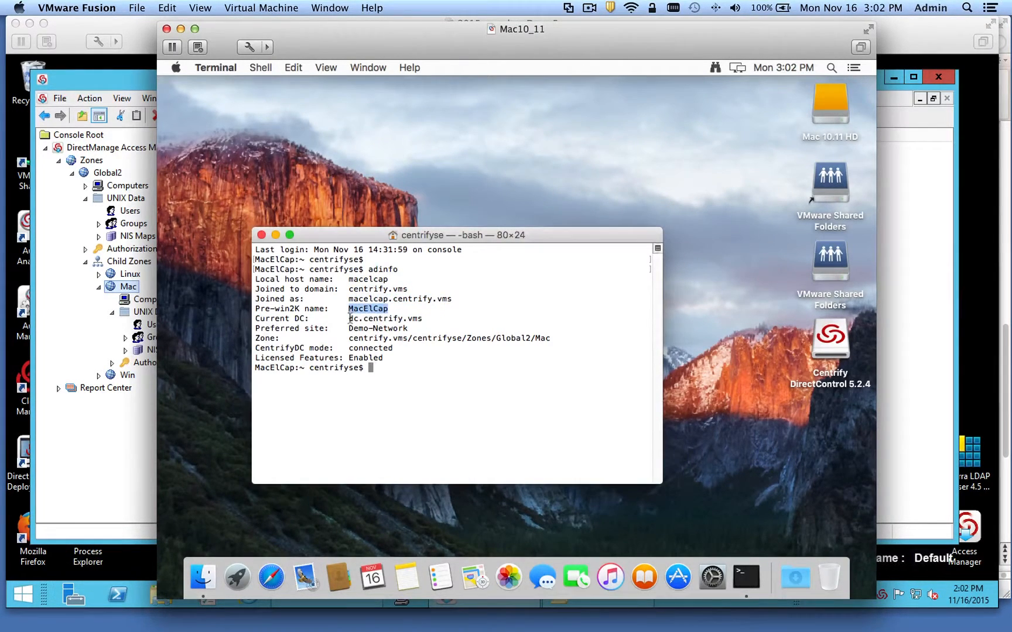
pyautogui.moveTo(350, 318); pyautogui.dragTo(429, 319)
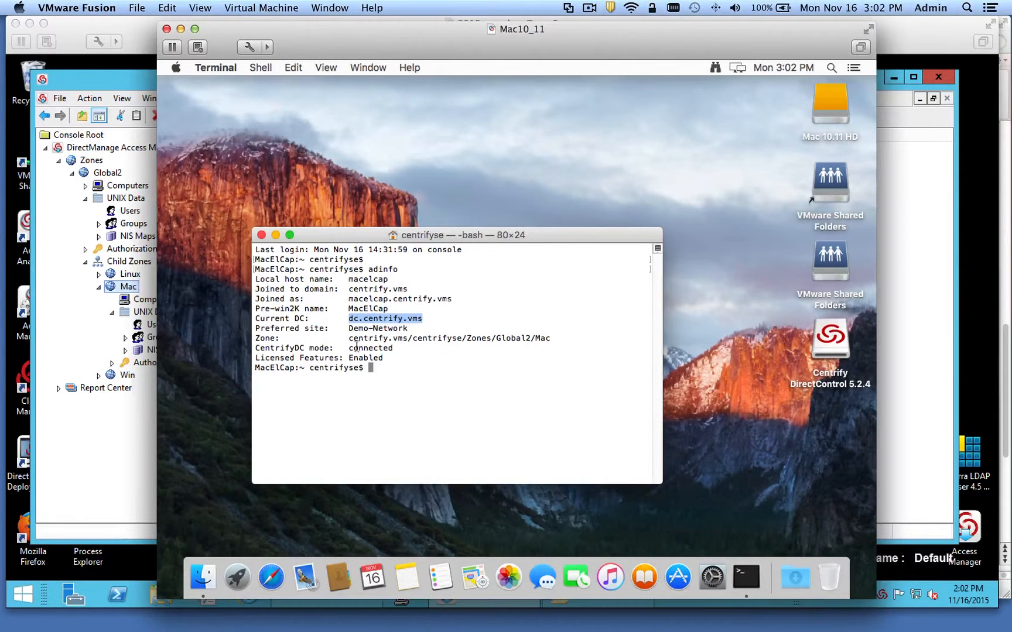
pyautogui.click(369, 352)
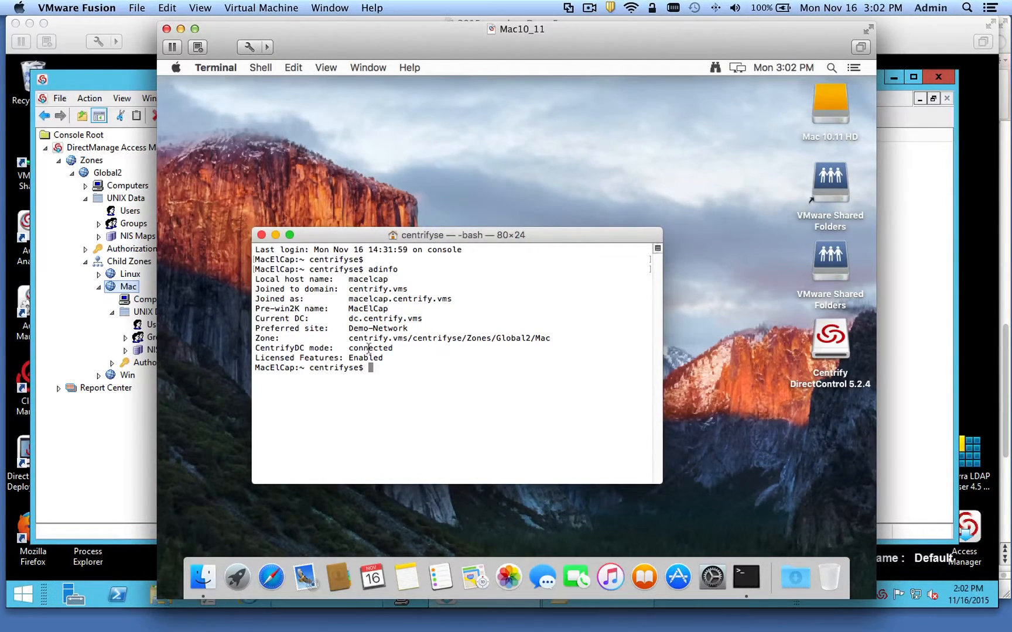
pyautogui.doubleClick(368, 349)
pyautogui.write('adquery user')
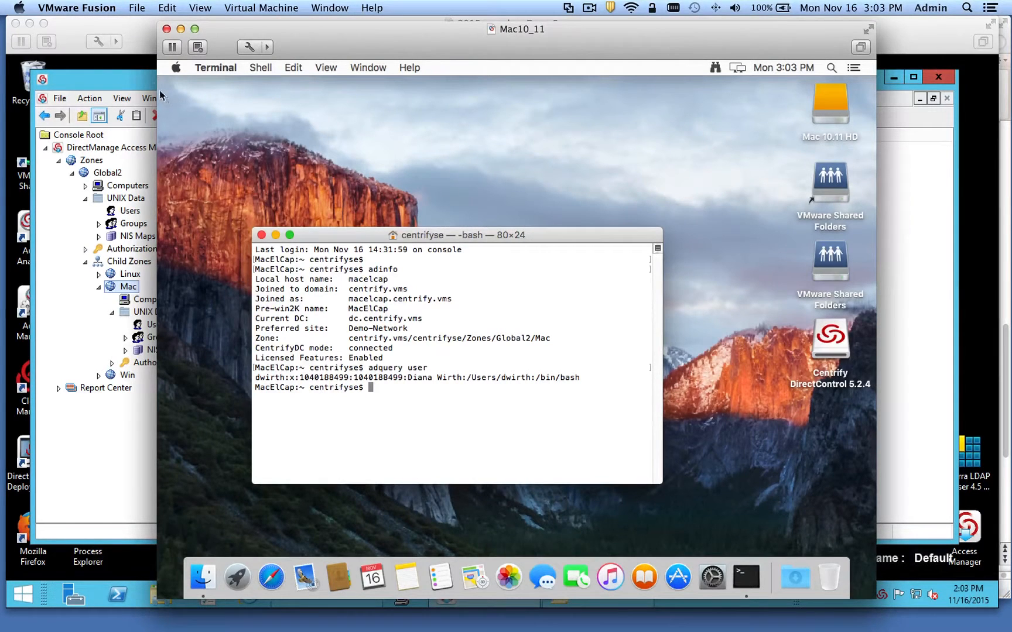
pyautogui.click(176, 67)
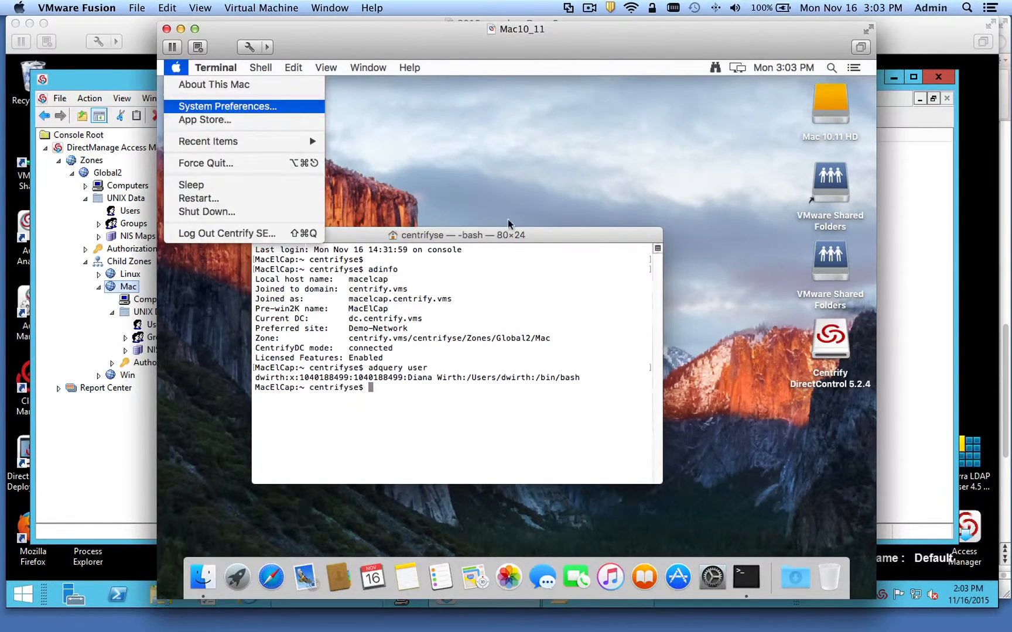
# - Open Users & Groups in System Preferences and unlock it with the admin password
pyautogui.press('Return')
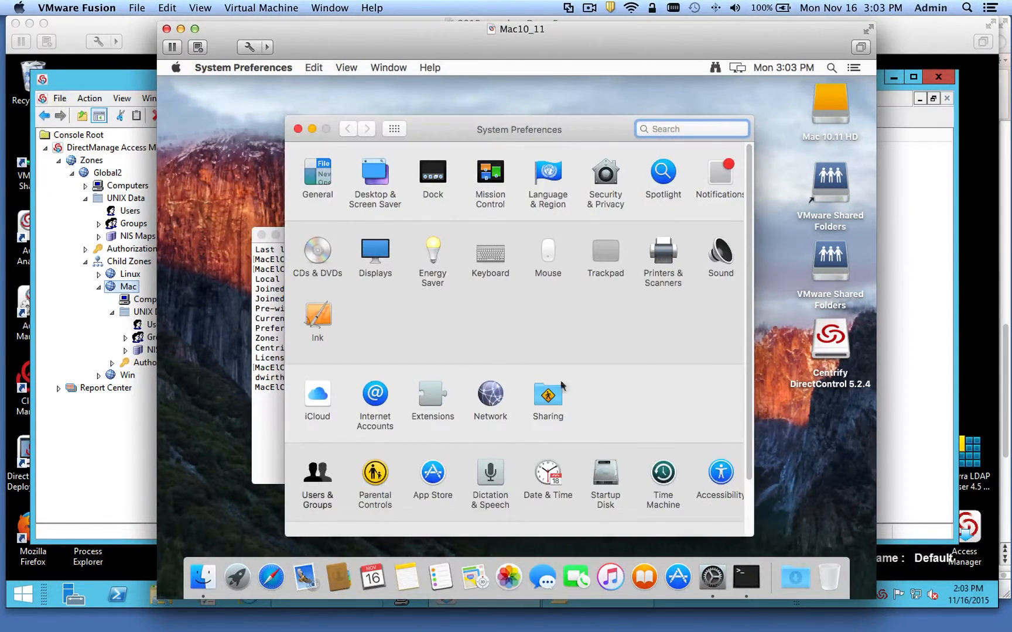
pyautogui.click(311, 428)
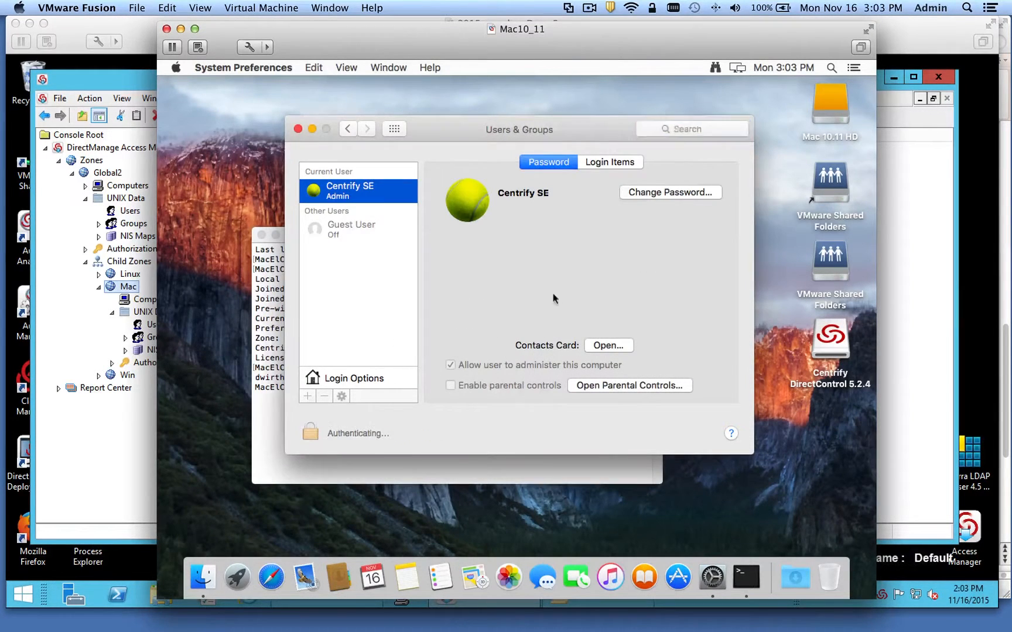
pyautogui.write('•••••••••')
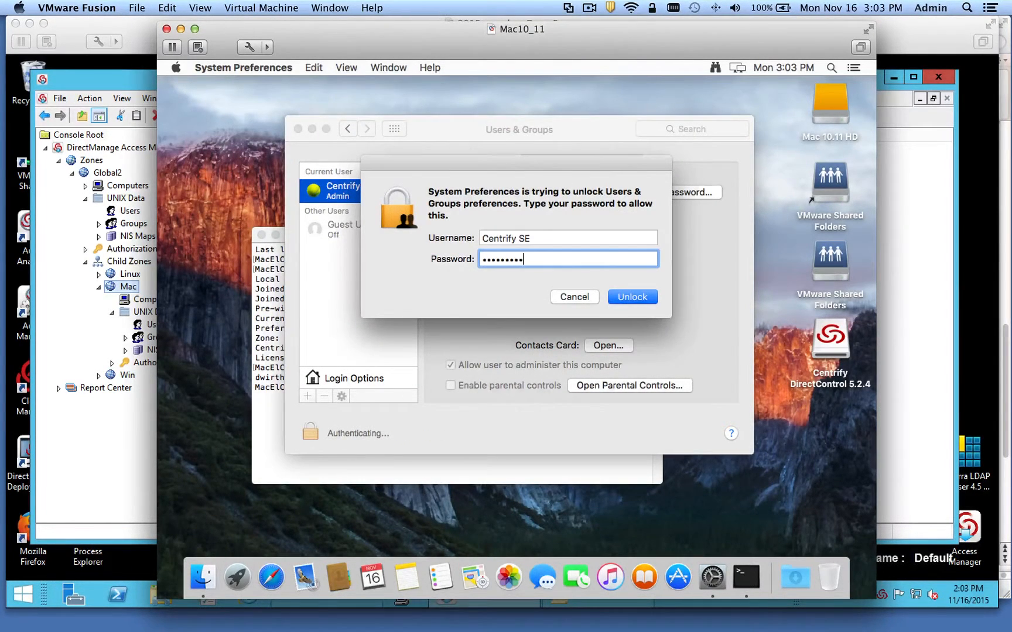
pyautogui.press('Return')
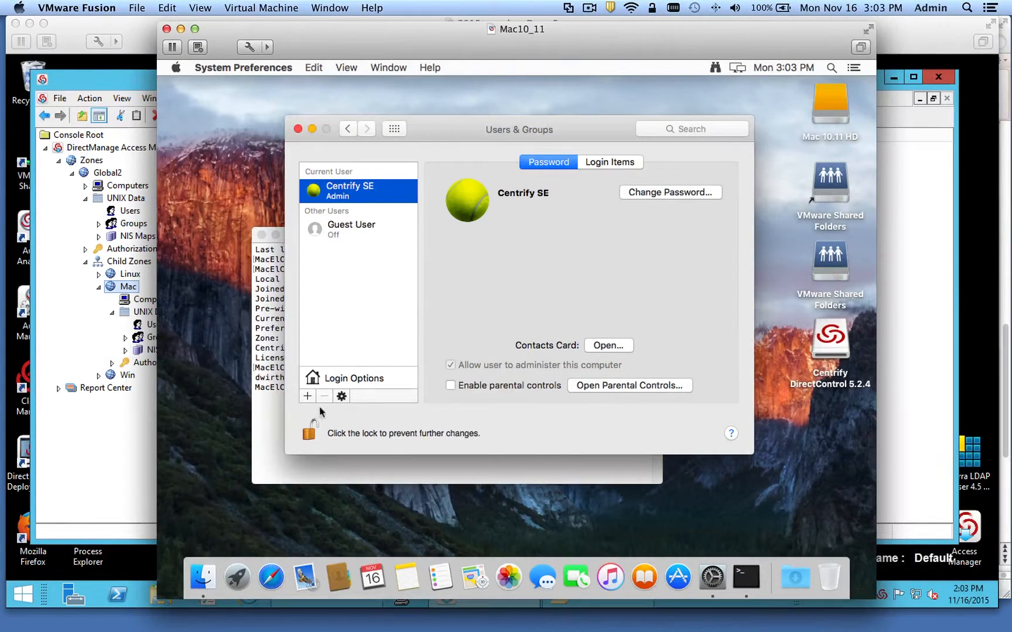
# - Turn on the fast user switching menu in Login Options and close System Preferences
pyautogui.click(340, 386)
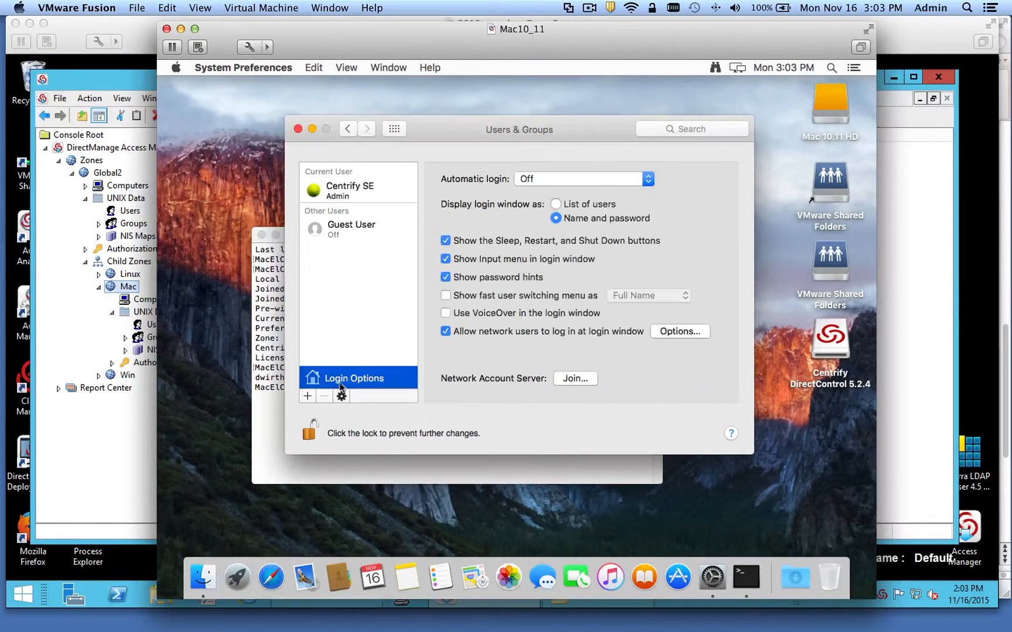
pyautogui.click(446, 297)
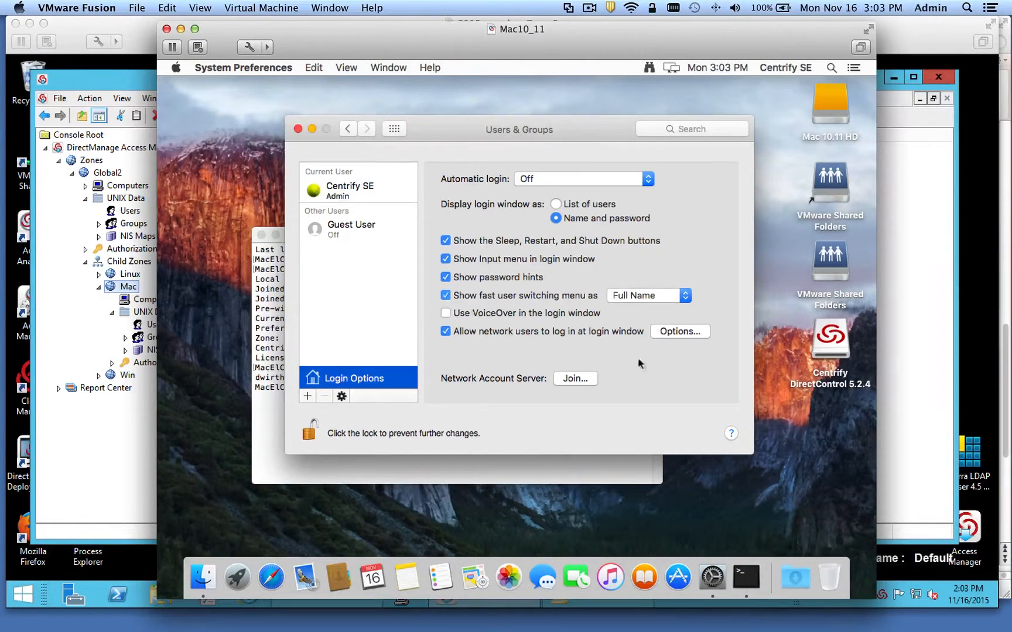
pyautogui.click(298, 129)
pyautogui.click(779, 68)
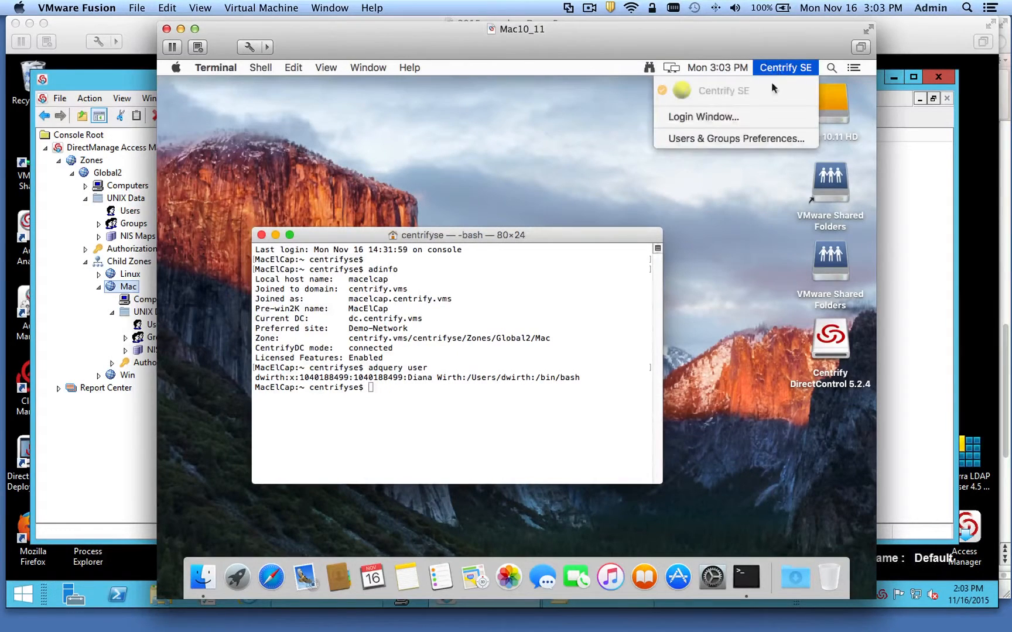
# - Sign in at the macOS login window with the Active Directory user's name and password
pyautogui.click(752, 116)
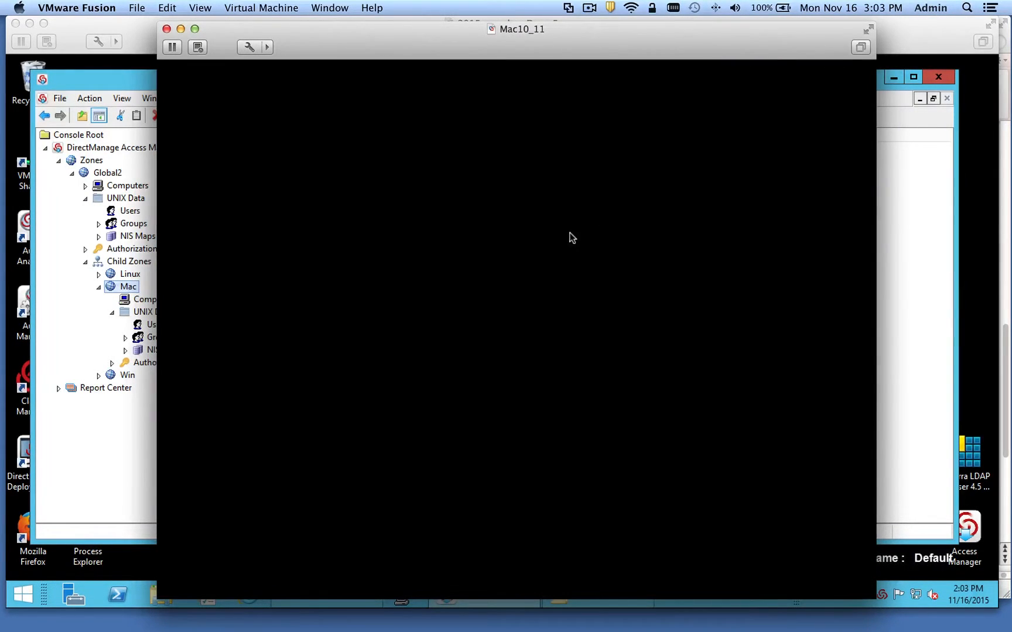
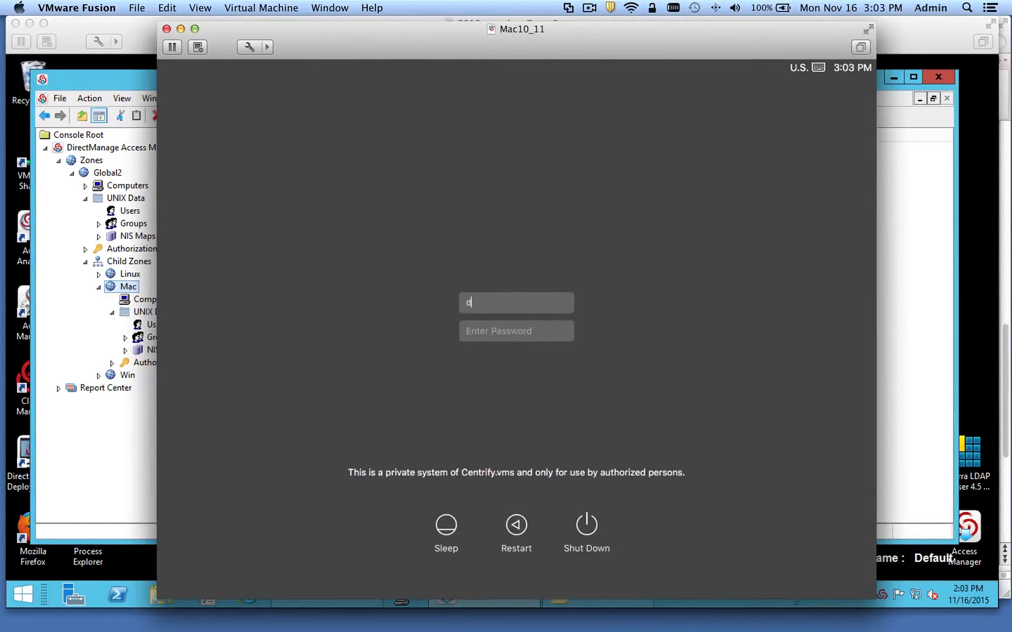
pyautogui.press('Tab')
pyautogui.write('•')
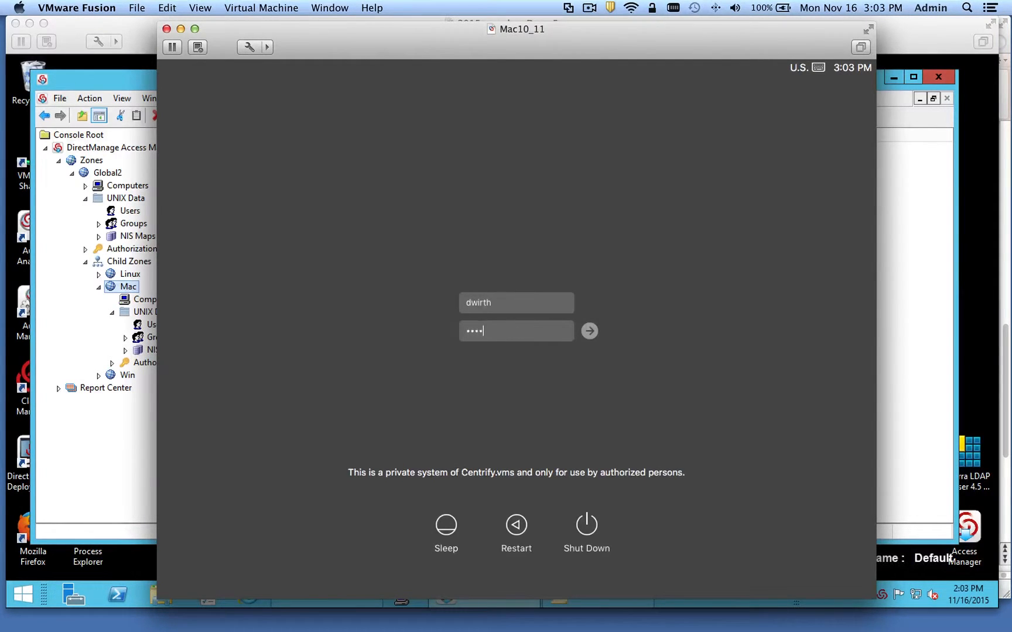
pyautogui.press('Return')
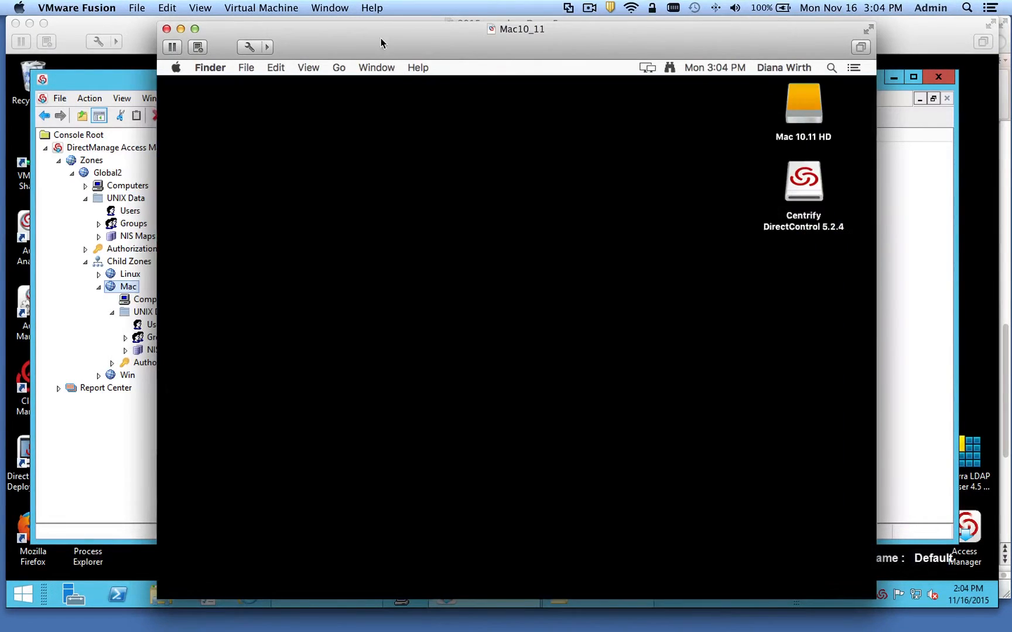
pyautogui.moveTo(379, 35); pyautogui.dragTo(371, 31)
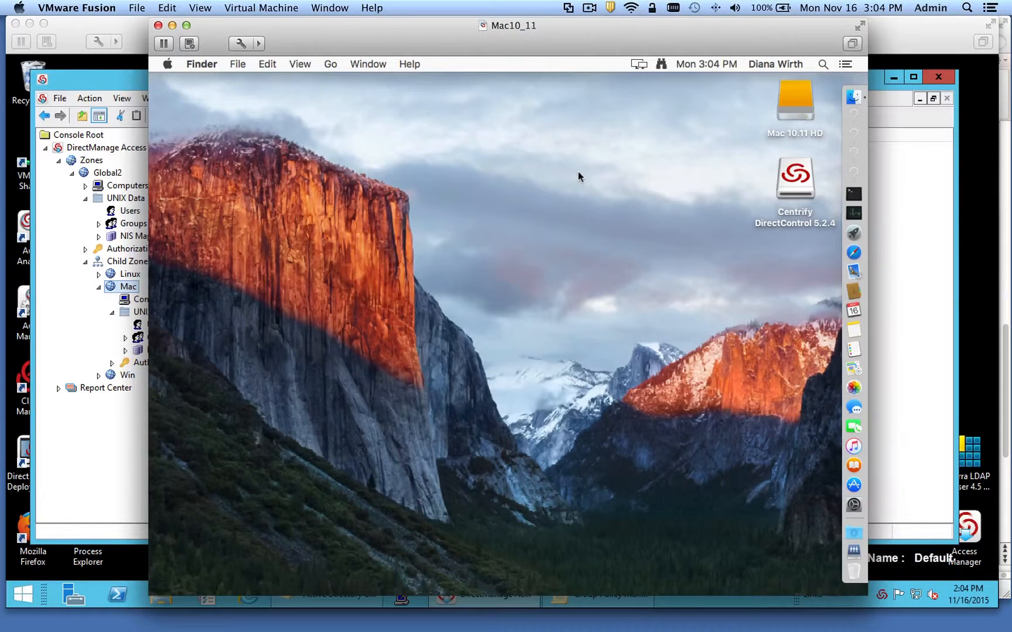
pyautogui.moveTo(350, 39)
pyautogui.mouseDown()
pyautogui.moveTo(368, 49)
pyautogui.moveTo(354, 58)
pyautogui.mouseUp()
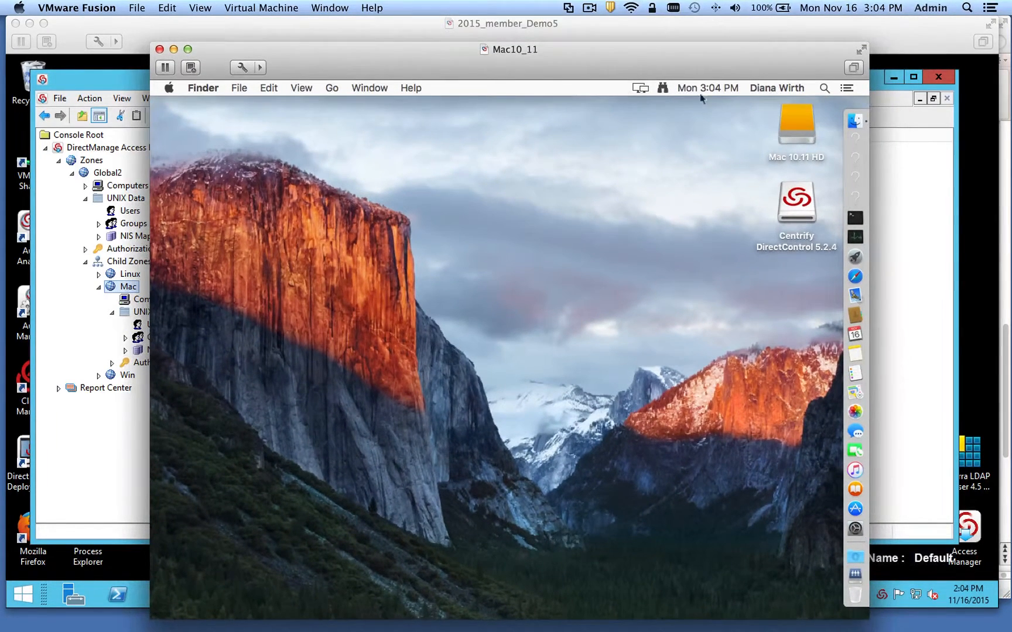
# - Log the Active Directory user out of the Mac and confirm
pyautogui.click(777, 89)
pyautogui.click(169, 89)
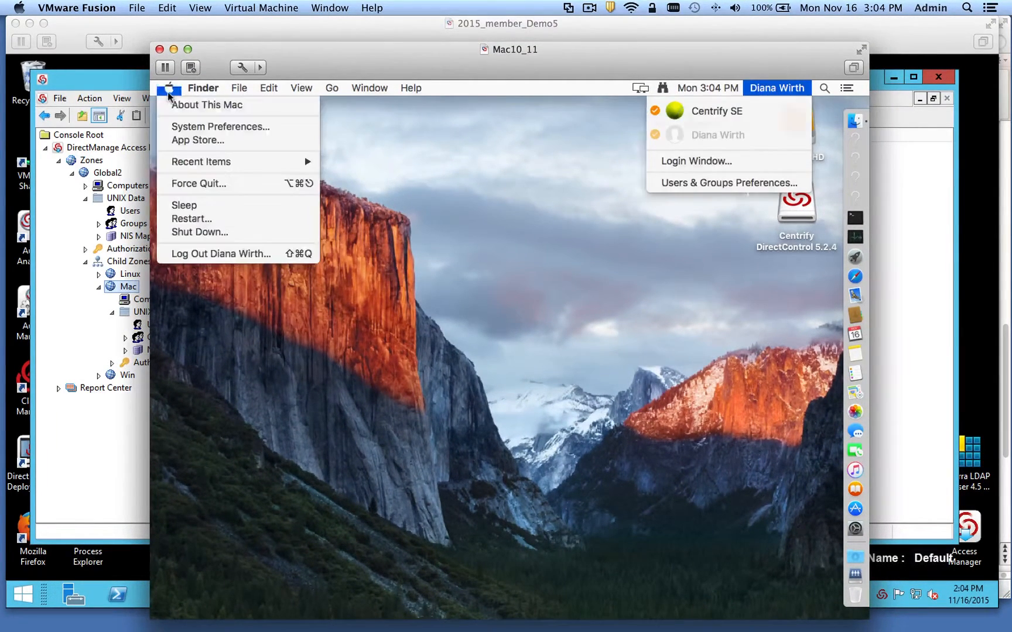
pyautogui.click(236, 255)
pyautogui.click(597, 308)
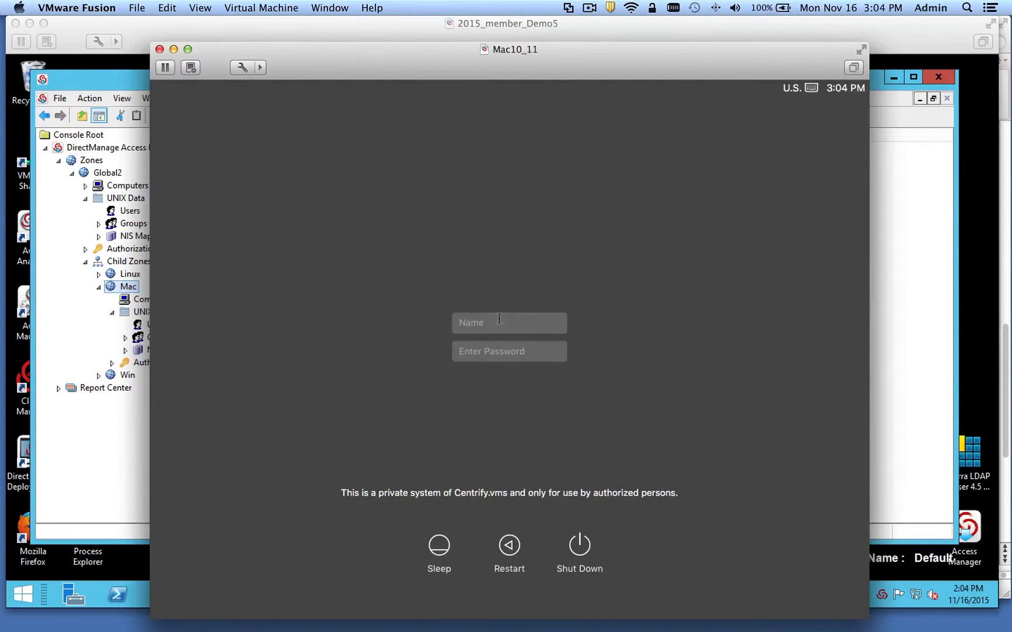
# - Sign back in as the local admin account and open the Apple menu
pyautogui.write('centrify se')
pyautogui.press('Tab')
pyautogui.write('••')
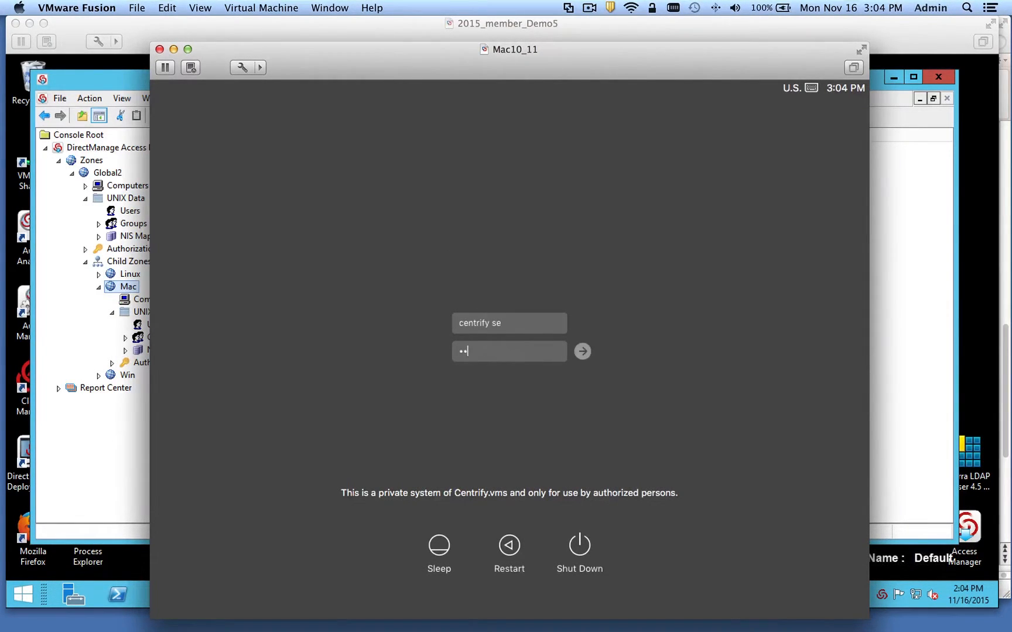
pyautogui.write('••••')
pyautogui.press('Return')
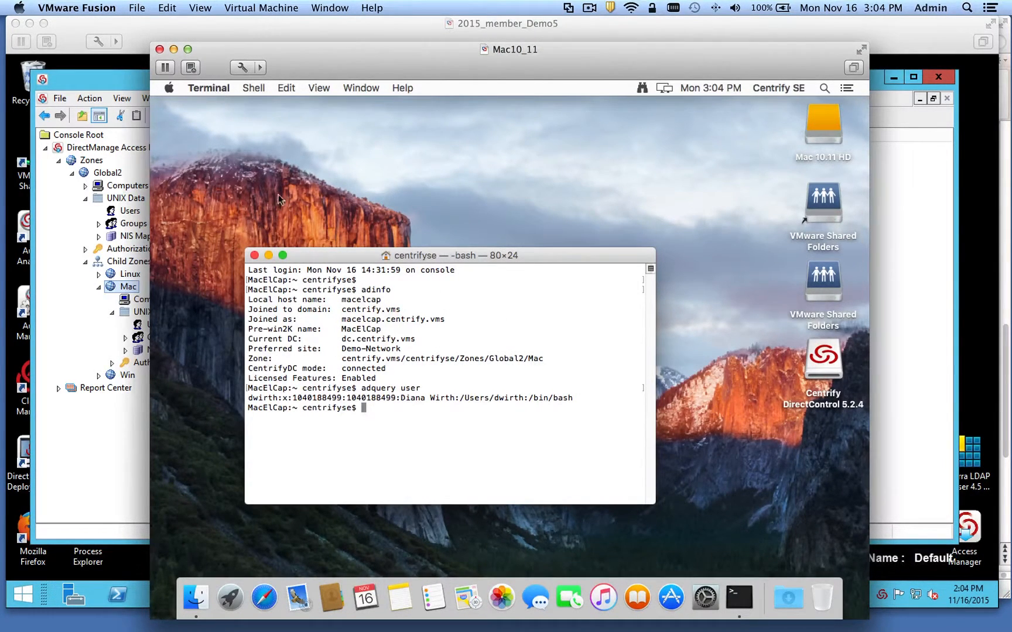
pyautogui.click(169, 87)
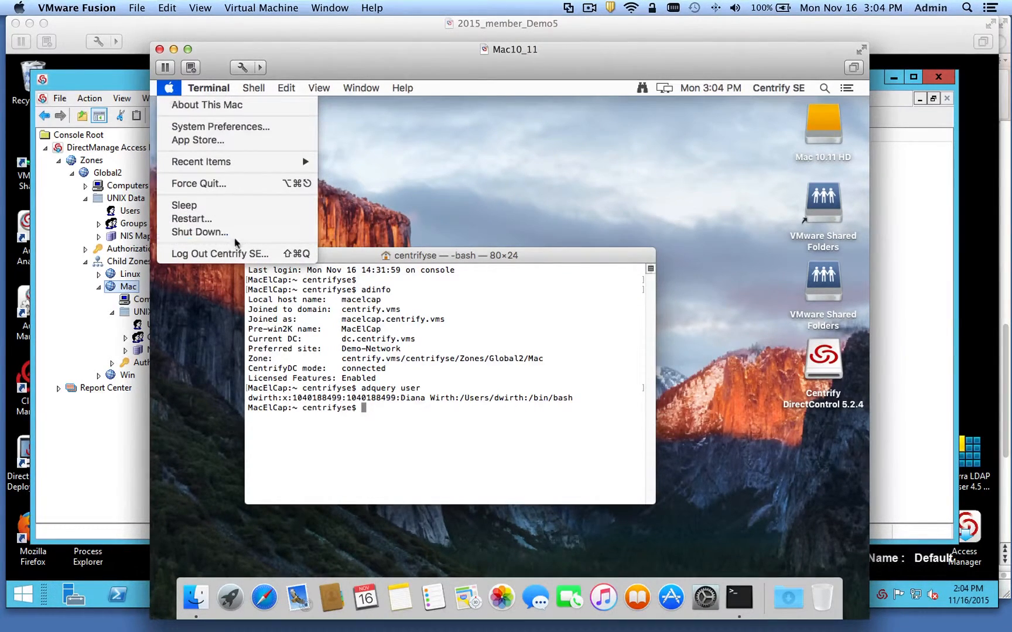
# - Open the Centrify pane in System Preferences
pyautogui.click(231, 128)
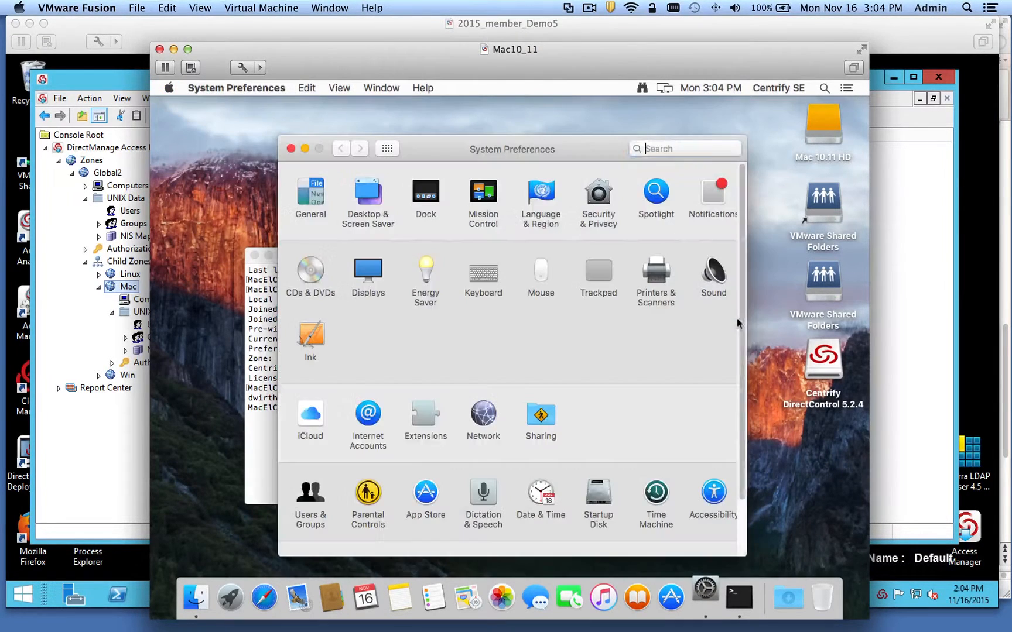
pyautogui.scroll(-3, 737, 293)
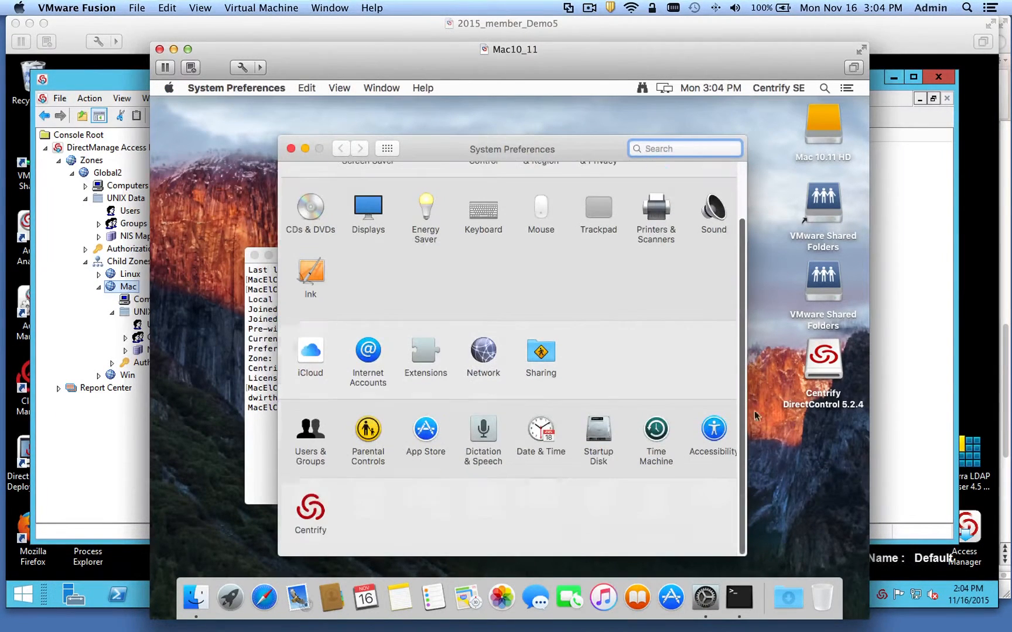
pyautogui.click(312, 514)
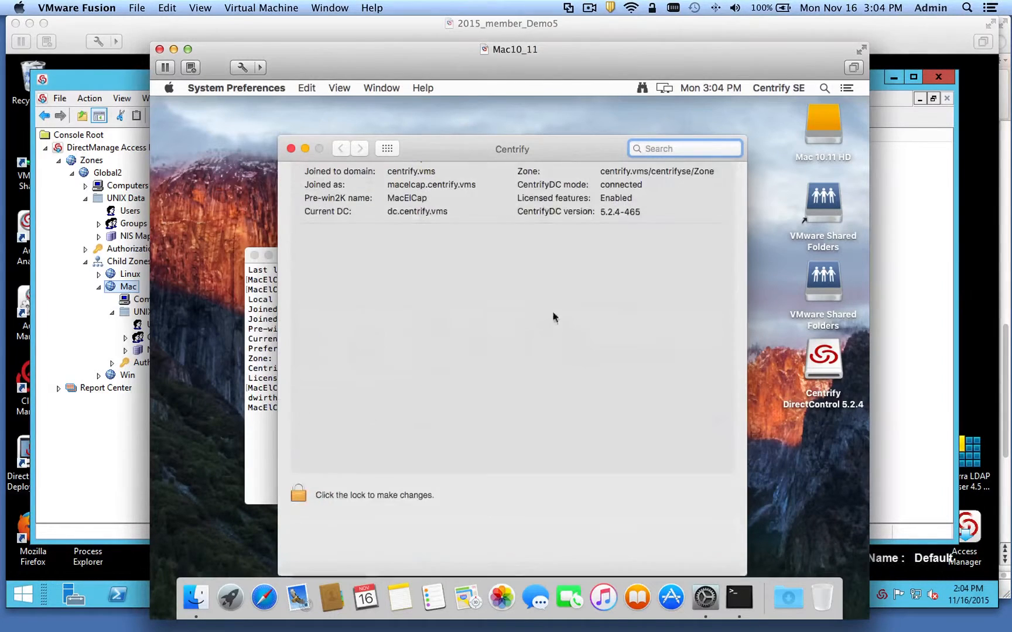
pyautogui.moveTo(454, 147); pyautogui.dragTo(458, 106)
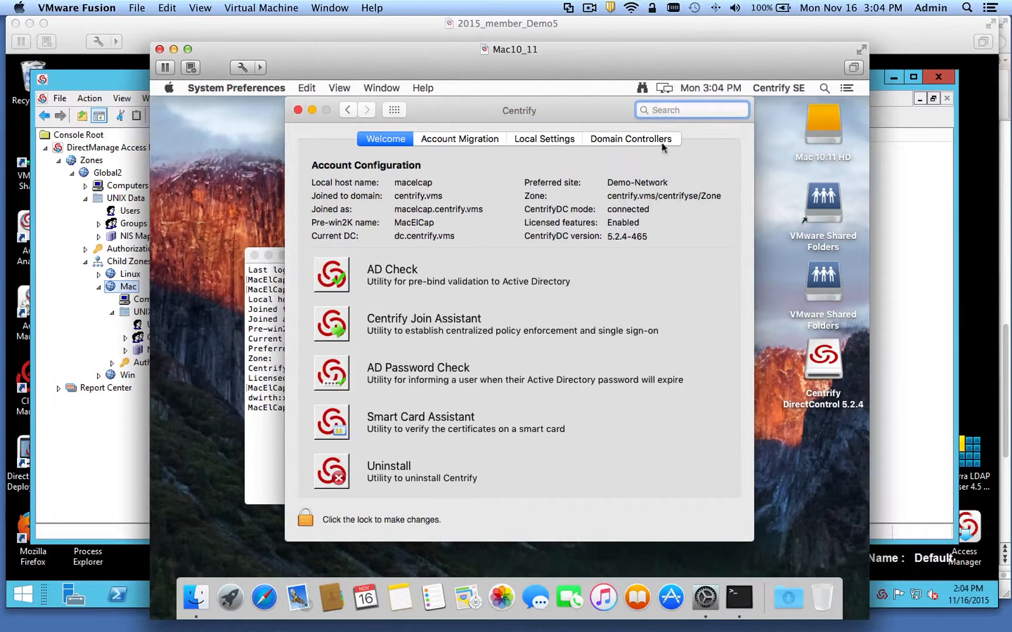
# - Unlock the Centrify pane with the administrator password and shift Terminal slightly left
pyautogui.click(305, 518)
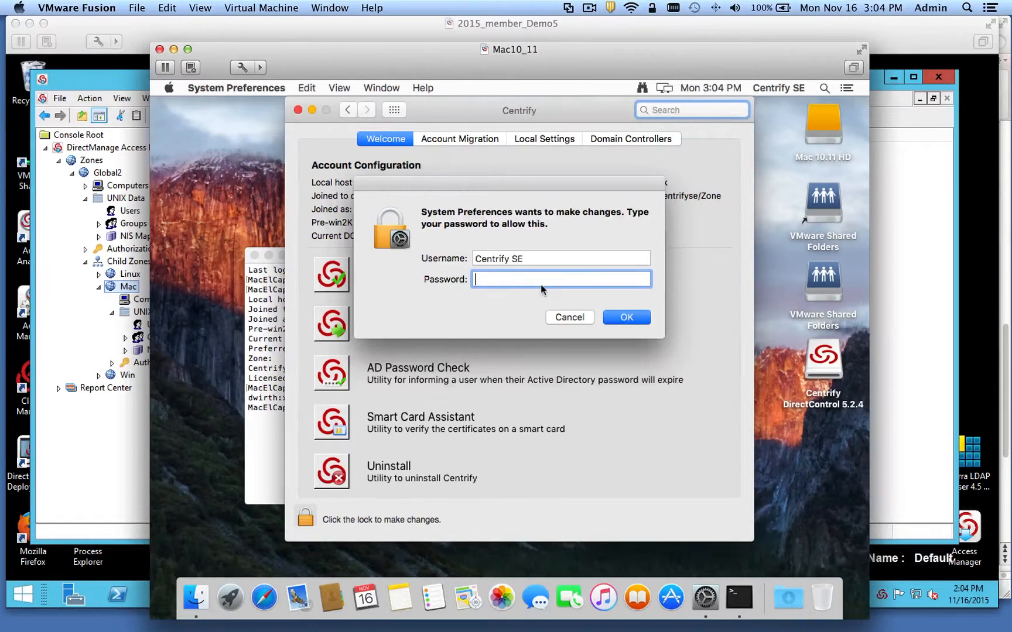
pyautogui.write('*********')
pyautogui.press('Return')
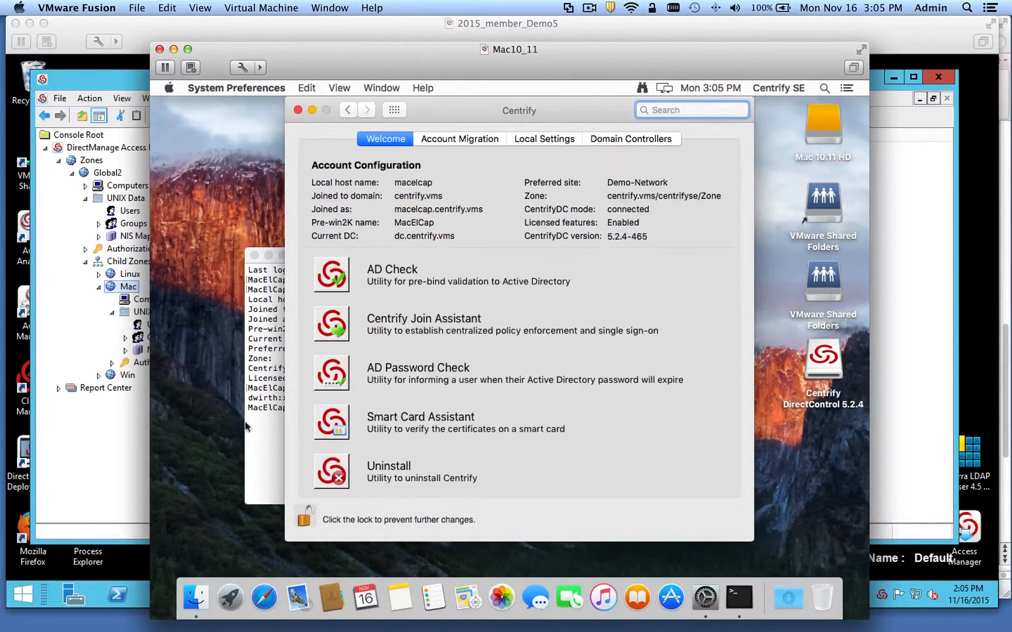
pyautogui.click(263, 432)
pyautogui.moveTo(355, 258); pyautogui.dragTo(340, 257)
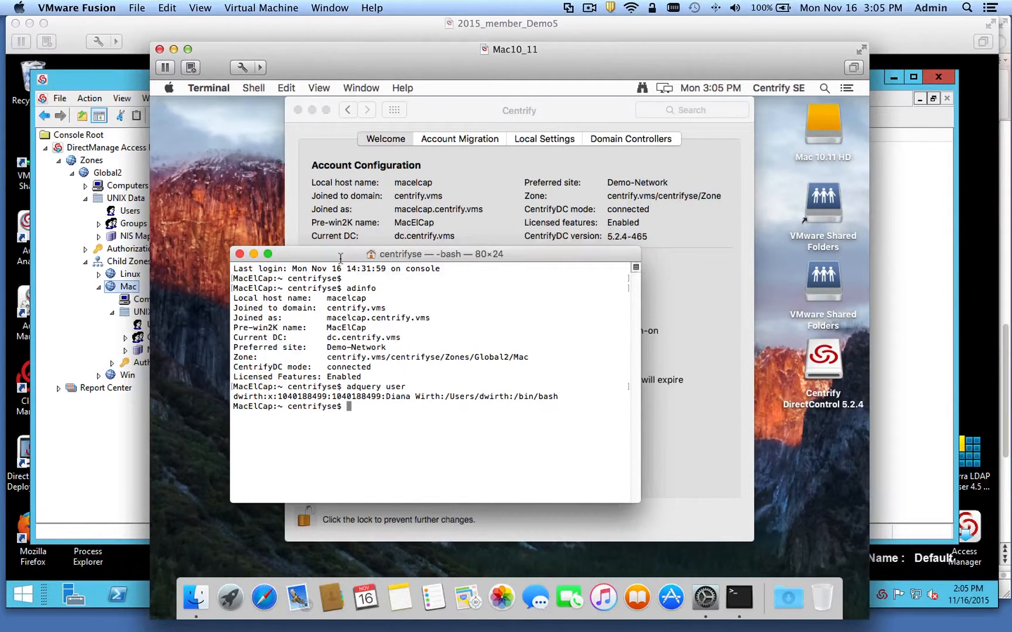
# - Launch Smart Card Assistant and run 'sctool -s' to show smart card support is disabled
pyautogui.click(447, 104)
pyautogui.click(332, 422)
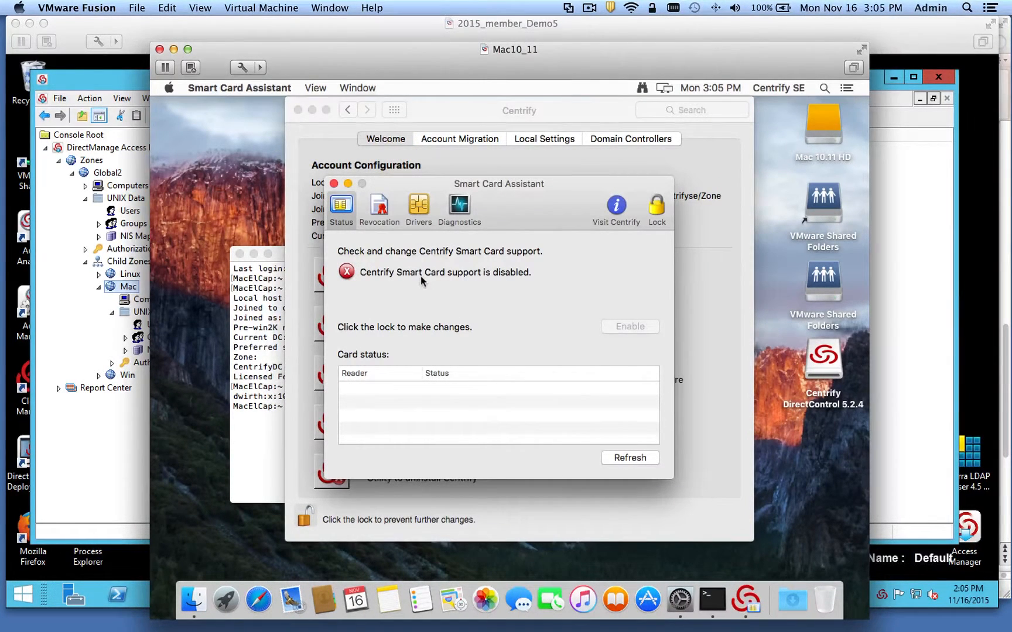
pyautogui.click(267, 302)
pyautogui.write('s')
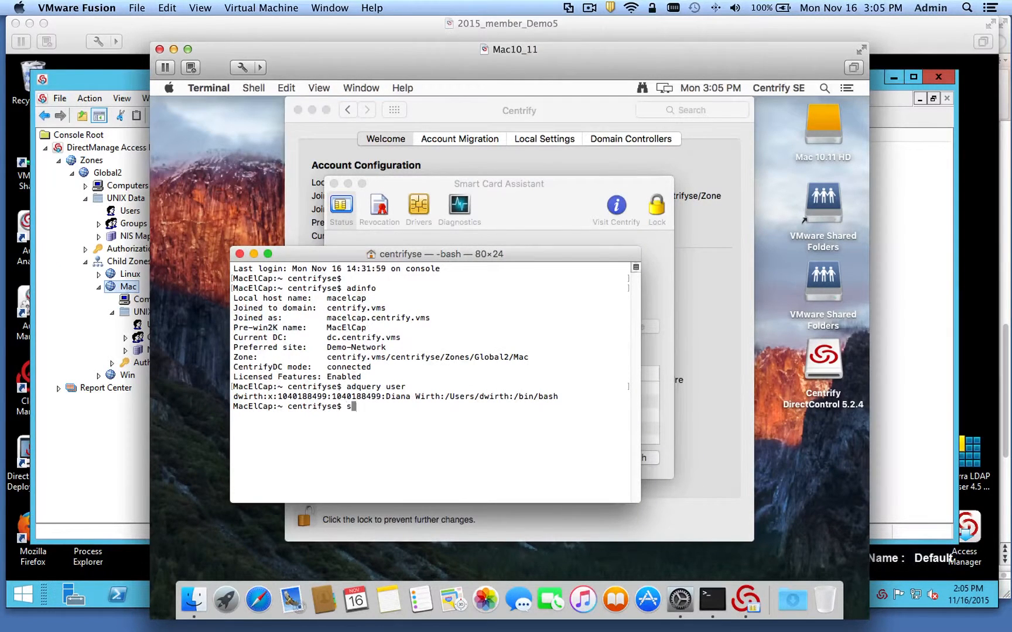
pyautogui.write('cool -s')
pyautogui.press('Return')
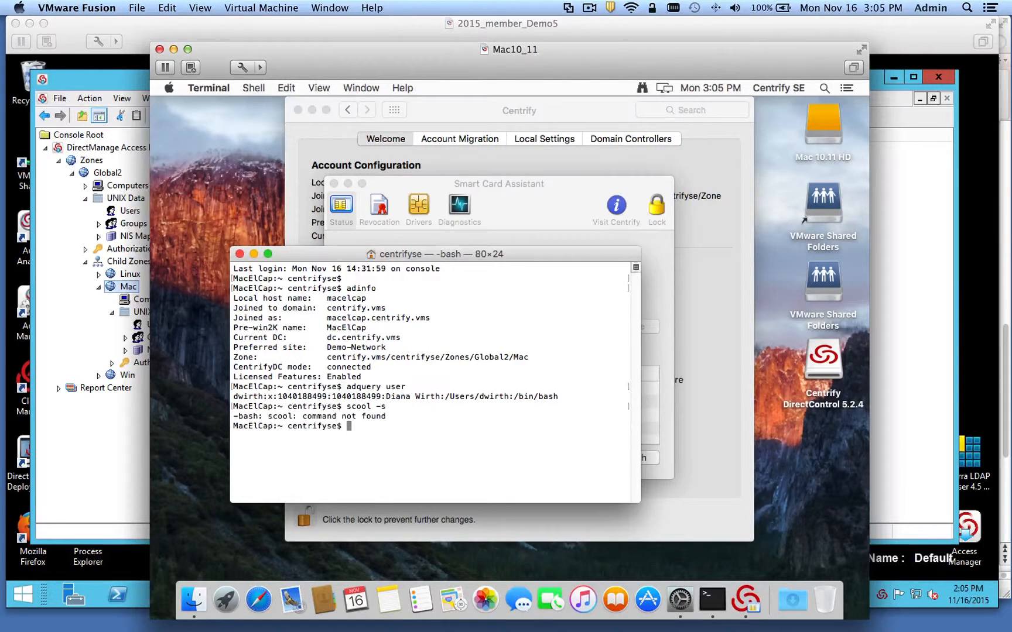
pyautogui.write('sctool -s')
pyautogui.press('Return')
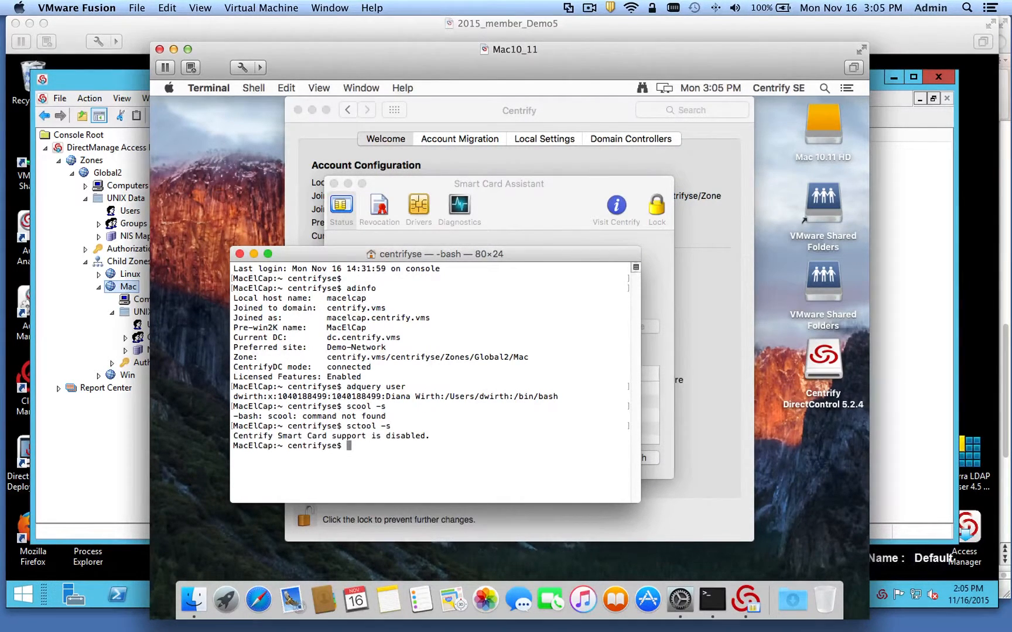
pyautogui.click(508, 215)
pyautogui.click(286, 316)
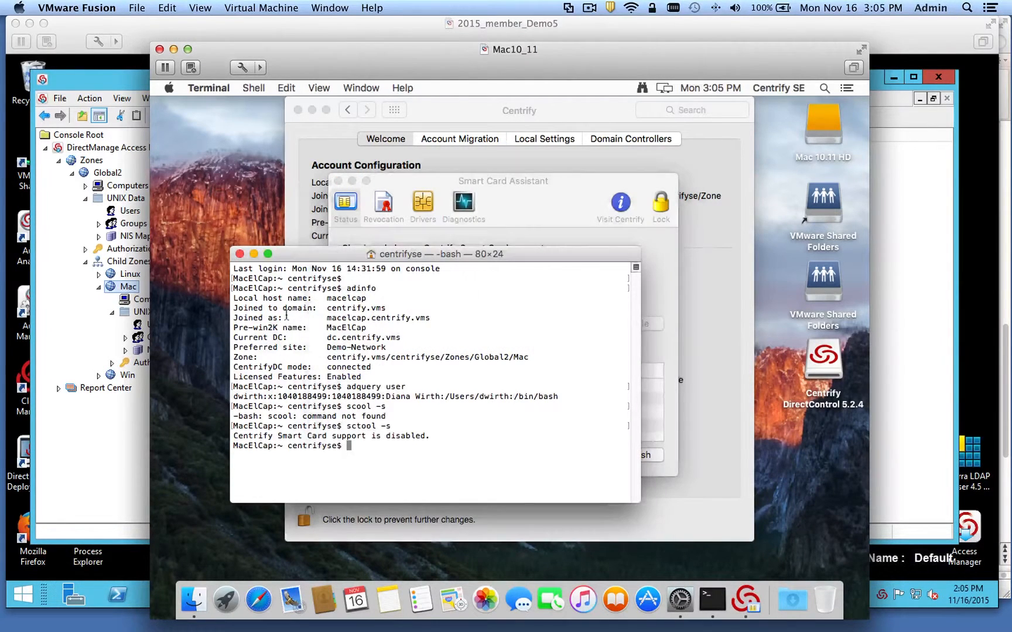
pyautogui.write('sctool -e')
pyautogui.click(496, 232)
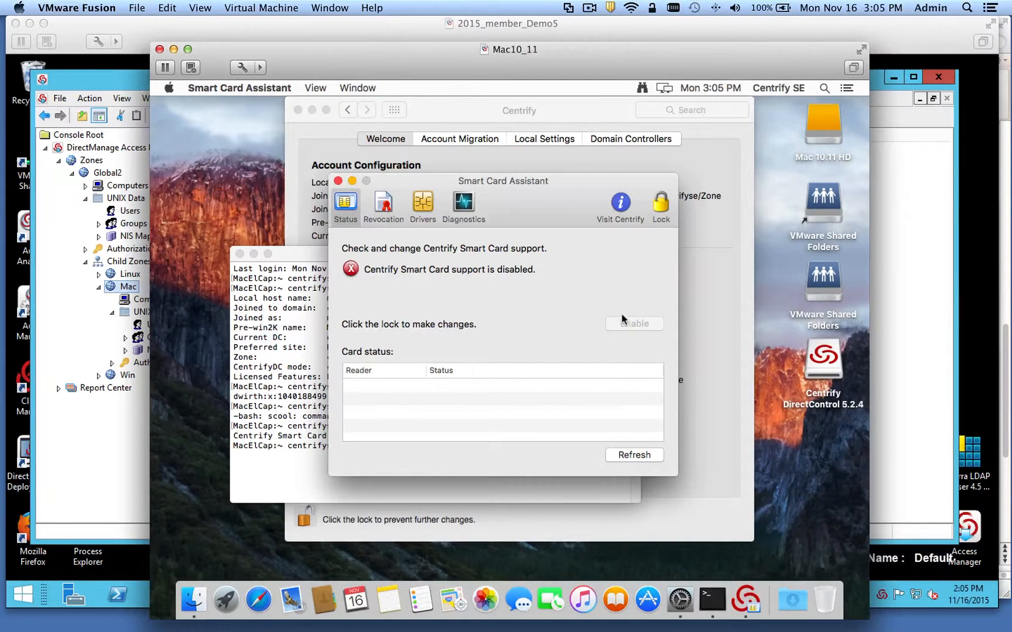
# - Unlock Smart Card Assistant with the admin password and enable Centrify Smart Card support
pyautogui.click(661, 216)
pyautogui.write('•••••••')
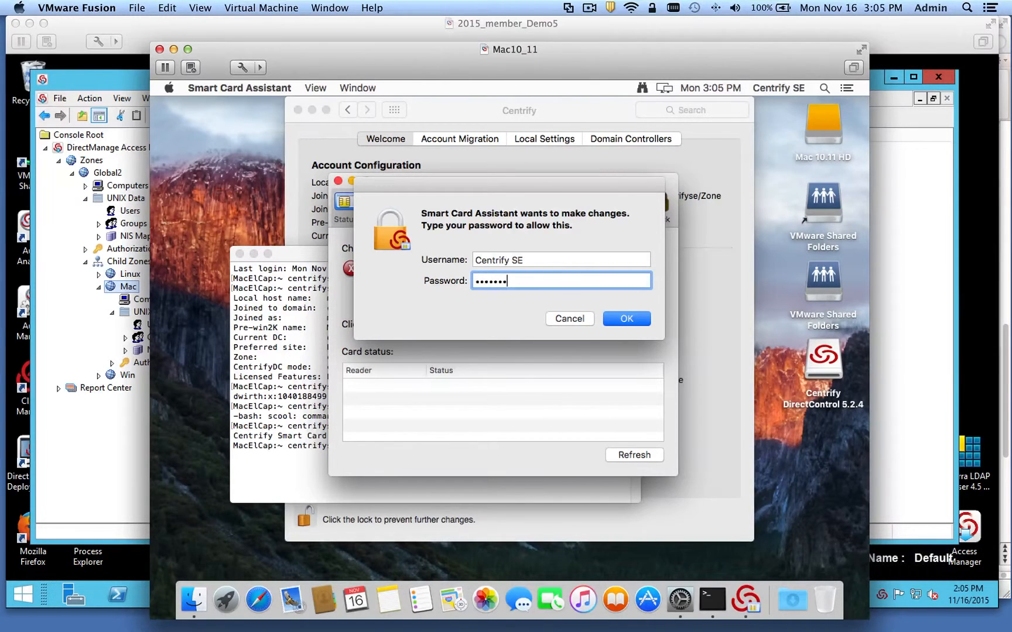
pyautogui.press('Return')
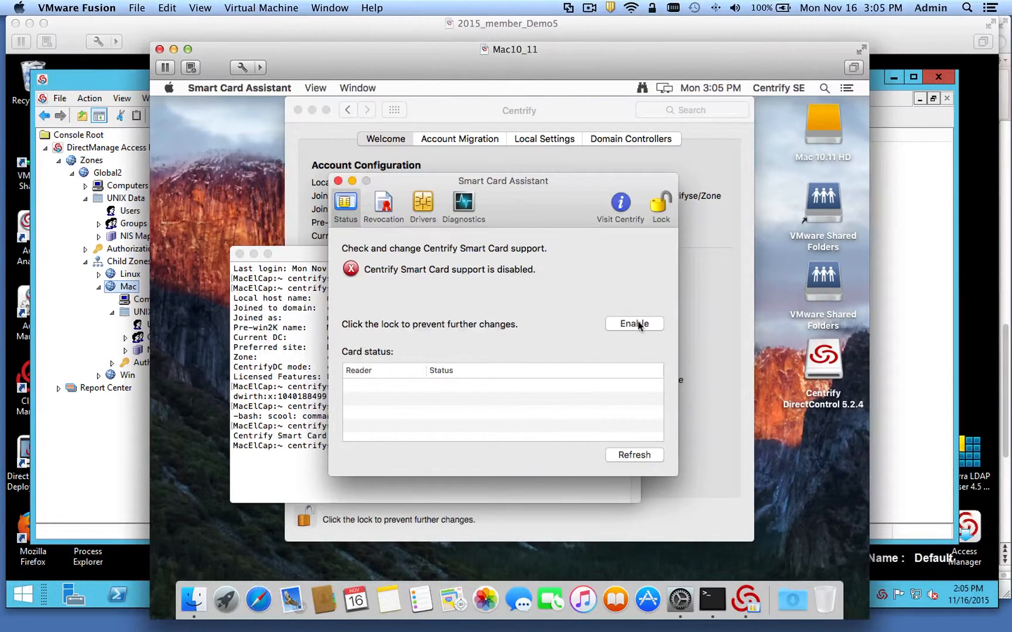
pyautogui.click(637, 323)
# - Rerun 'sctool -s' in Terminal to confirm smart card support is now enabled
pyautogui.click(296, 367)
pyautogui.press('Up')
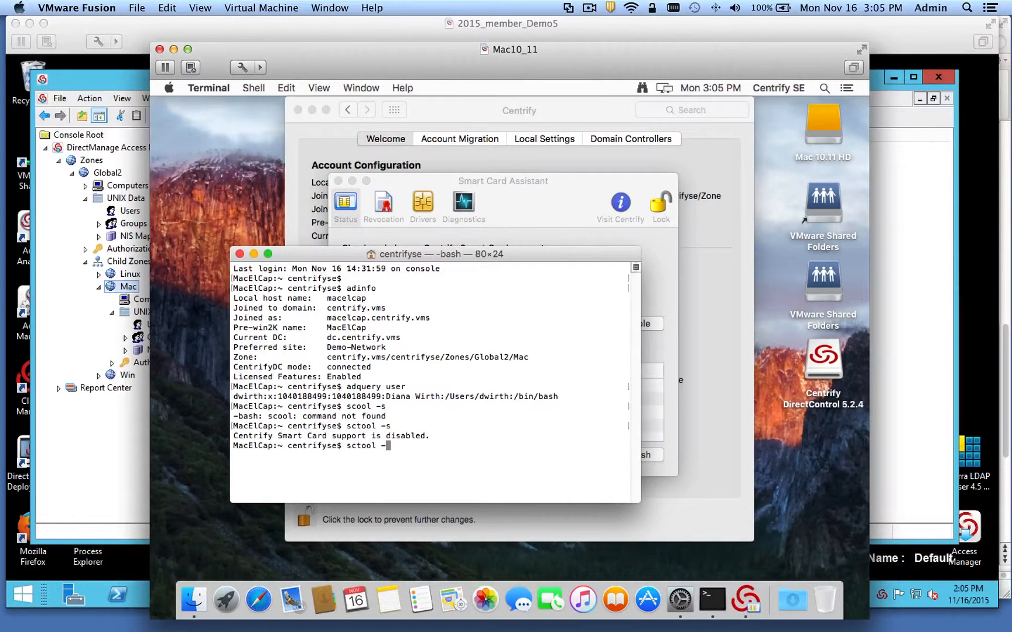
pyautogui.press('Return')
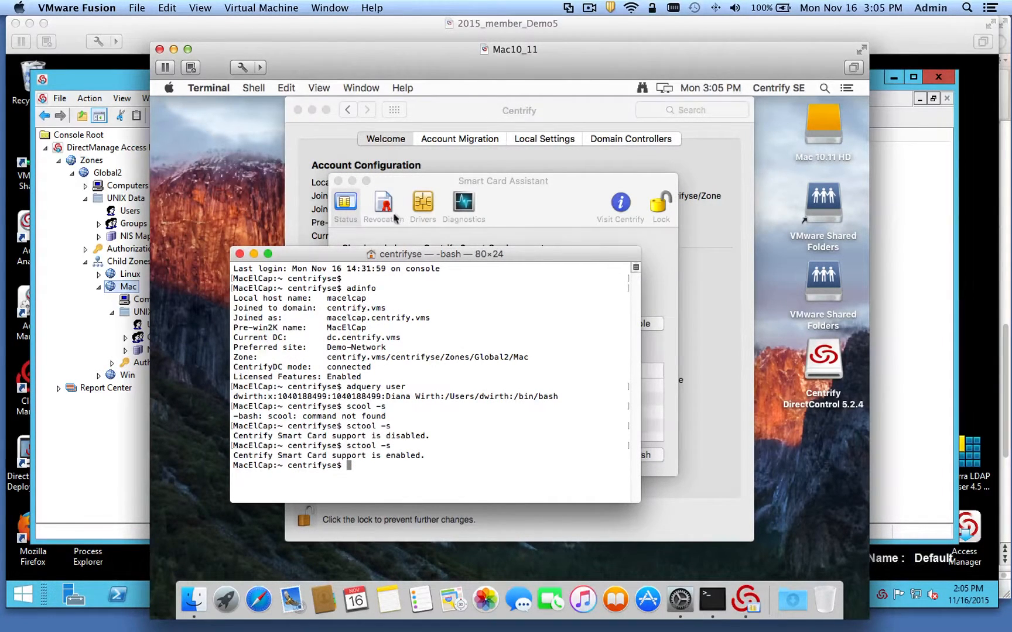
pyautogui.click(398, 191)
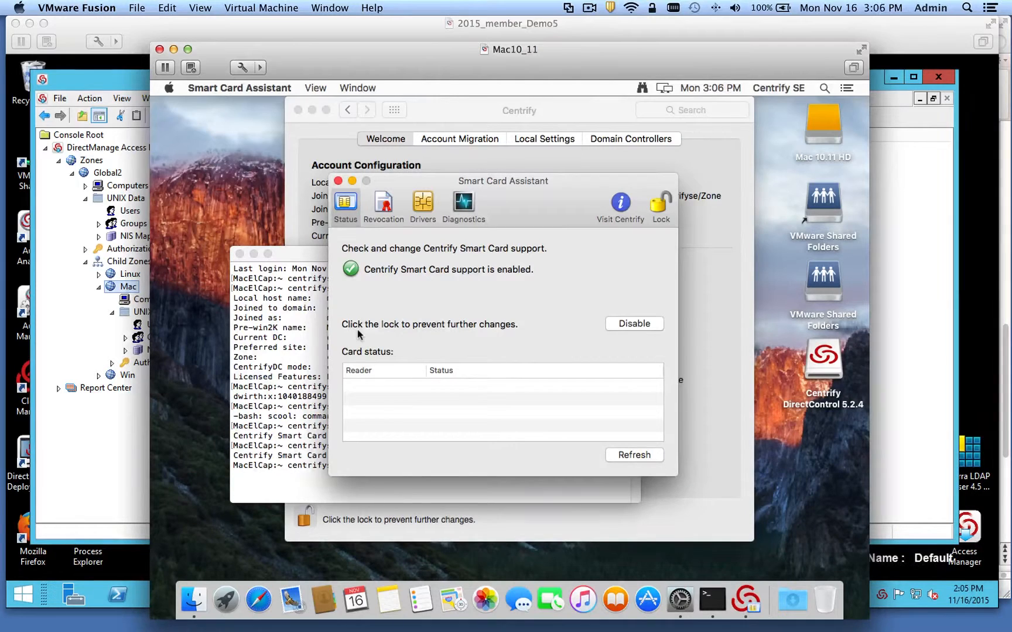
pyautogui.moveTo(396, 186); pyautogui.dragTo(520, 173)
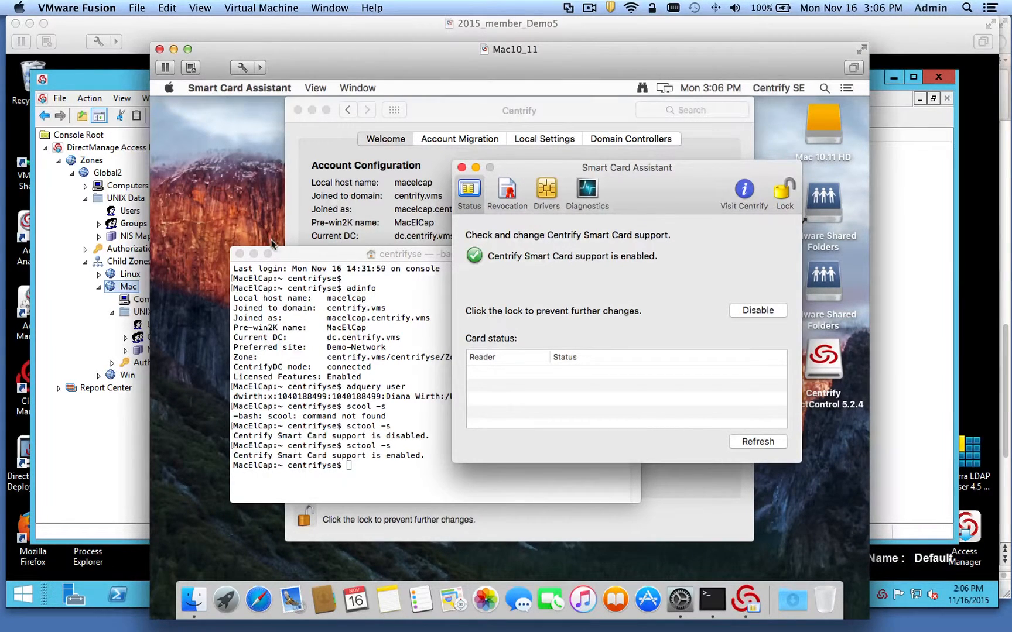
# - Bring Group Policy Management Editor forward and open, then cancel, the Centrify templates manager
pyautogui.click(137, 160)
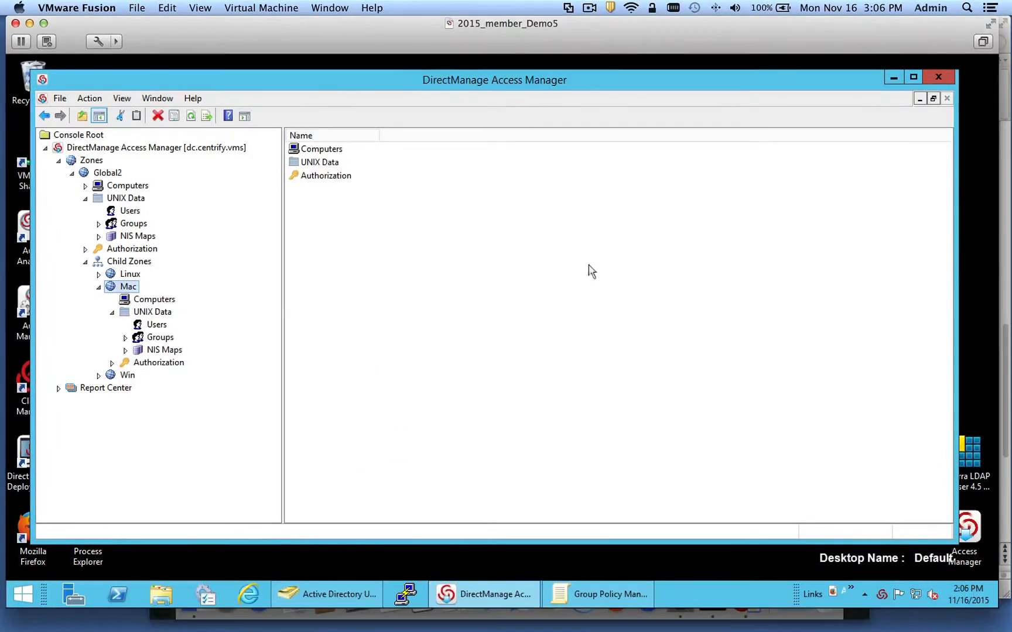
pyautogui.click(336, 11)
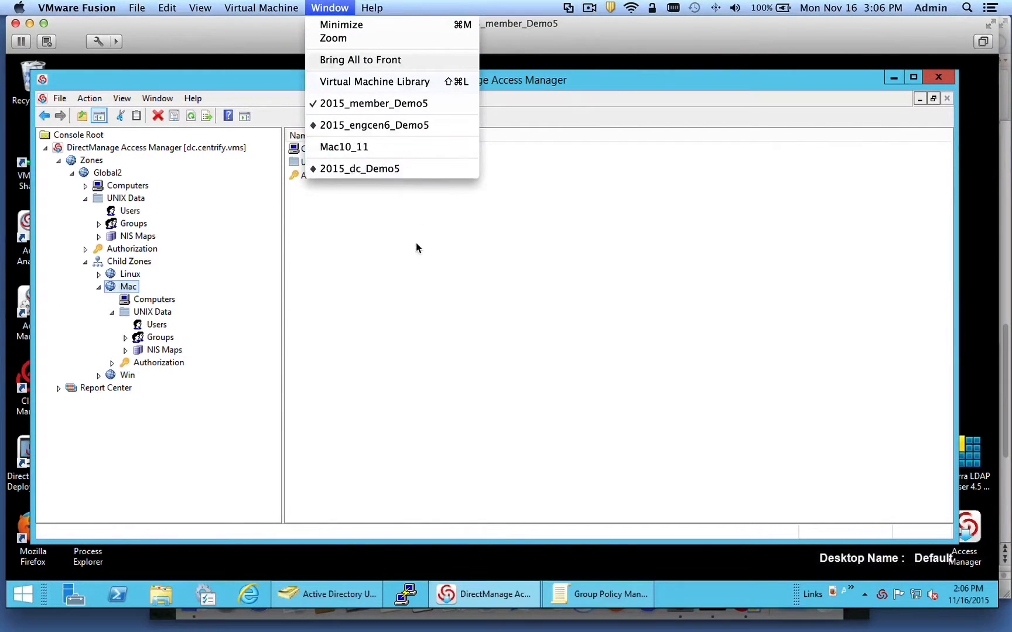
pyautogui.click(472, 452)
pyautogui.click(578, 586)
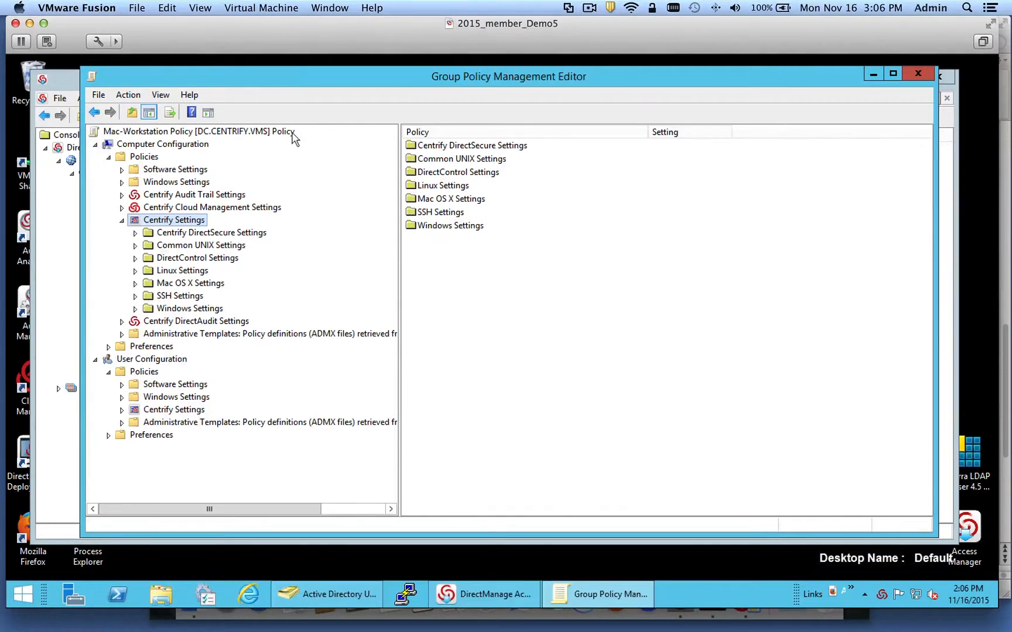
pyautogui.click(122, 220)
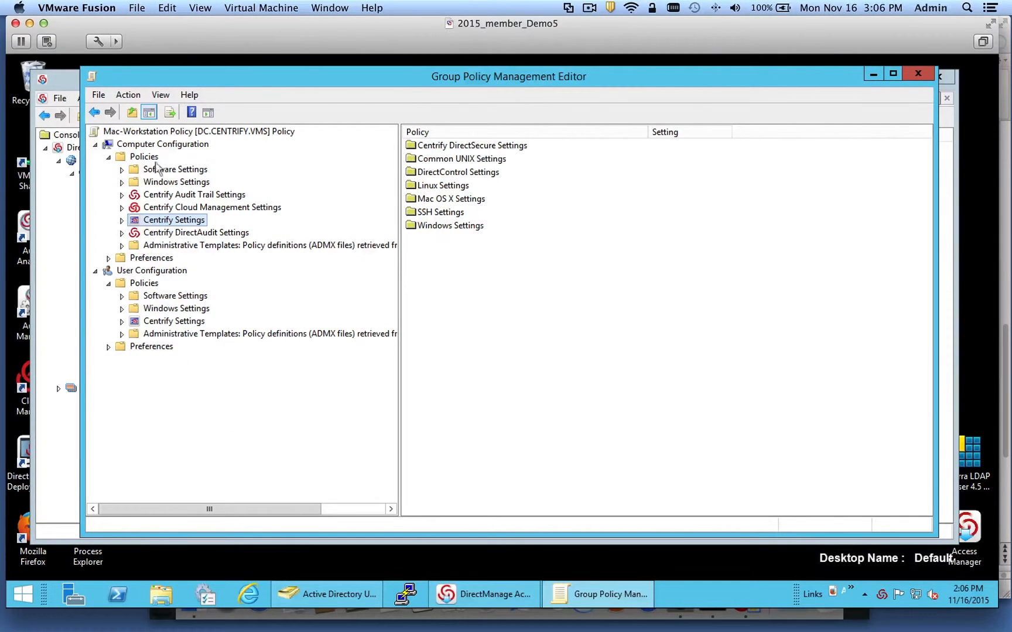
pyautogui.rightClick(154, 222)
pyautogui.click(200, 231)
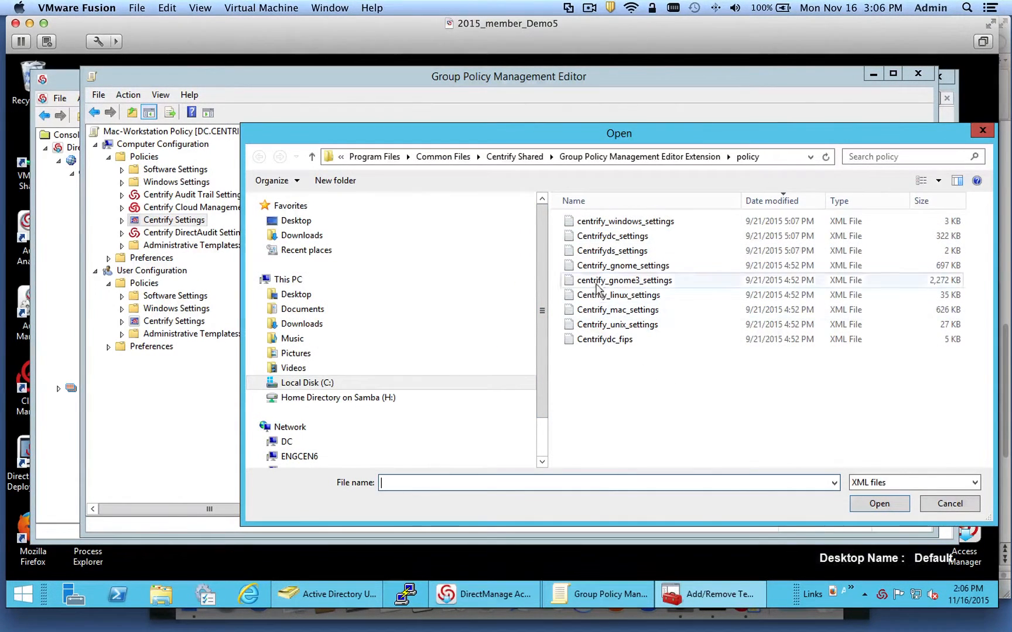
pyautogui.click(926, 503)
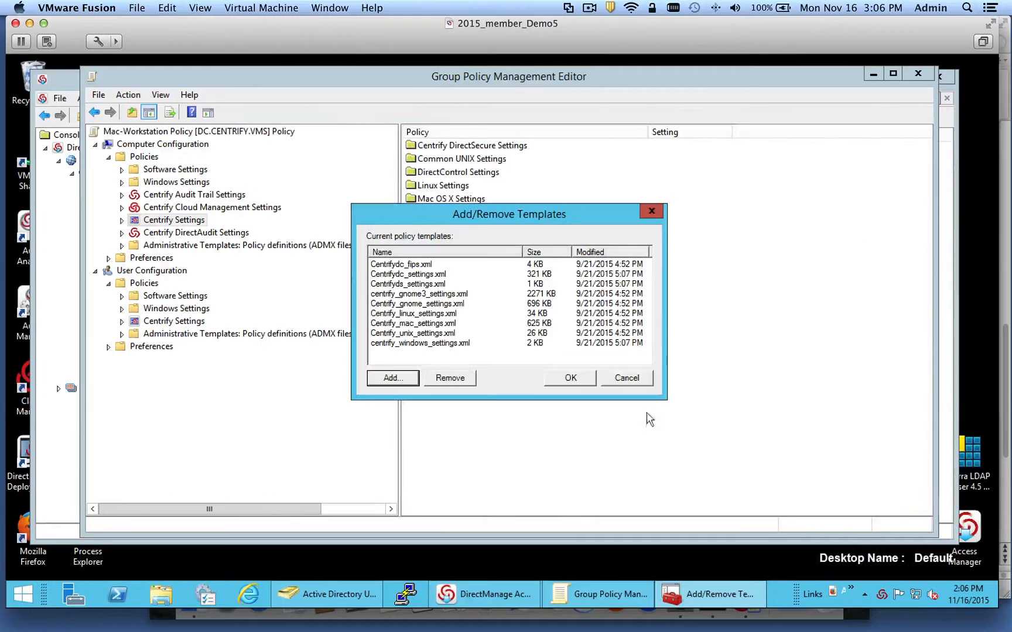
pyautogui.click(643, 378)
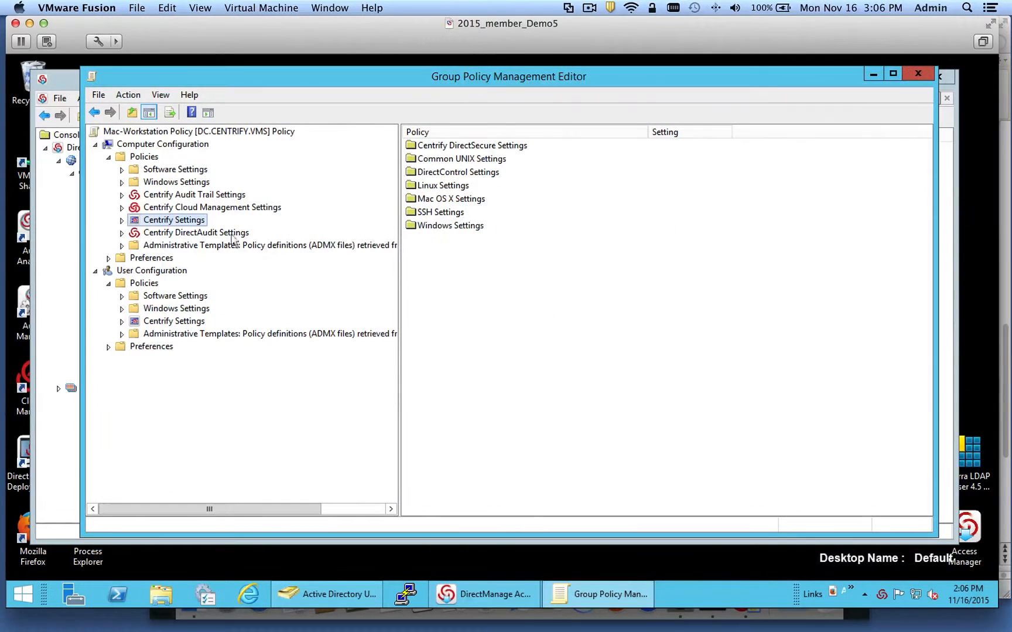
# - Go to Mac OS X Settings > Security & Privacy and open Enable smart card support
pyautogui.click(122, 220)
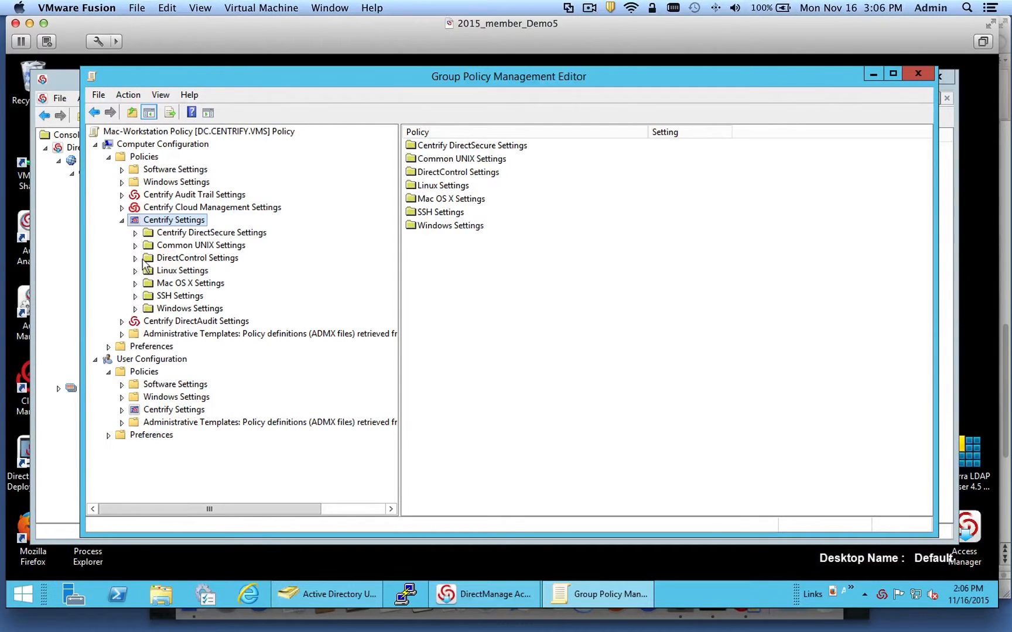
pyautogui.click(145, 283)
pyautogui.click(135, 284)
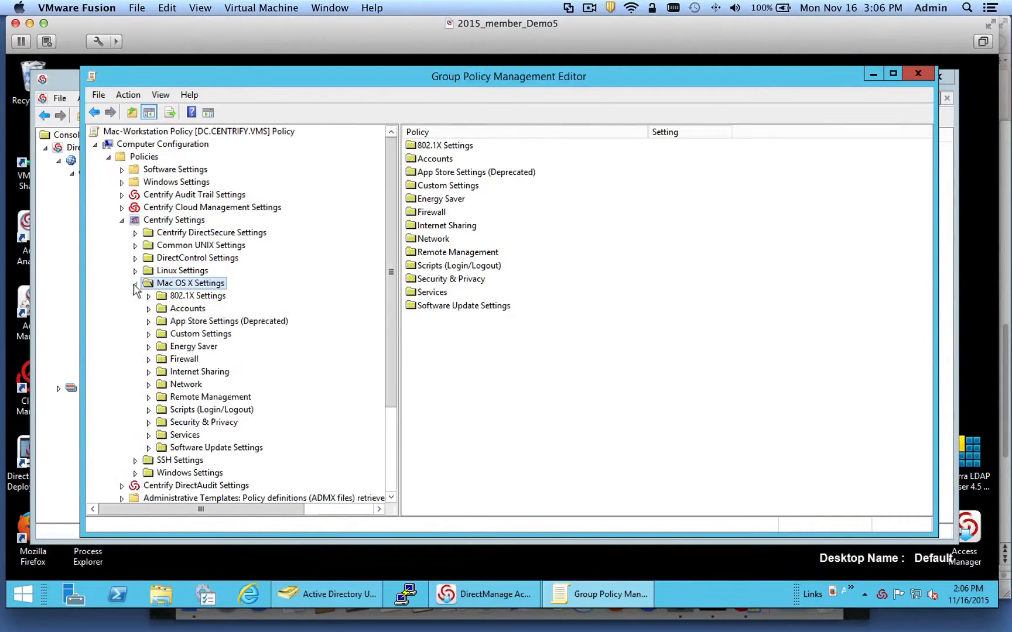
pyautogui.click(187, 423)
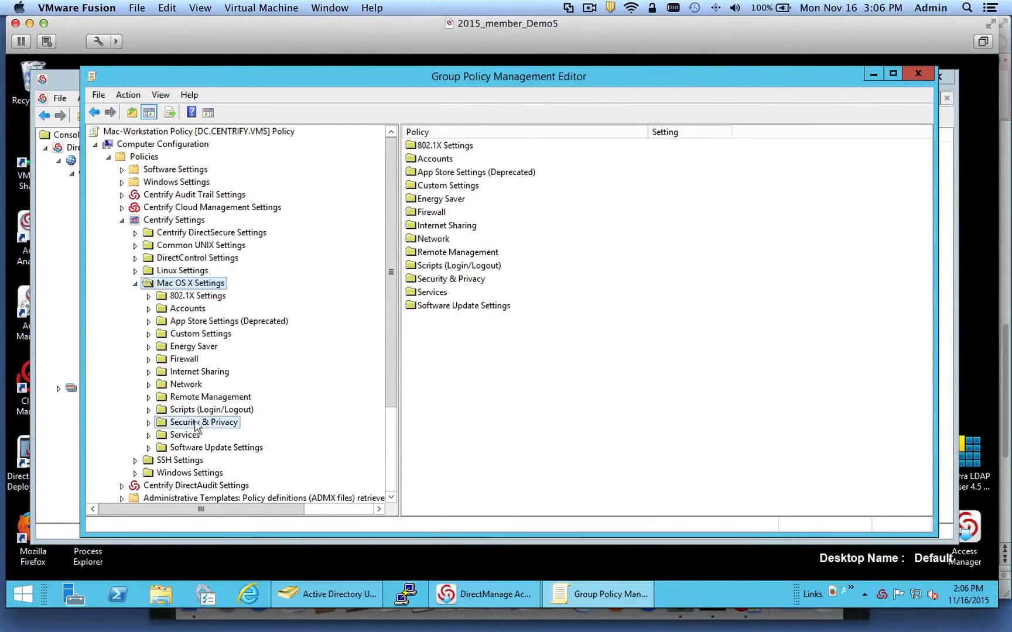
pyautogui.doubleClick(442, 227)
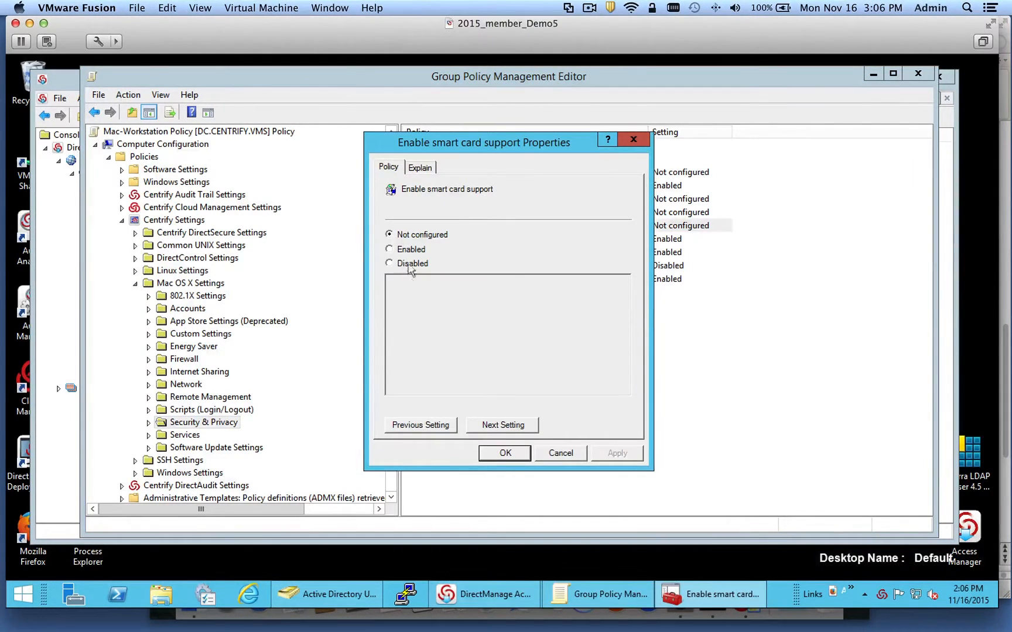
# - Set Enable smart card support to Enabled and apply it
pyautogui.click(394, 250)
pyautogui.click(617, 453)
pyautogui.click(508, 454)
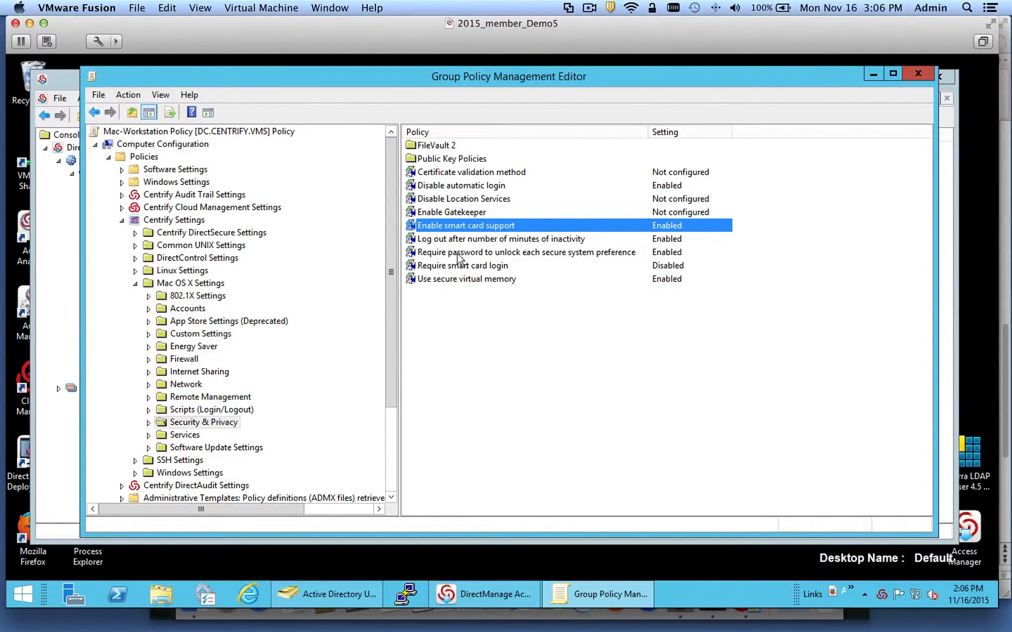
# - Open Require smart card login properties and set the policy to Enabled
pyautogui.click(460, 271)
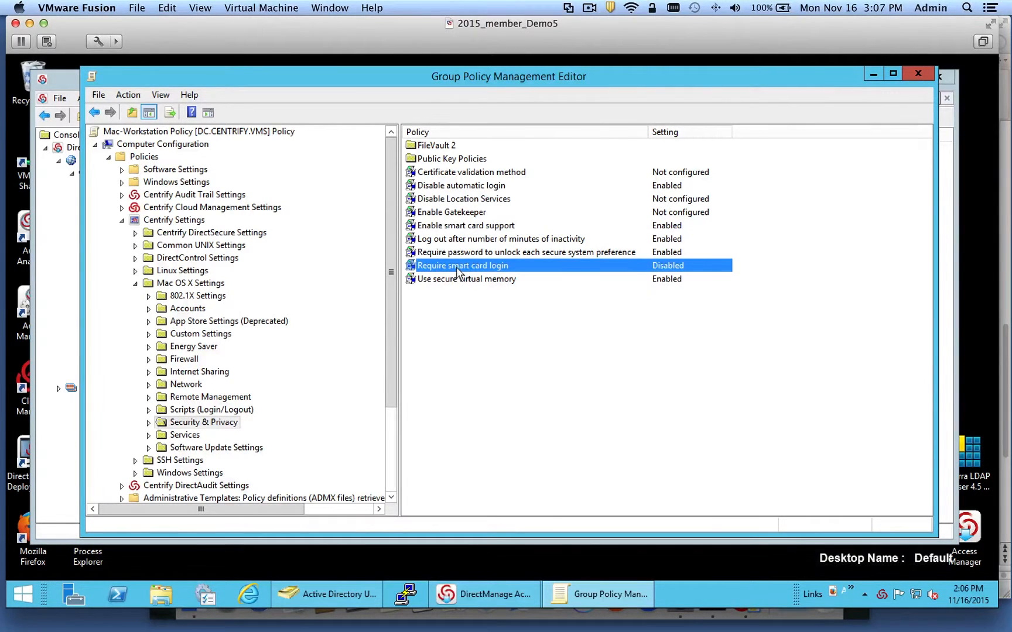
pyautogui.doubleClick(450, 268)
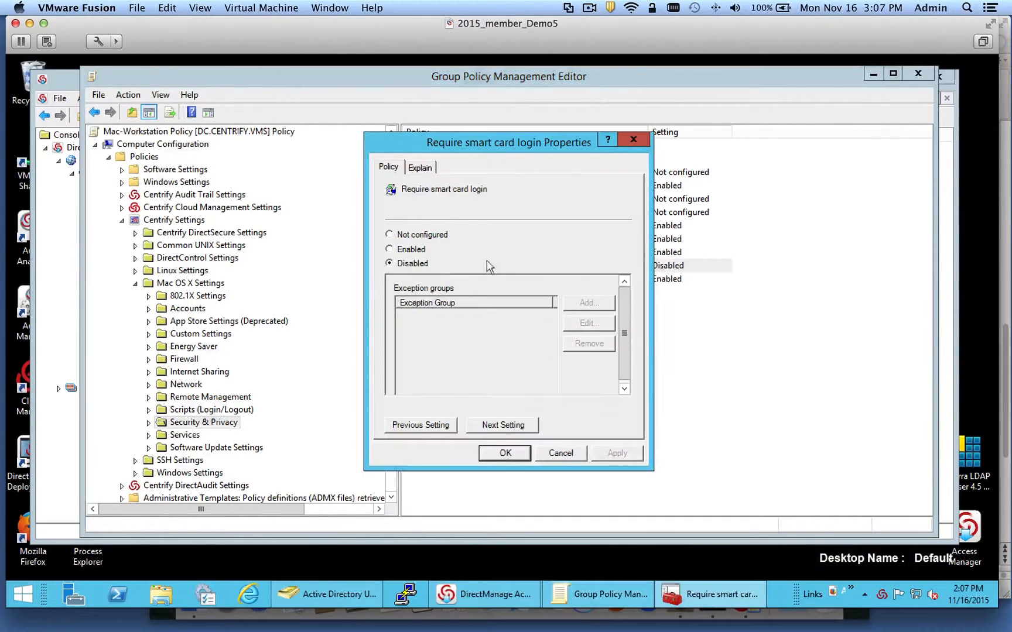
pyautogui.moveTo(447, 146); pyautogui.dragTo(572, 195)
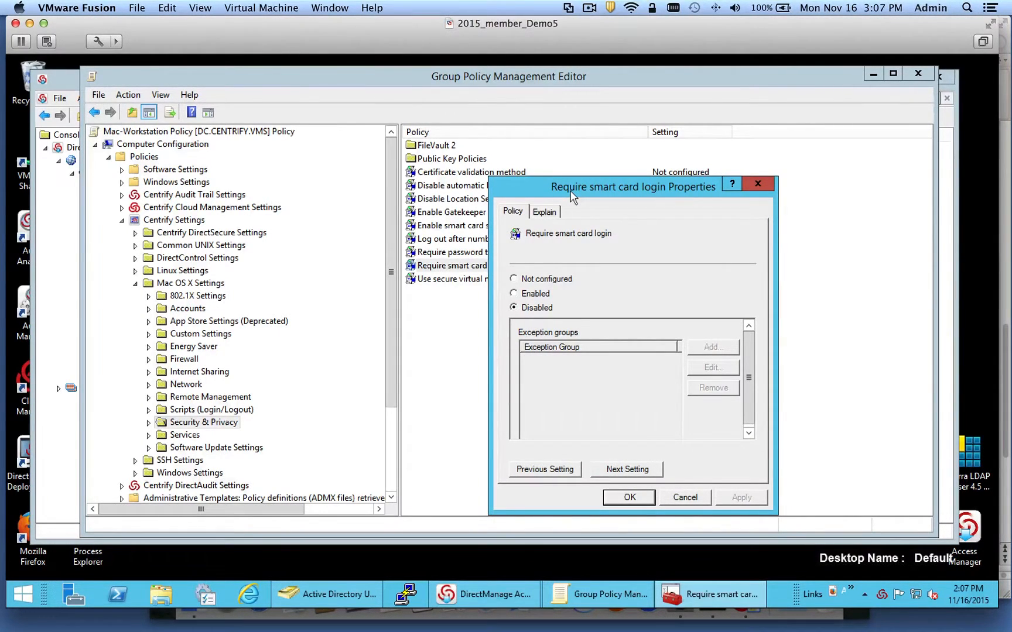
pyautogui.moveTo(571, 196); pyautogui.dragTo(670, 180)
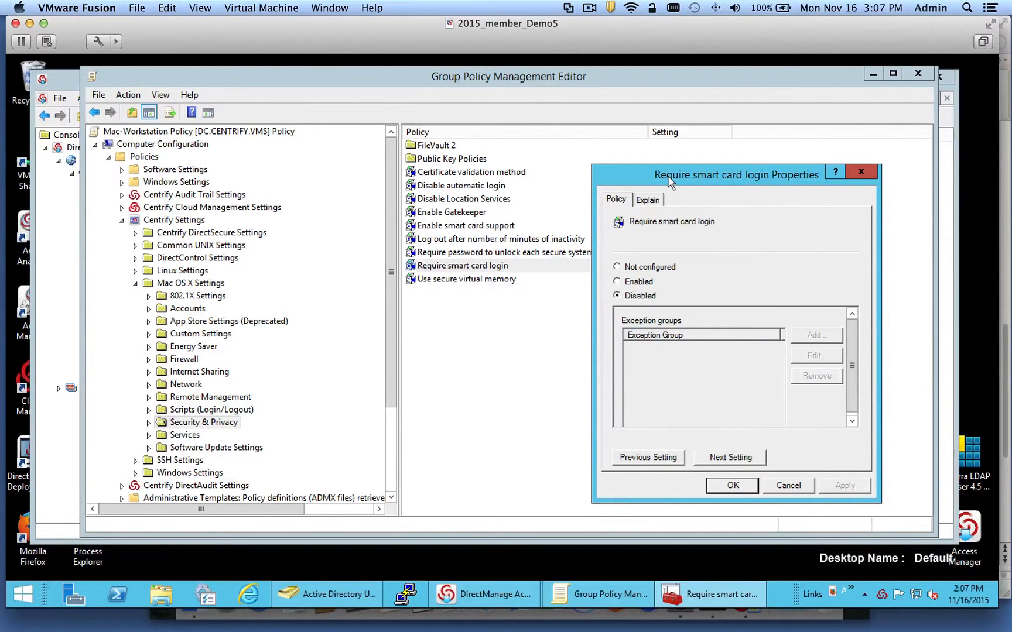
pyautogui.click(621, 280)
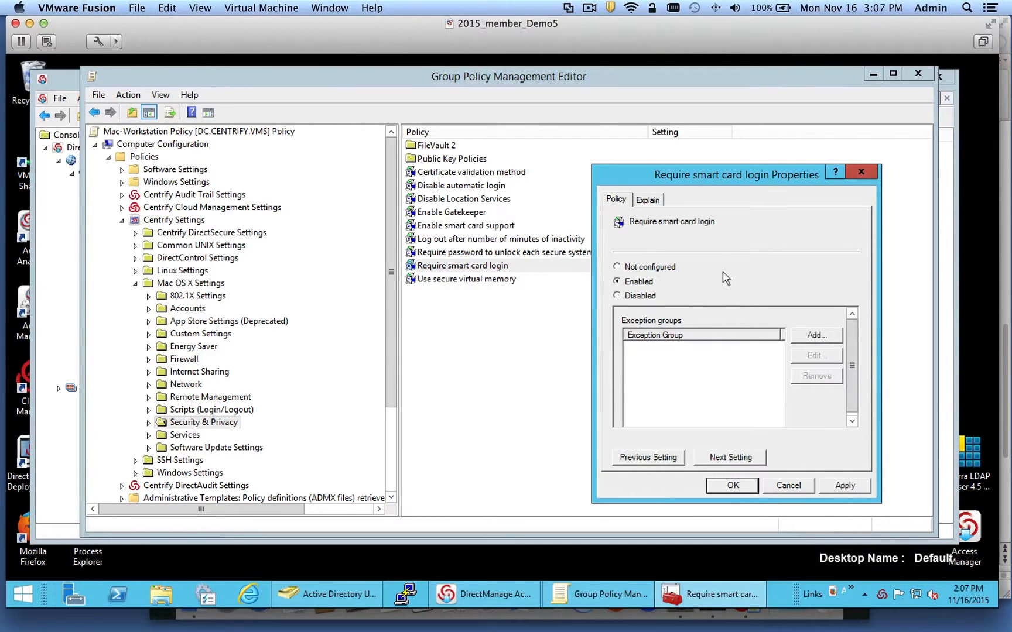
pyautogui.moveTo(697, 169); pyautogui.dragTo(619, 147)
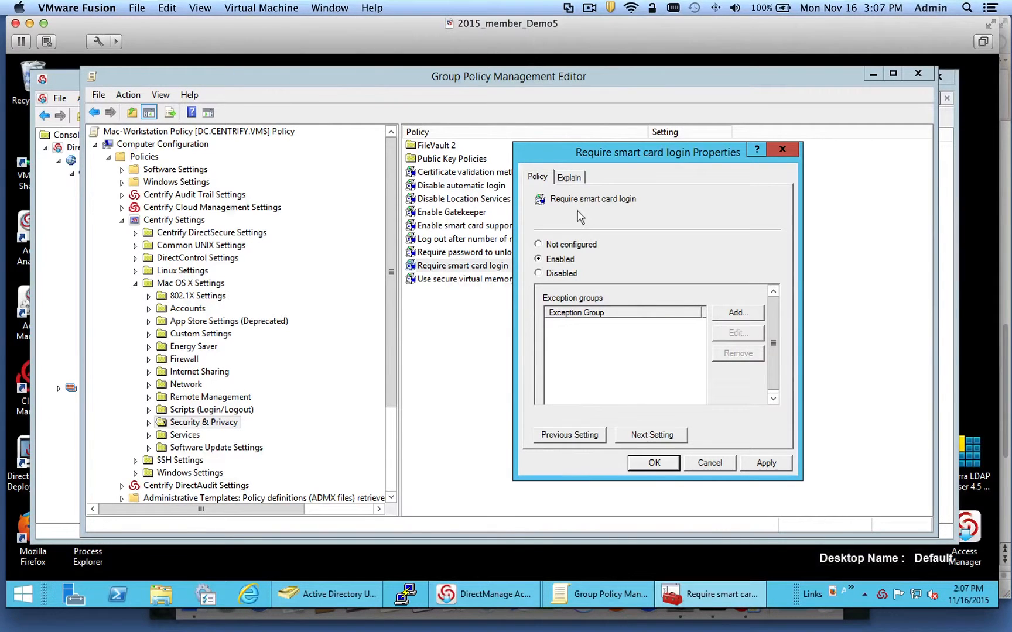
pyautogui.moveTo(631, 147); pyautogui.dragTo(653, 149)
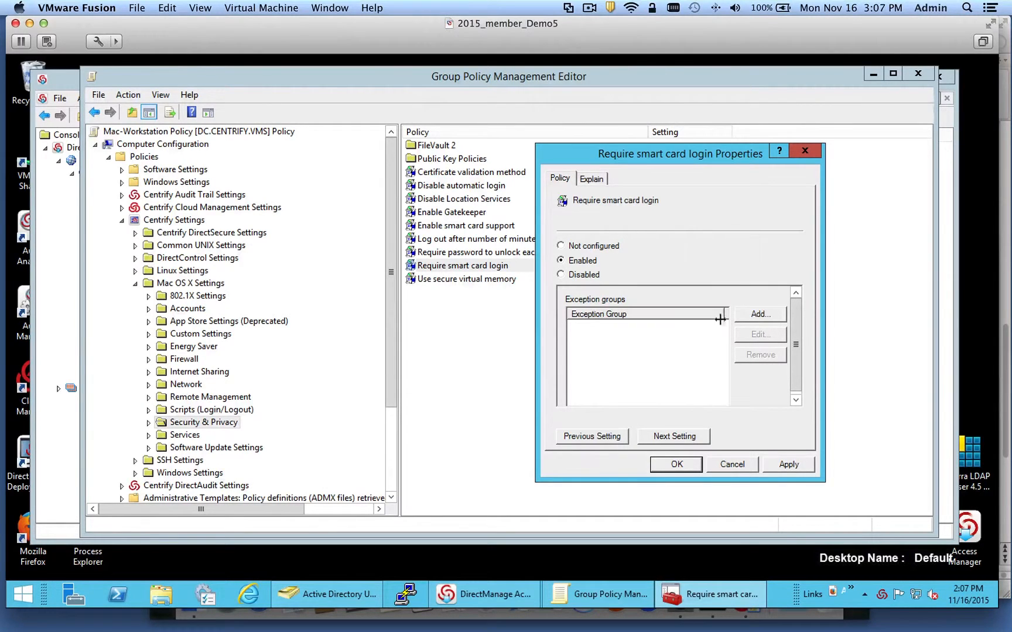
pyautogui.click(760, 315)
pyautogui.click(754, 316)
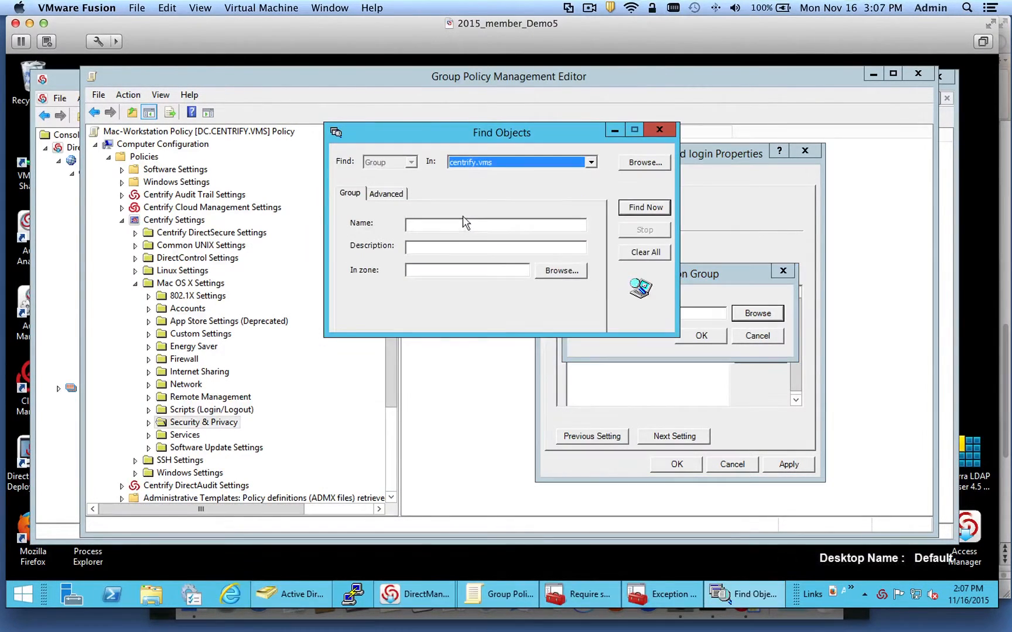
pyautogui.click(429, 224)
pyautogui.write('PIV')
pyautogui.press('Return')
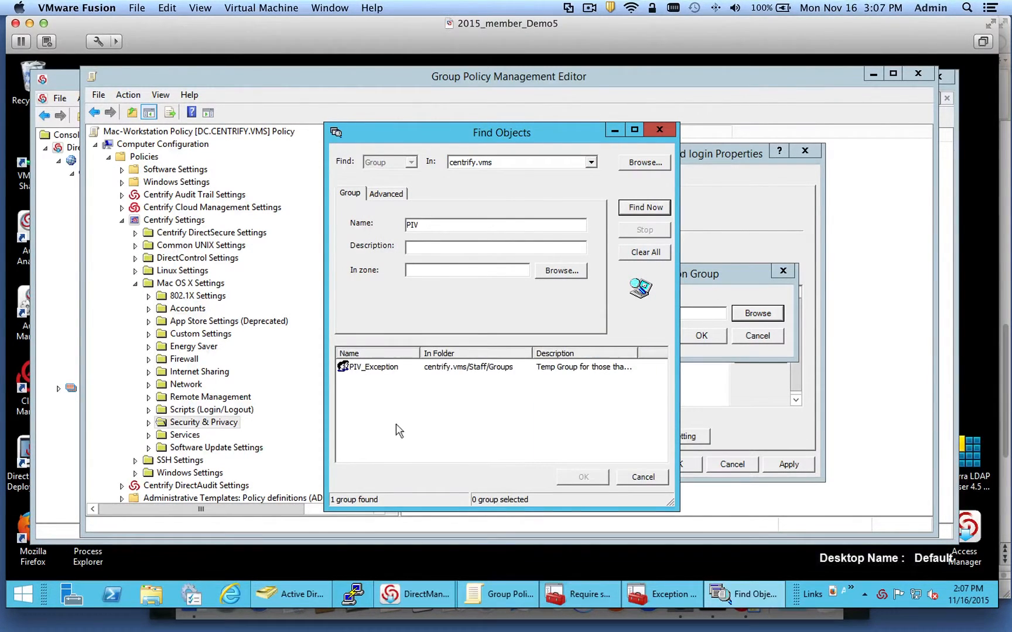
pyautogui.click(399, 368)
pyautogui.click(597, 479)
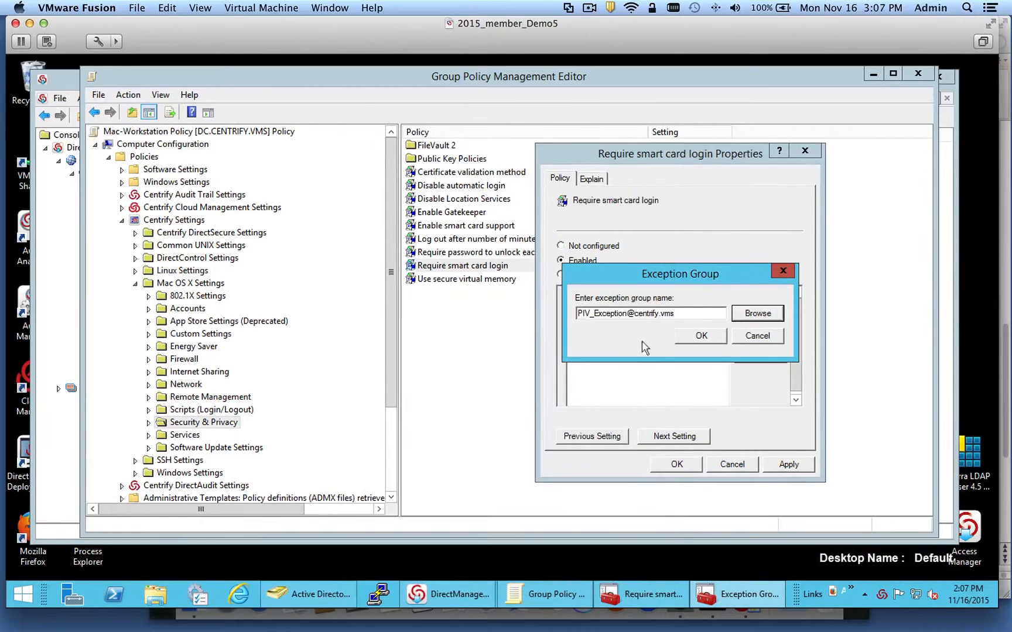
pyautogui.click(692, 337)
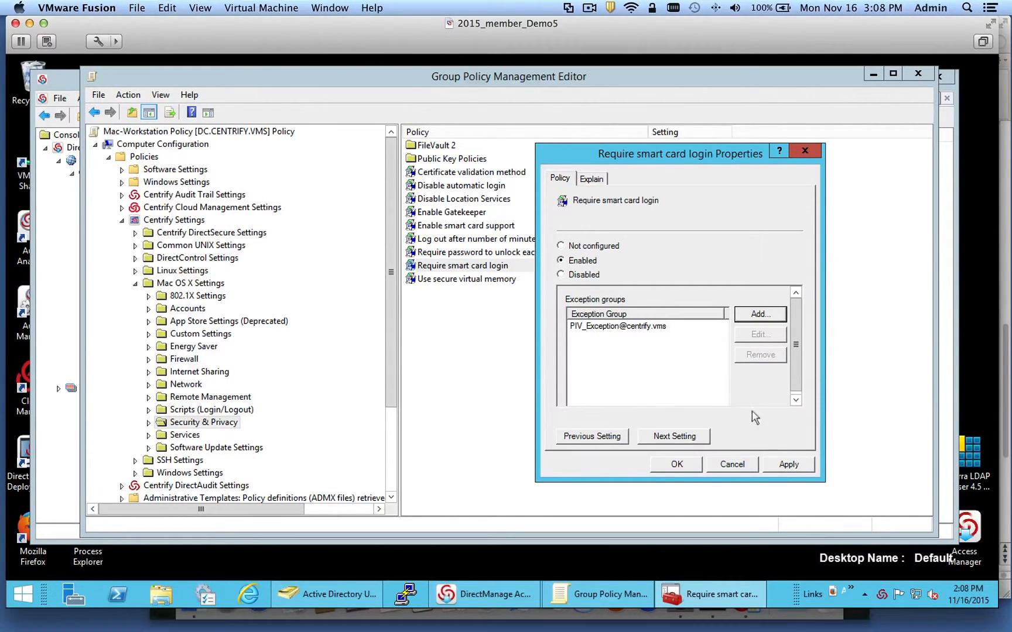
# - Close the Require smart card login properties and try switching to the 2015_engcen6_Demo5 VM
pyautogui.click(731, 466)
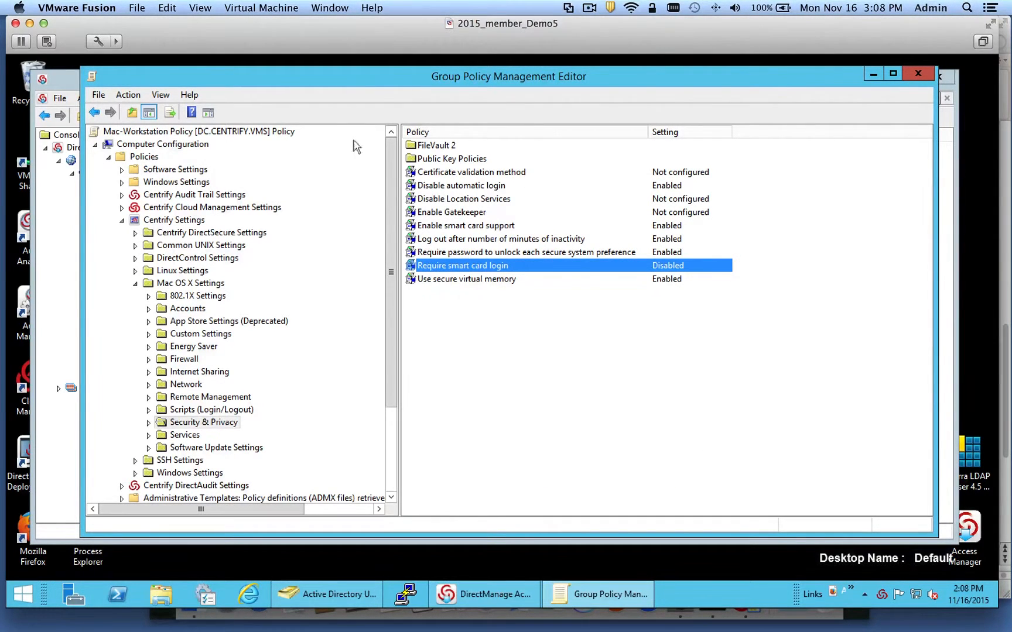
pyautogui.click(329, 8)
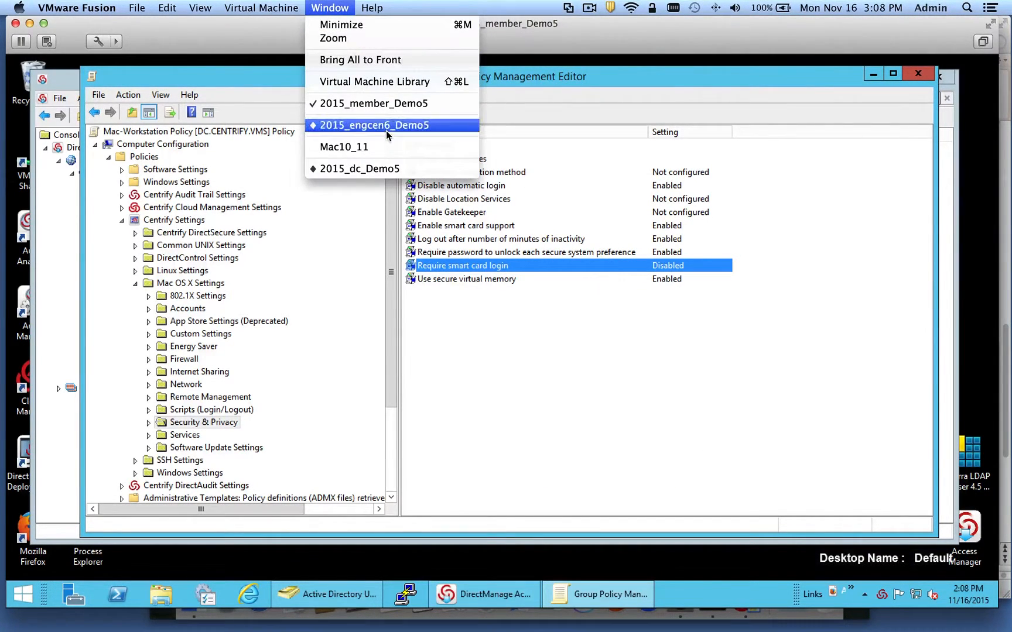
pyautogui.click(386, 131)
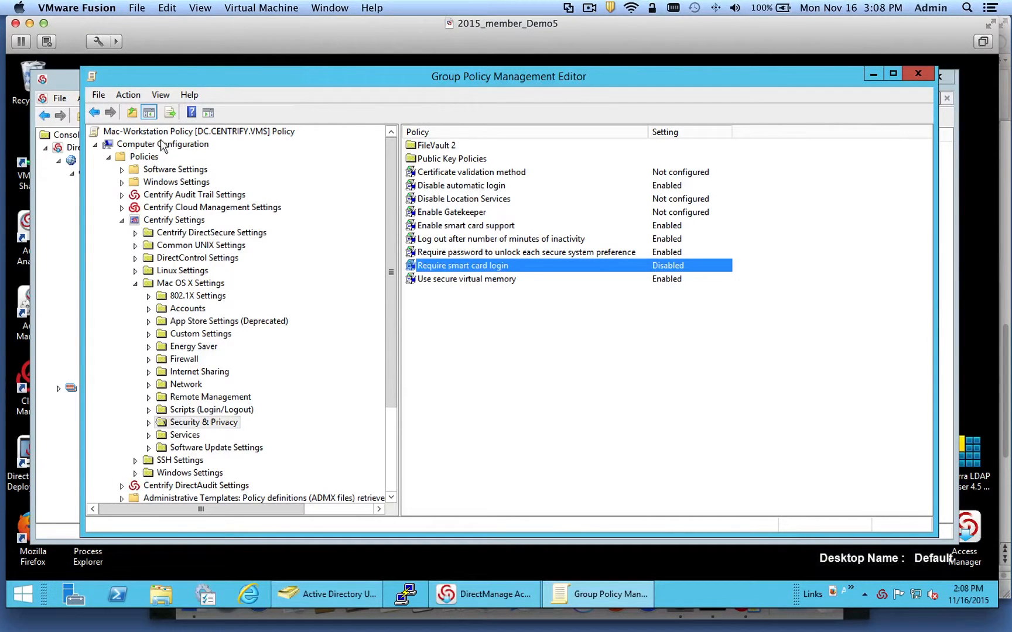
# - Shift the policy editor slightly right and bring Active Directory Users and Computers forward
pyautogui.moveTo(198, 78); pyautogui.dragTo(231, 81)
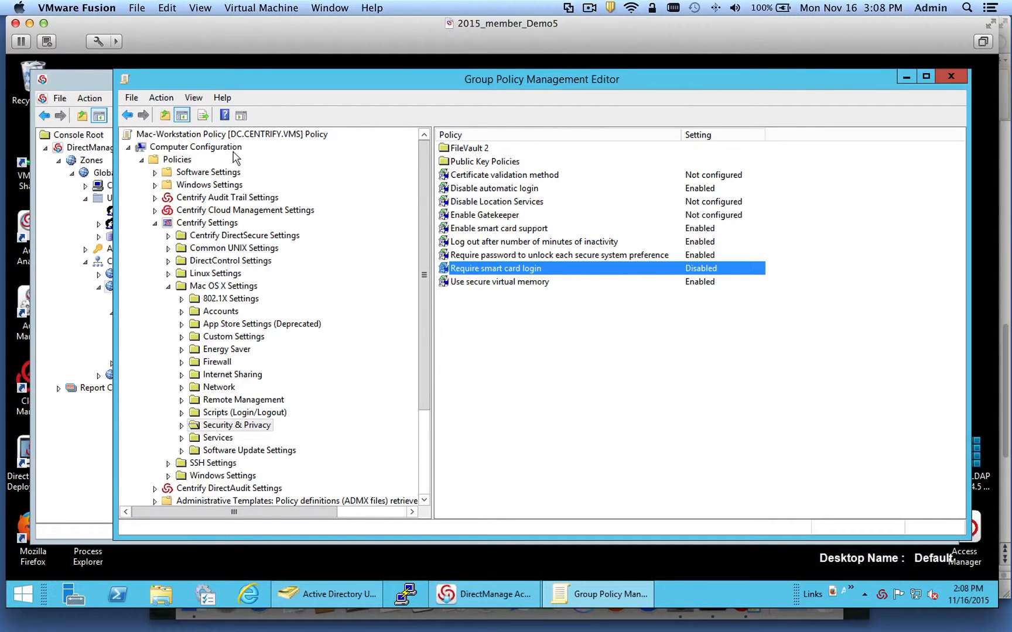
pyautogui.click(325, 605)
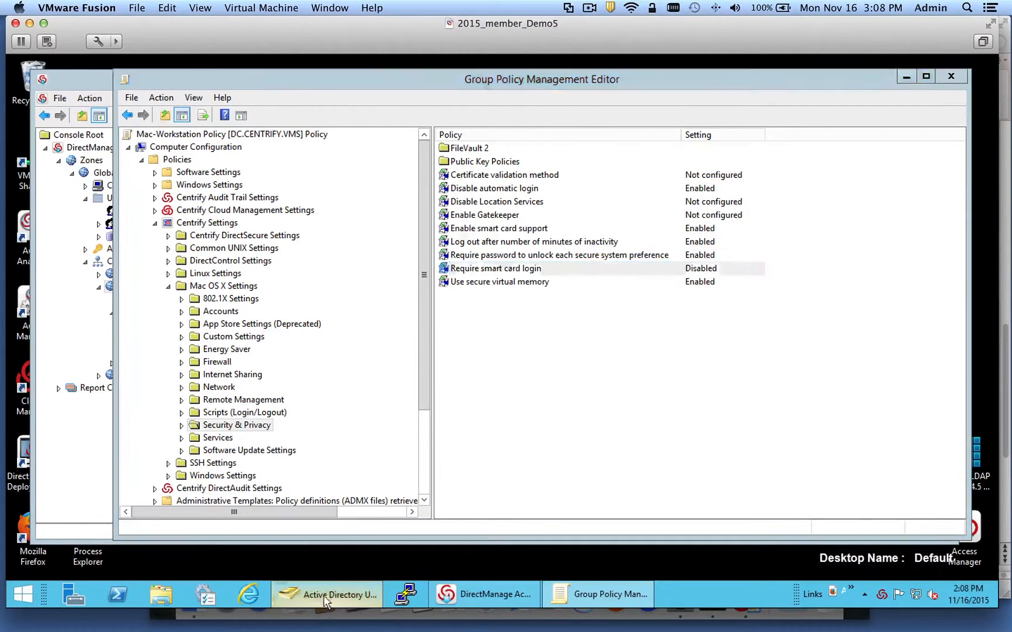
# - Browse the centrify.vms containers, checking Mac-Workstations and Computers for the newly joined Mac
pyautogui.moveTo(344, 214); pyautogui.dragTo(343, 132)
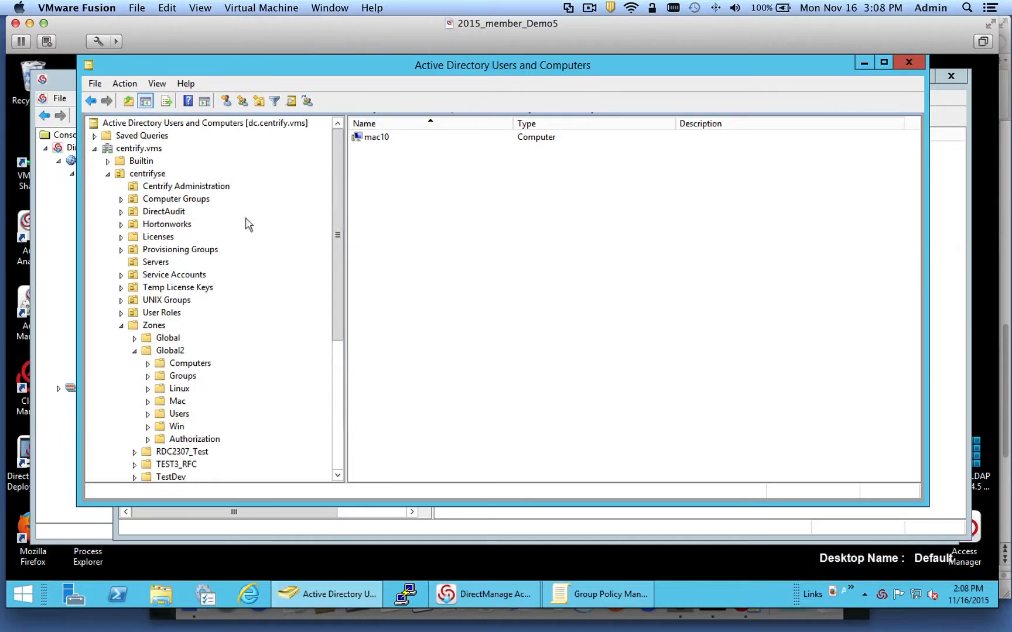
pyautogui.click(147, 174)
pyautogui.click(108, 174)
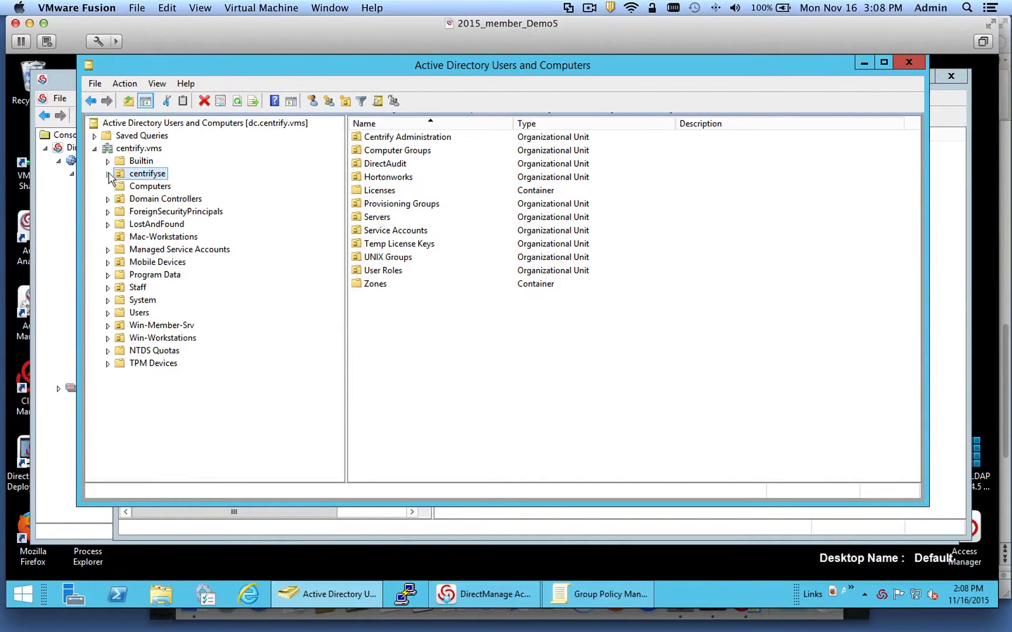
pyautogui.click(145, 237)
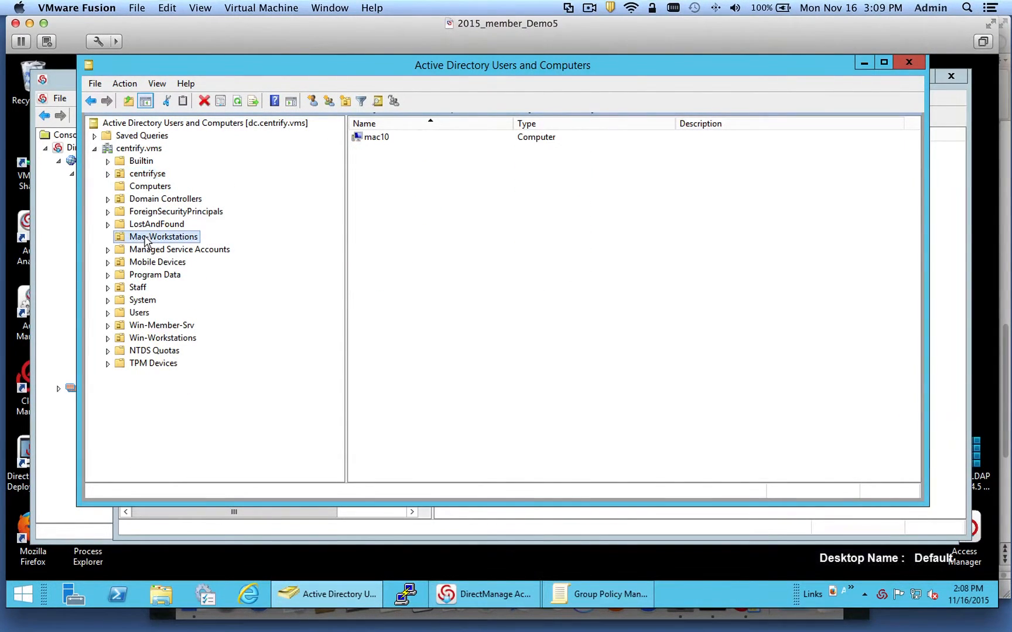
pyautogui.click(146, 189)
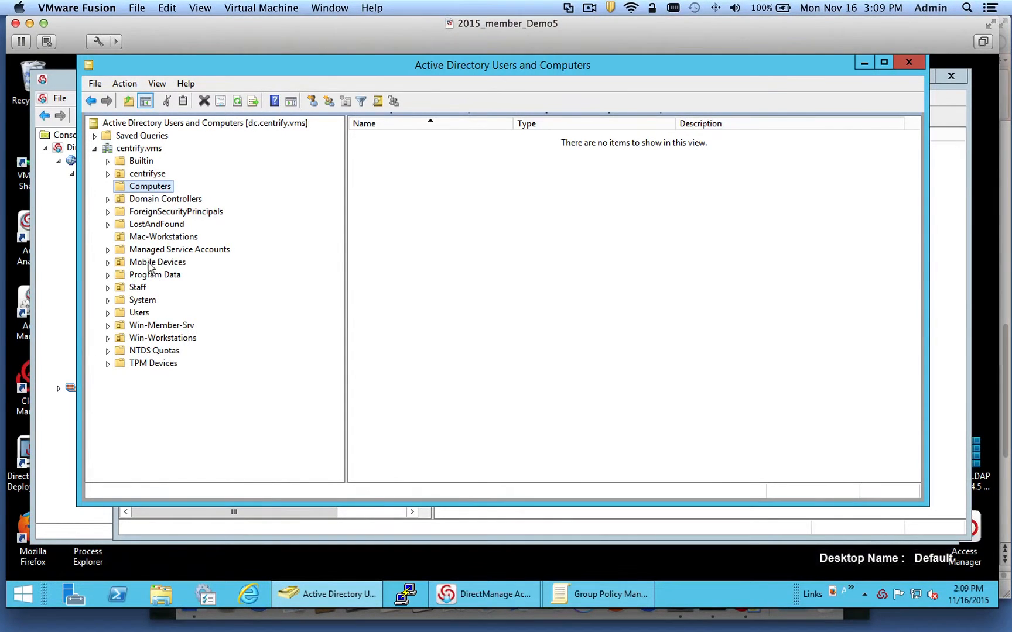
pyautogui.click(145, 240)
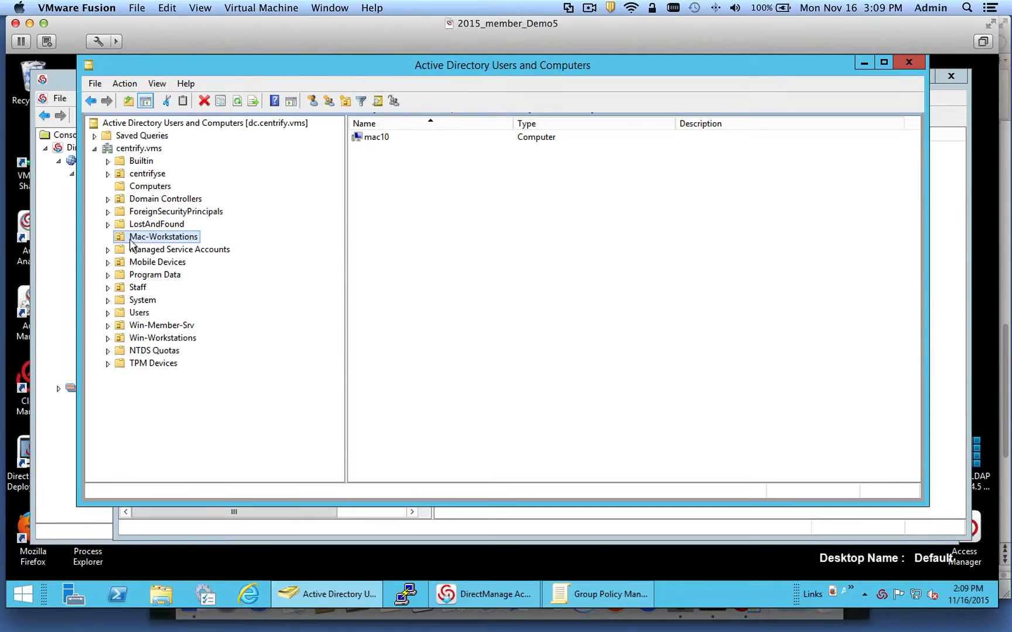
pyautogui.click(141, 152)
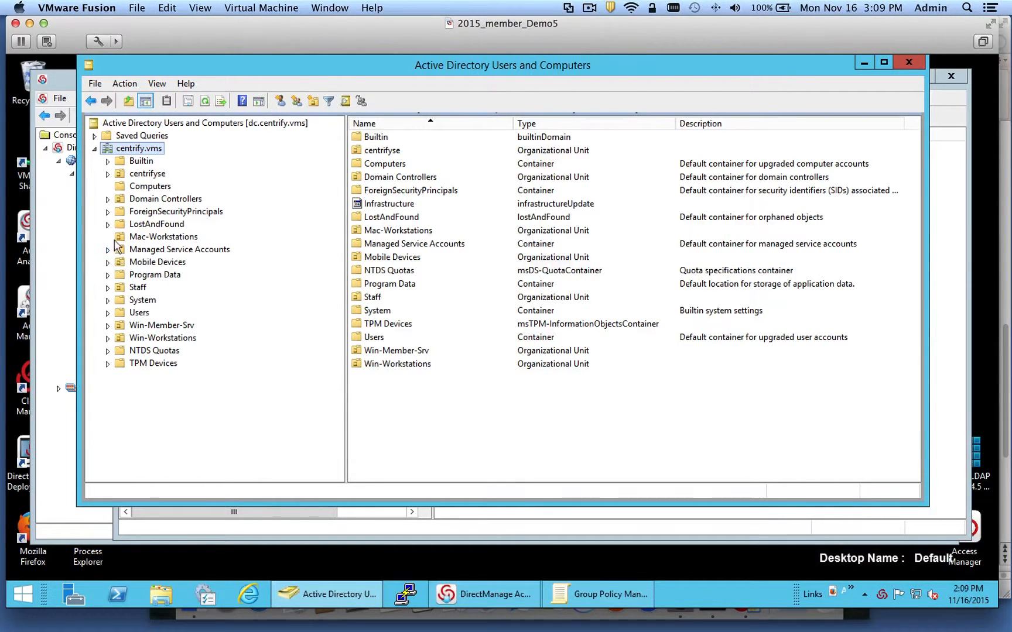
# - Refresh the Mac-Workstations OU and select the newly listed macelcap computer
pyautogui.rightClick(146, 241)
pyautogui.click(202, 376)
pyautogui.click(376, 151)
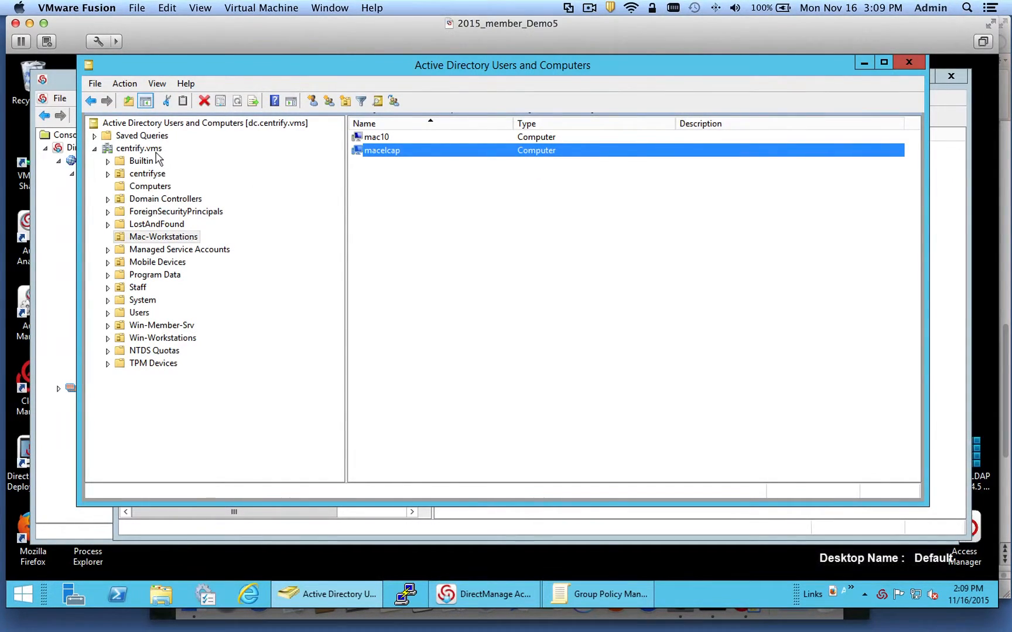
pyautogui.click(328, 7)
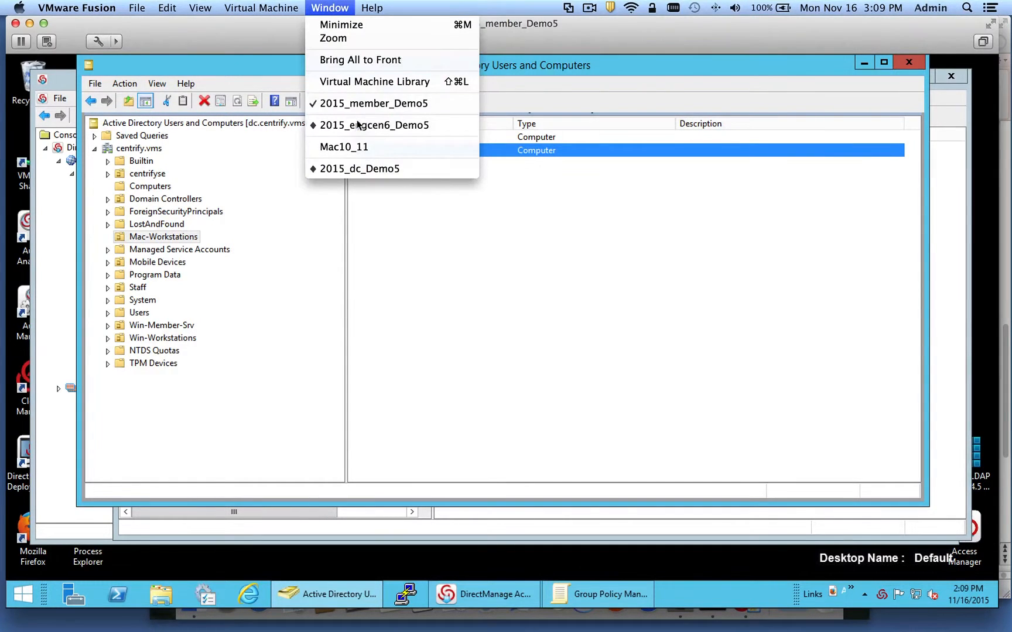
# - On the Mac10_11 VM, launch Keychain Access via a Spotlight search for 'key', then close its login keychain window
pyautogui.click(351, 147)
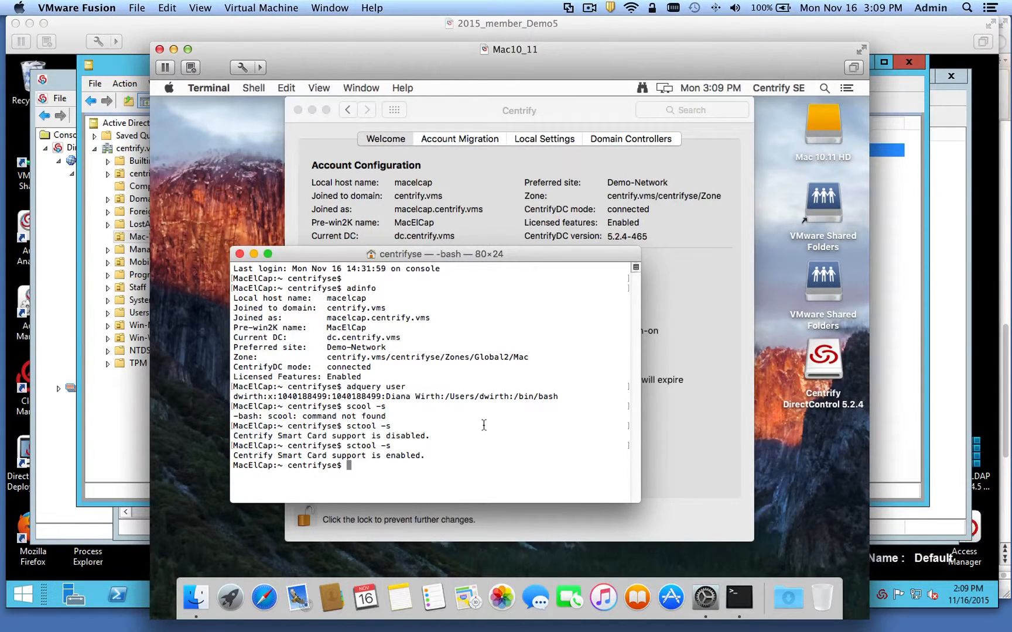
pyautogui.click(823, 89)
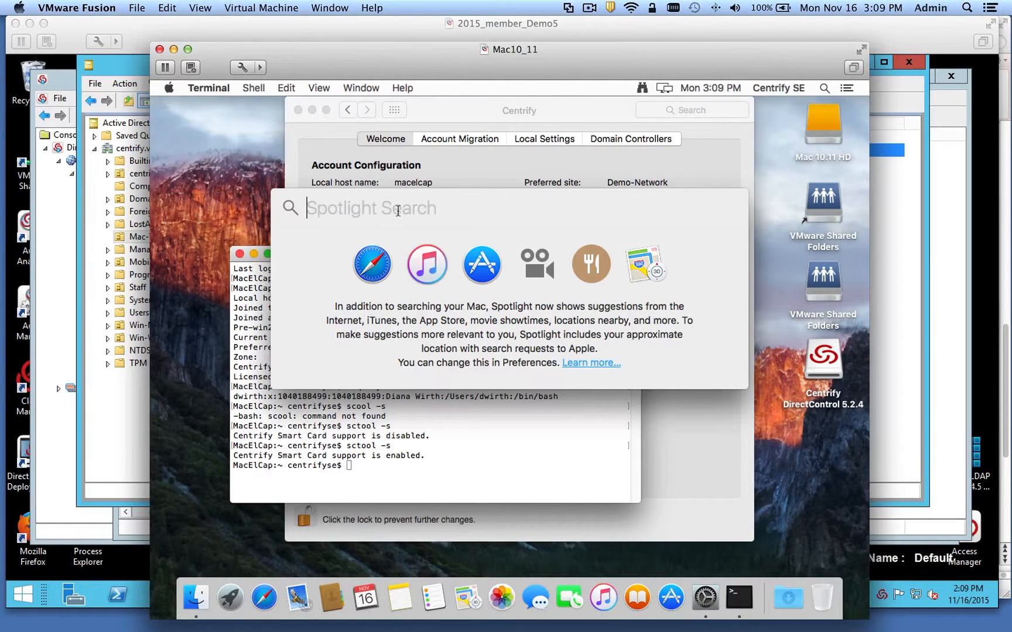
pyautogui.write('key')
pyautogui.press('Return')
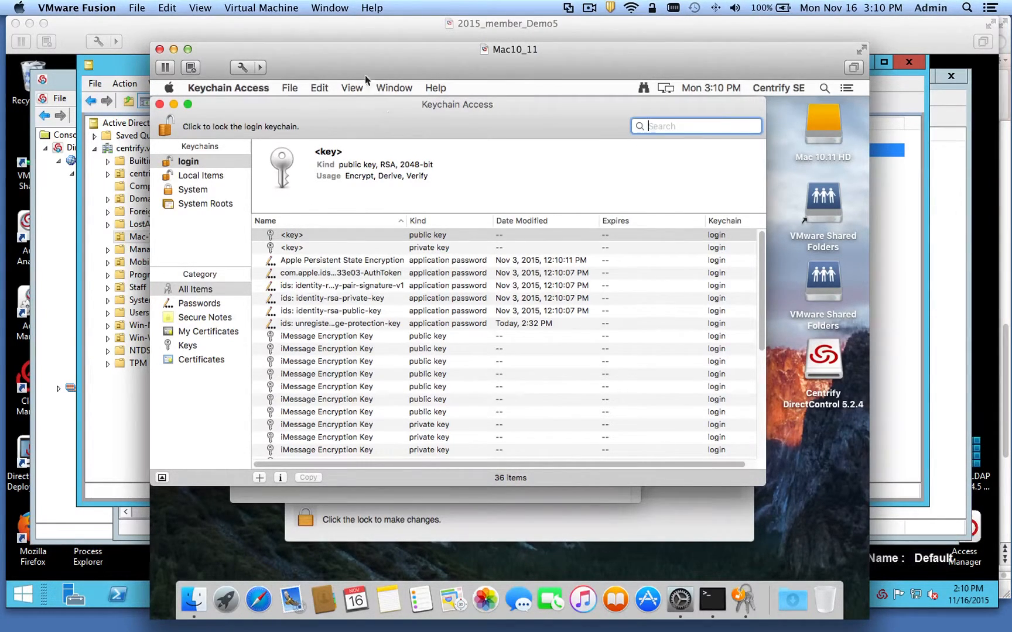
pyautogui.moveTo(346, 52)
pyautogui.mouseDown()
pyautogui.moveTo(398, 66)
pyautogui.moveTo(336, 51)
pyautogui.mouseUp()
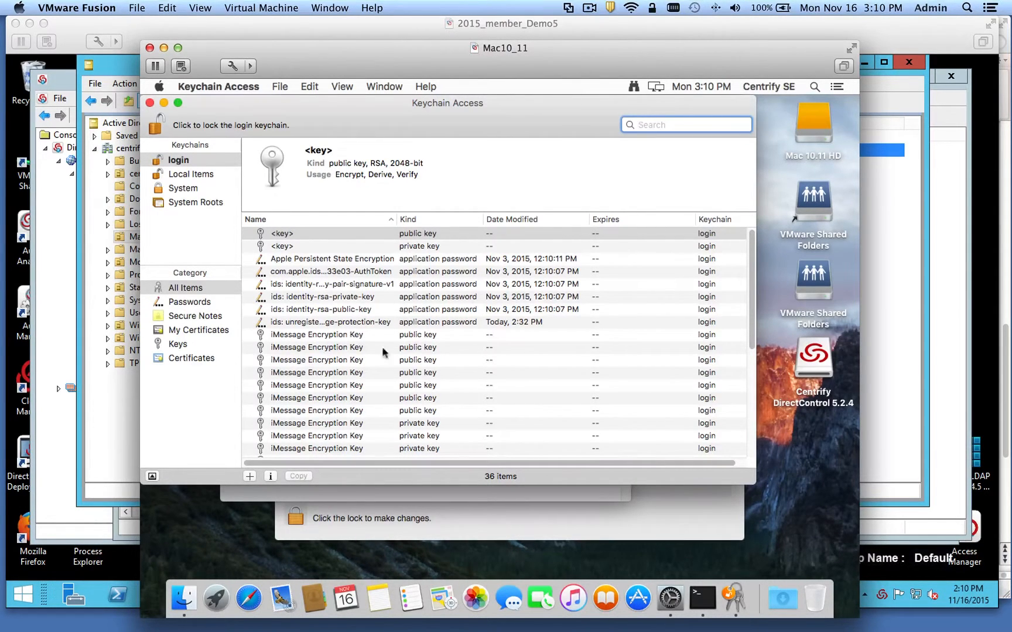
pyautogui.click(150, 103)
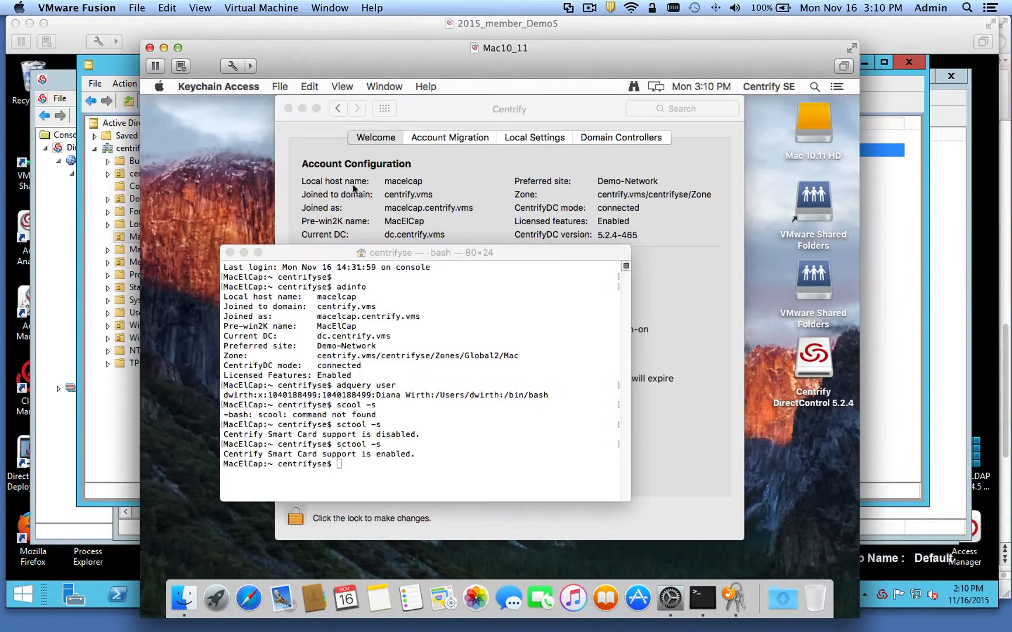
# - Close the DirectControl and Terminal windows and browse Finder to Mac 10.11 HD > Library > Application Support > Centrify
pyautogui.click(289, 105)
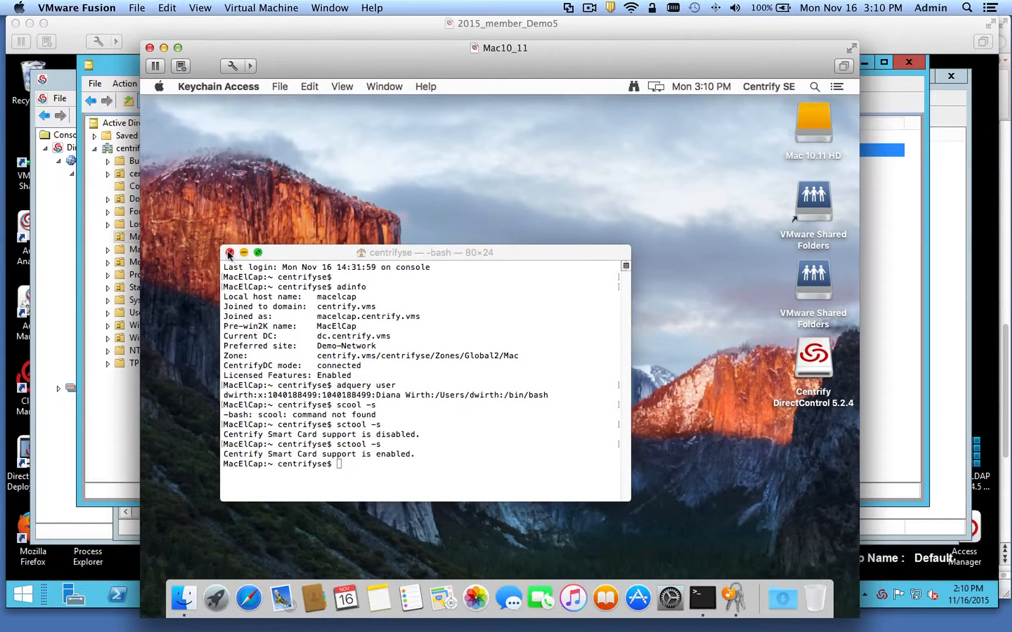
pyautogui.click(230, 252)
pyautogui.click(393, 299)
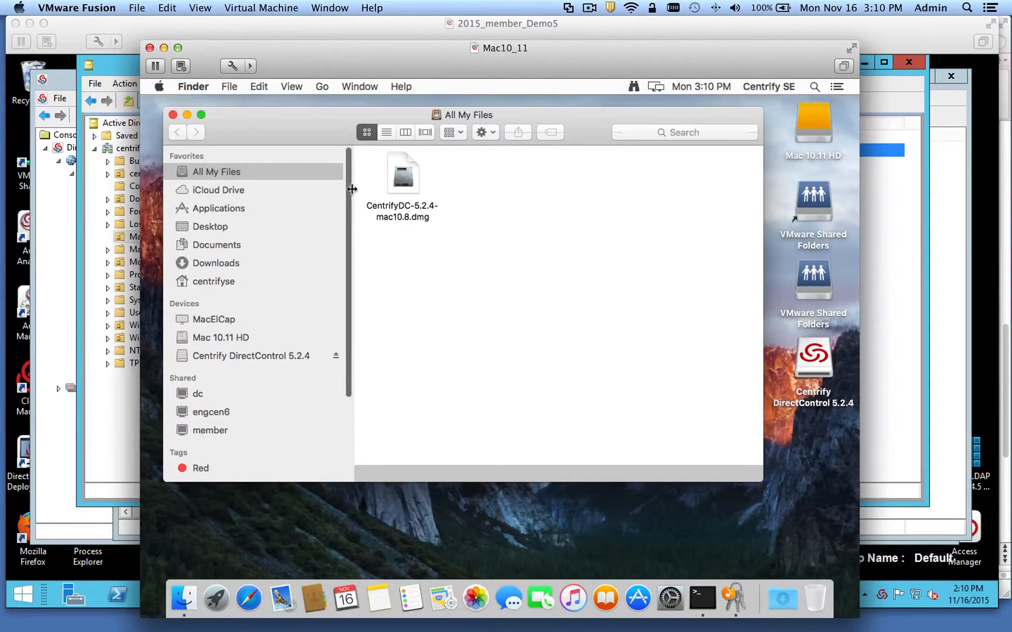
pyautogui.click(214, 338)
pyautogui.doubleClick(598, 183)
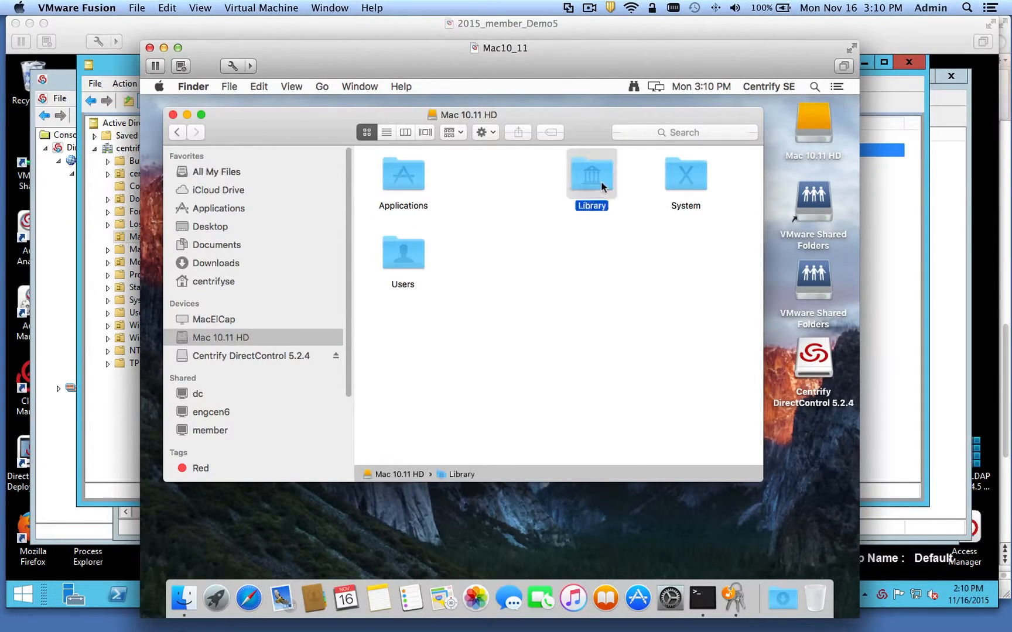
pyautogui.doubleClick(402, 188)
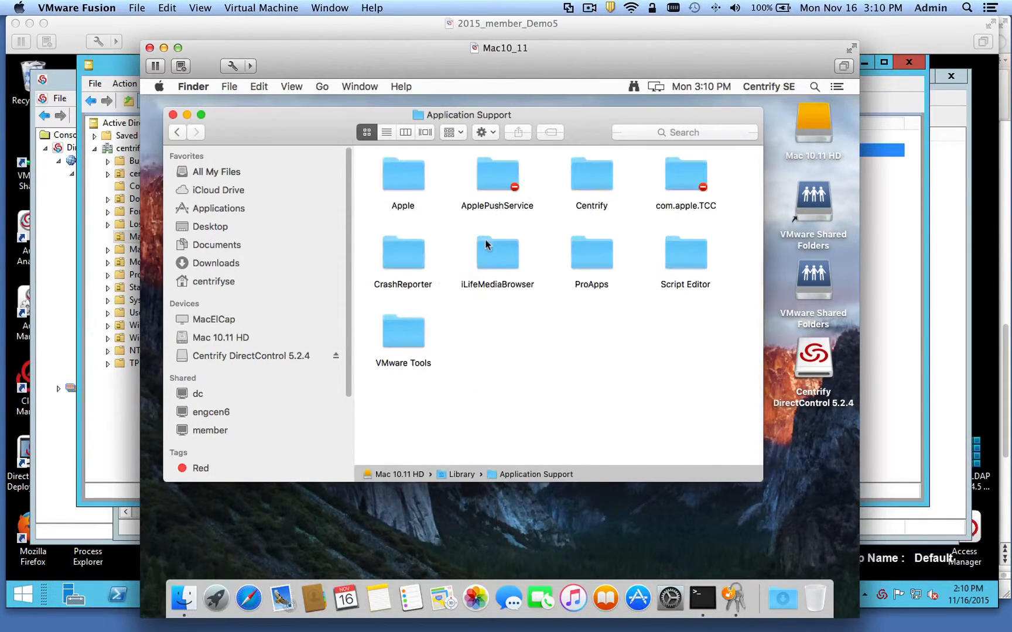
pyautogui.doubleClick(588, 187)
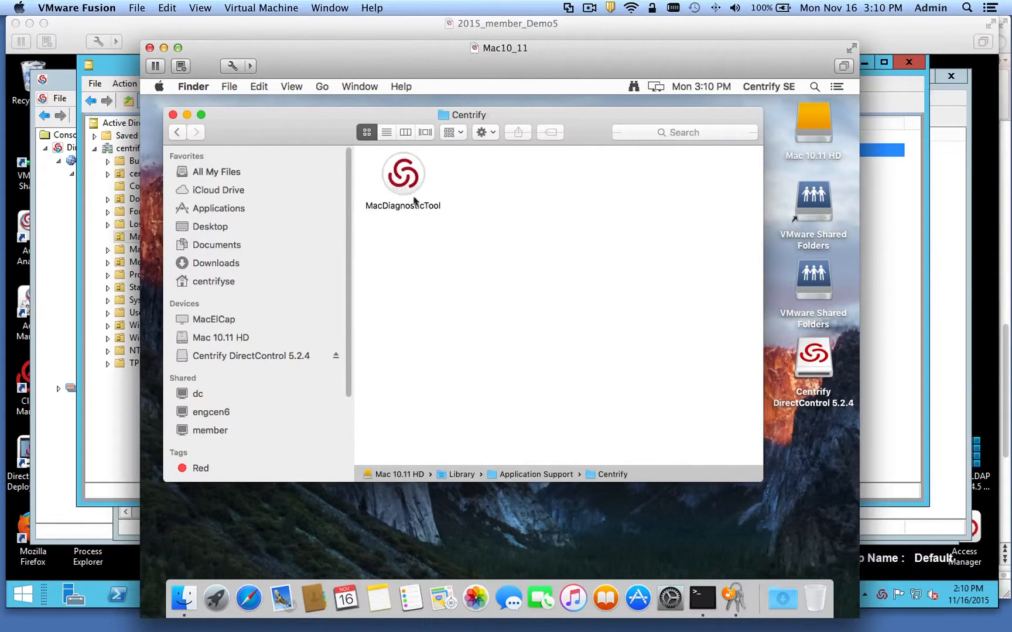
# - Launch MacDiagnosticTool from the Centrify folder
pyautogui.moveTo(342, 119); pyautogui.dragTo(474, 153)
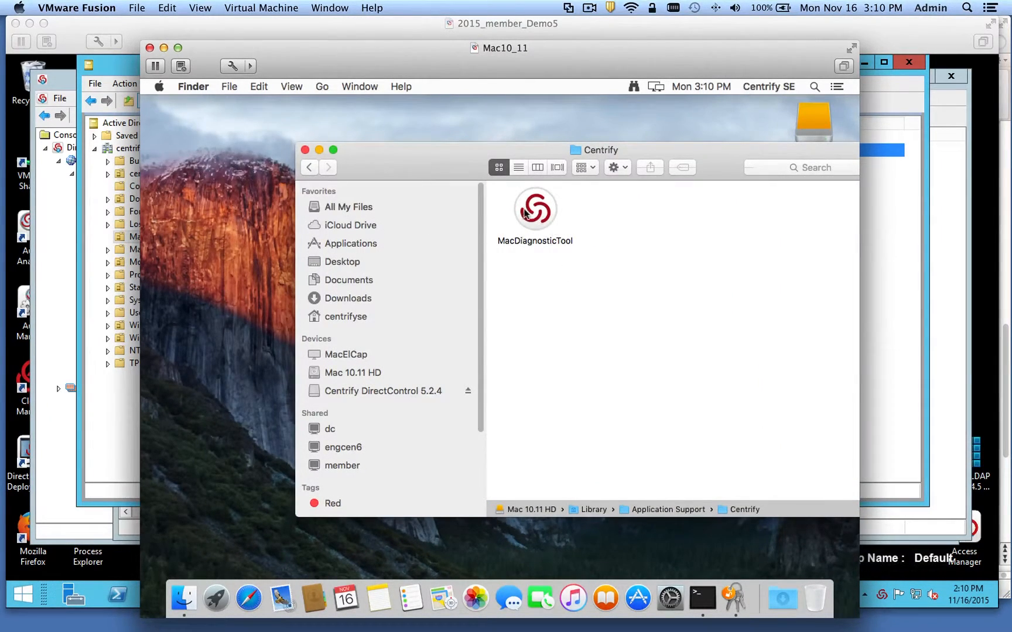
pyautogui.click(526, 214)
pyautogui.doubleClick(526, 212)
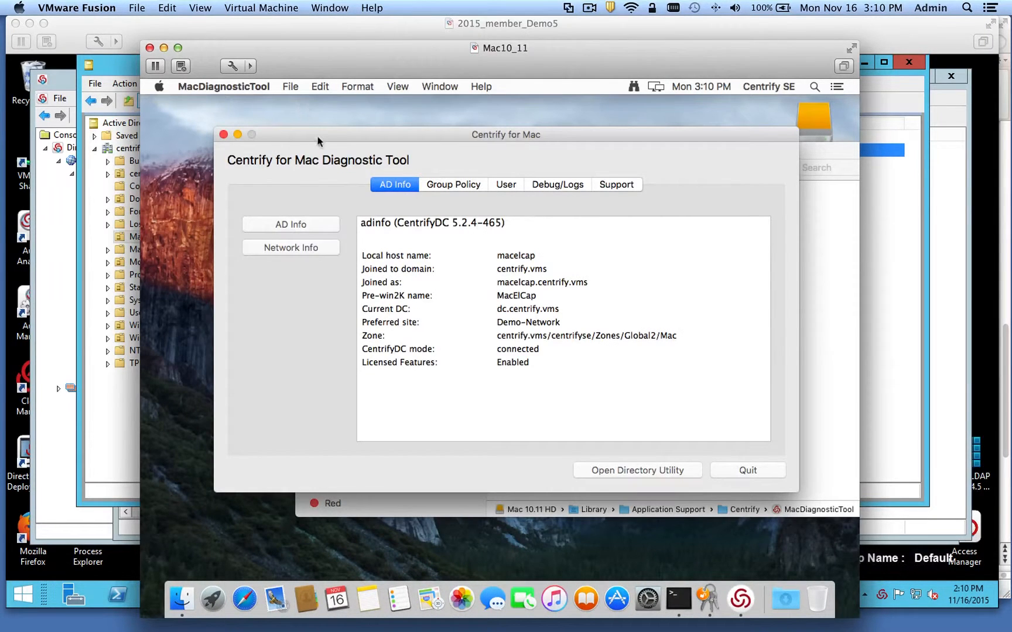
# - Display the applied machine policy settings under Group Policy > Machine Policy
pyautogui.moveTo(317, 139); pyautogui.dragTo(289, 121)
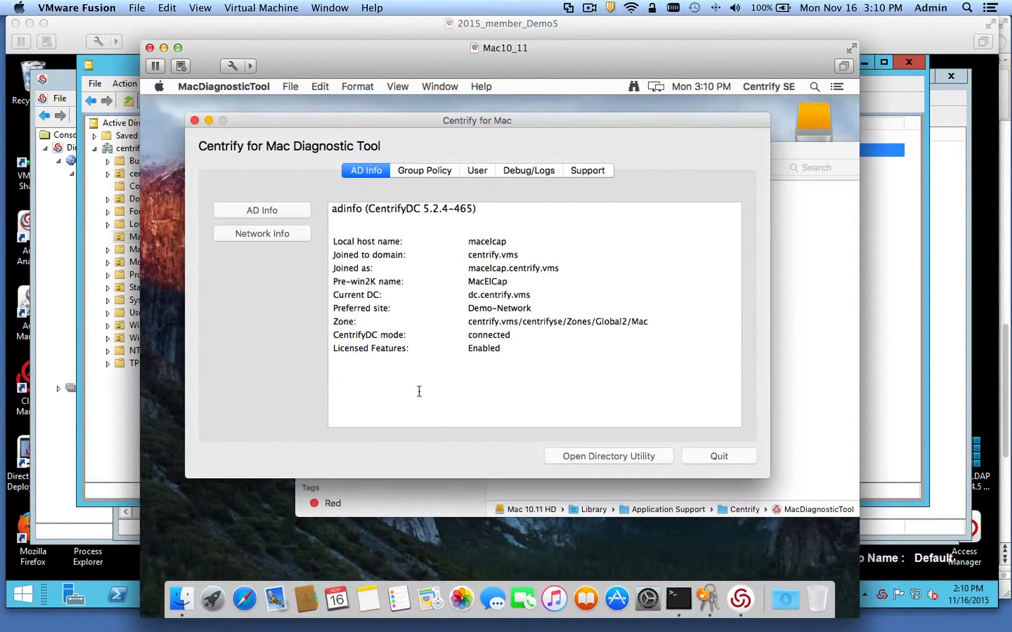
pyautogui.click(421, 169)
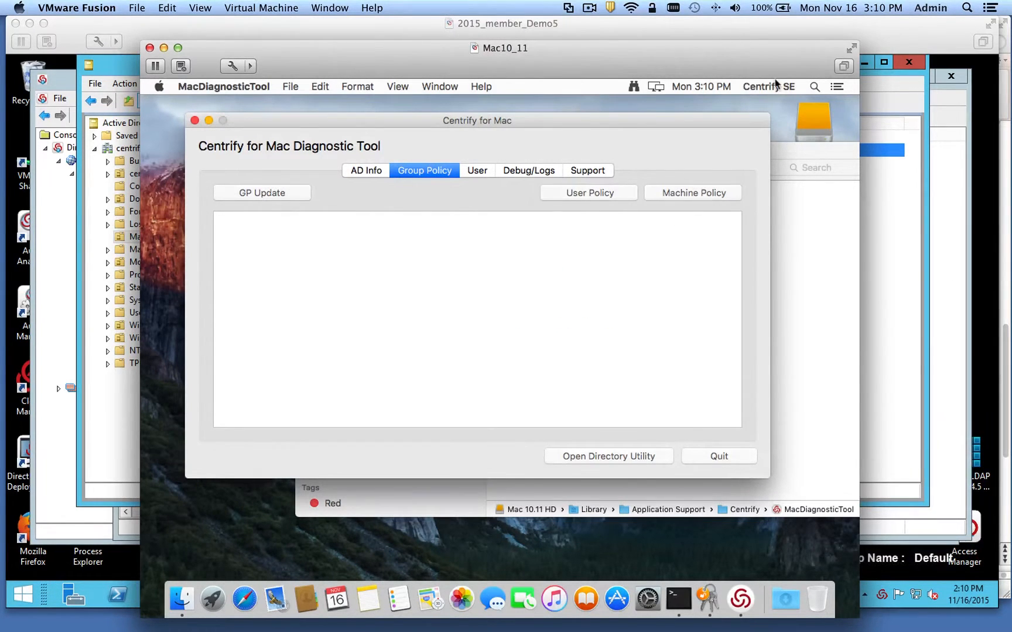
pyautogui.click(687, 193)
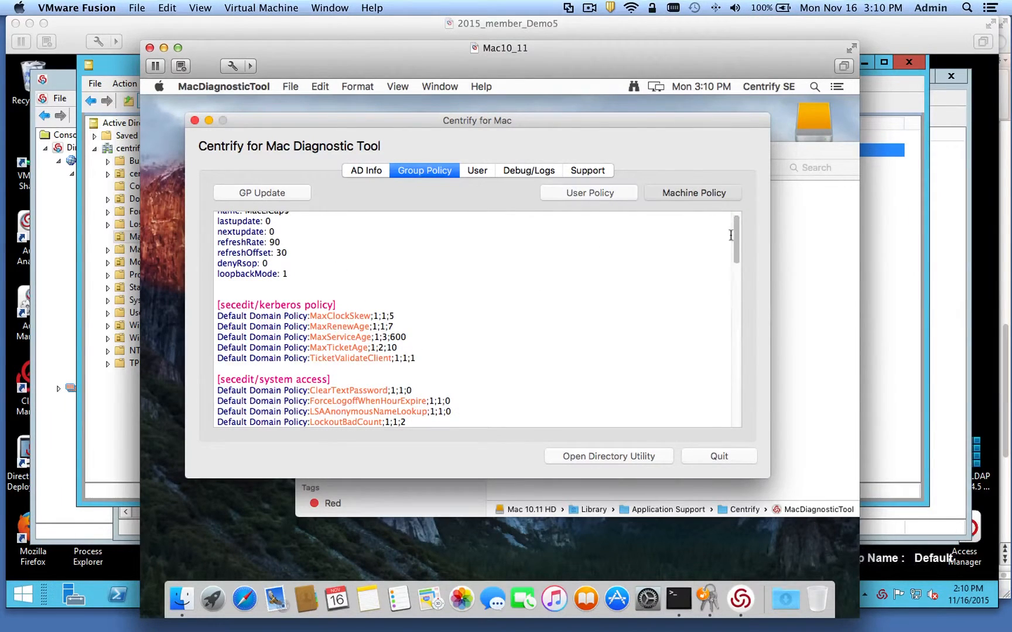
pyautogui.moveTo(737, 246)
pyautogui.mouseDown()
pyautogui.moveTo(732, 309)
pyautogui.moveTo(733, 263)
pyautogui.mouseUp()
# - Review the User, Debug/Logs and Support tabs, ending on Debug/Logs
pyautogui.click(477, 171)
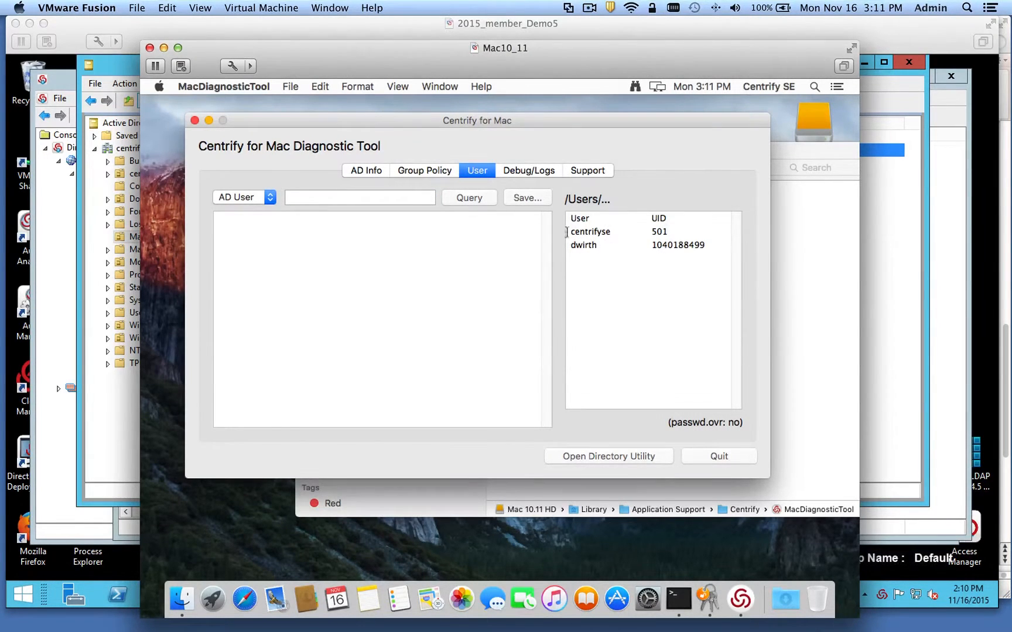
pyautogui.click(529, 171)
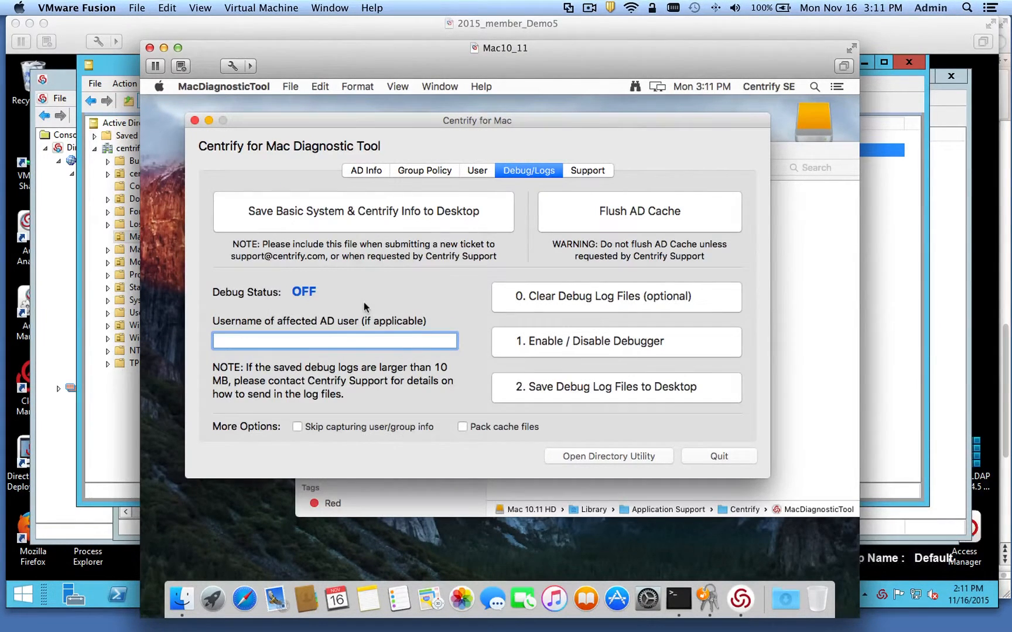
pyautogui.click(587, 170)
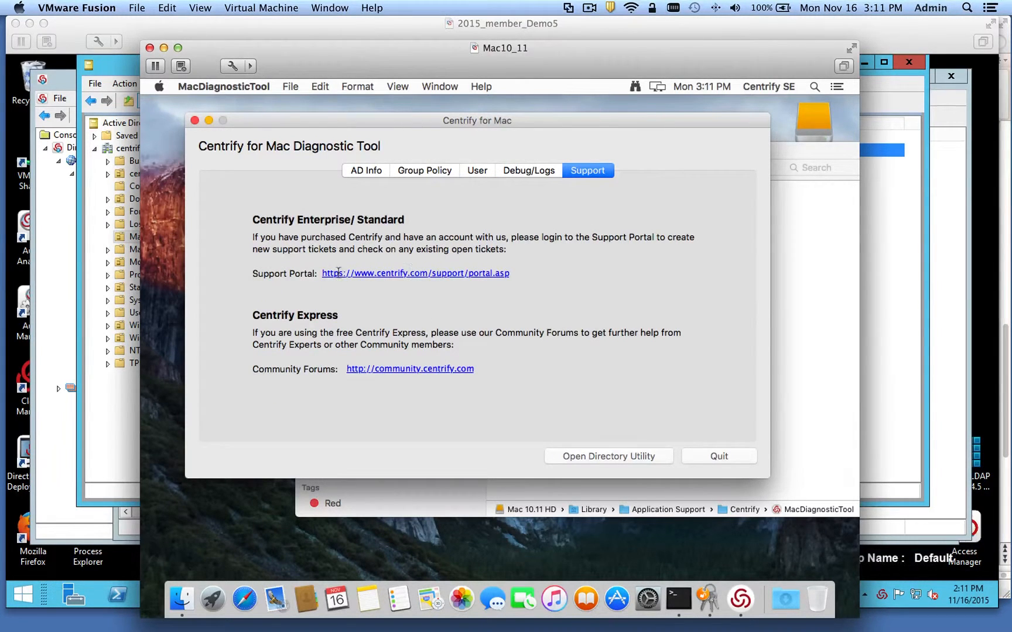
pyautogui.click(529, 172)
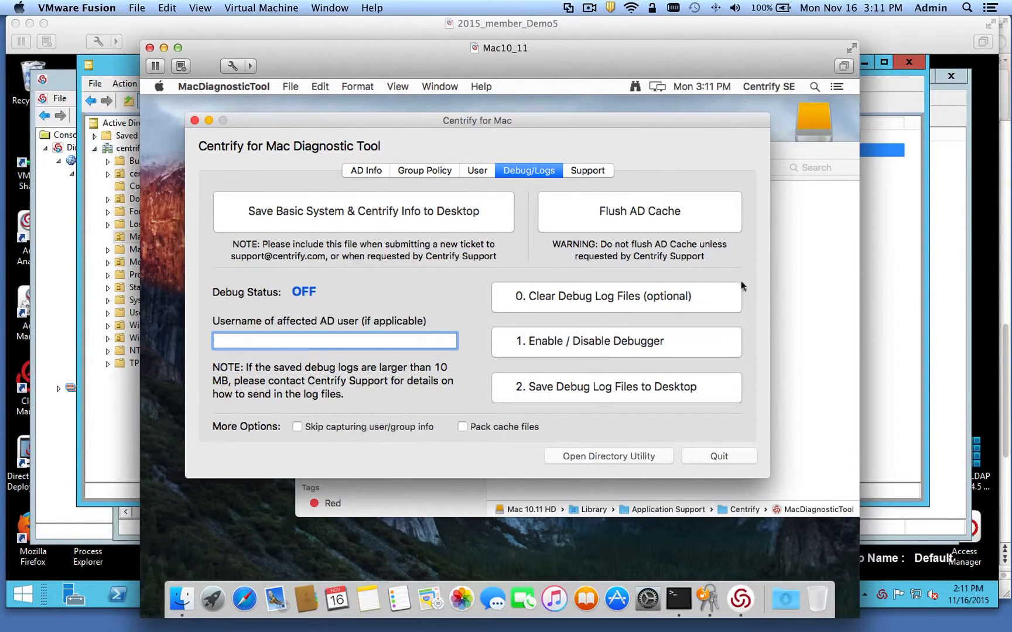
# - Flush the AD cache, confirming and authorising with the administrator password, then bring up Terminal
pyautogui.click(616, 216)
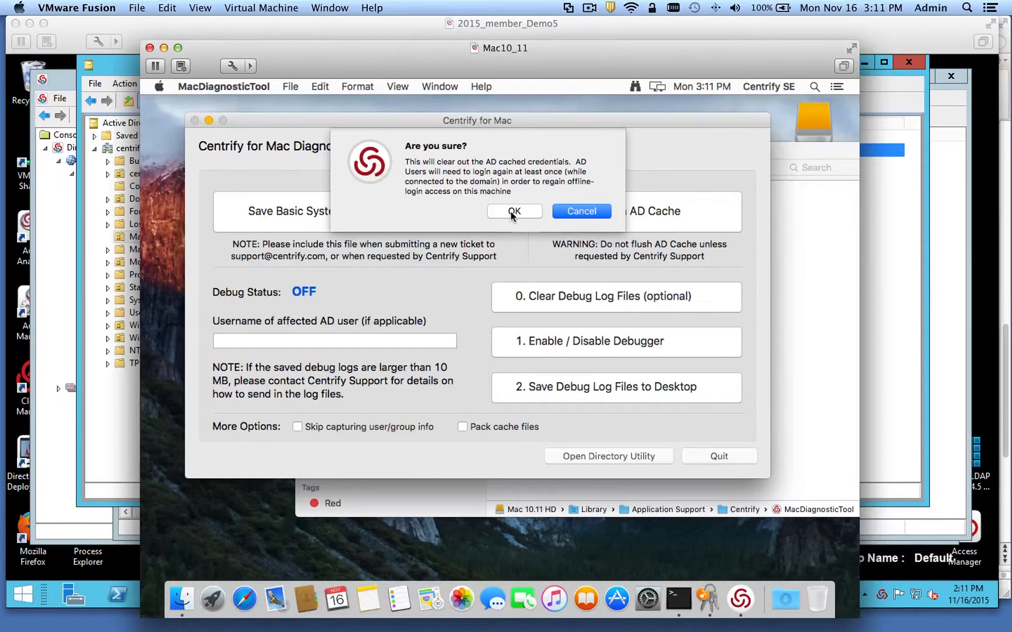
pyautogui.click(517, 210)
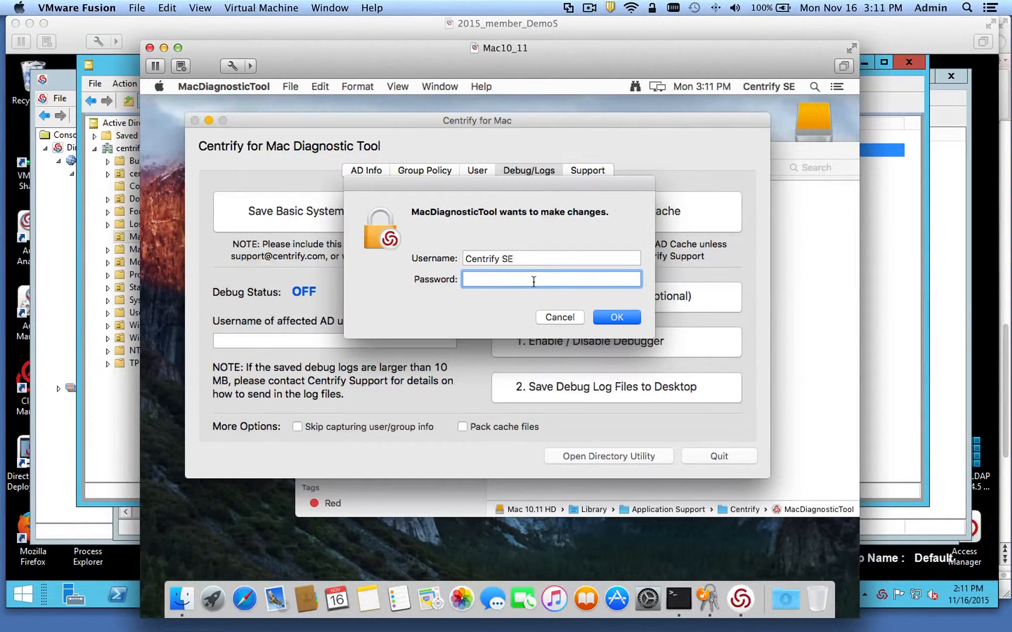
pyautogui.write('•••••••••')
pyautogui.press('Return')
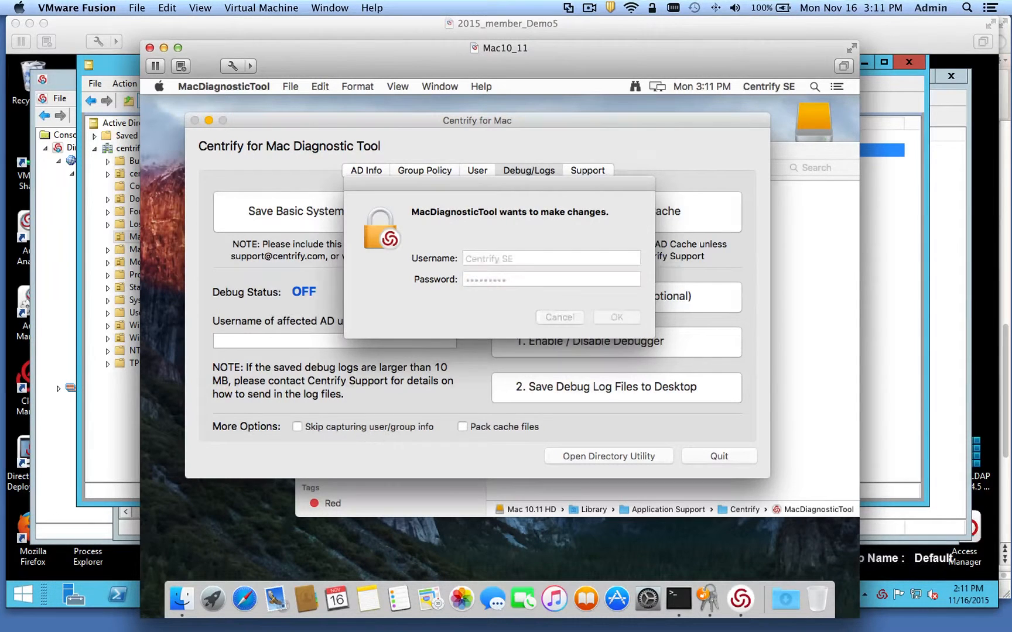
pyautogui.click(682, 600)
# - Run adflush, then sudo adflush with the password to clear DNS, authorization and GC/DC caches
pyautogui.write('adflush')
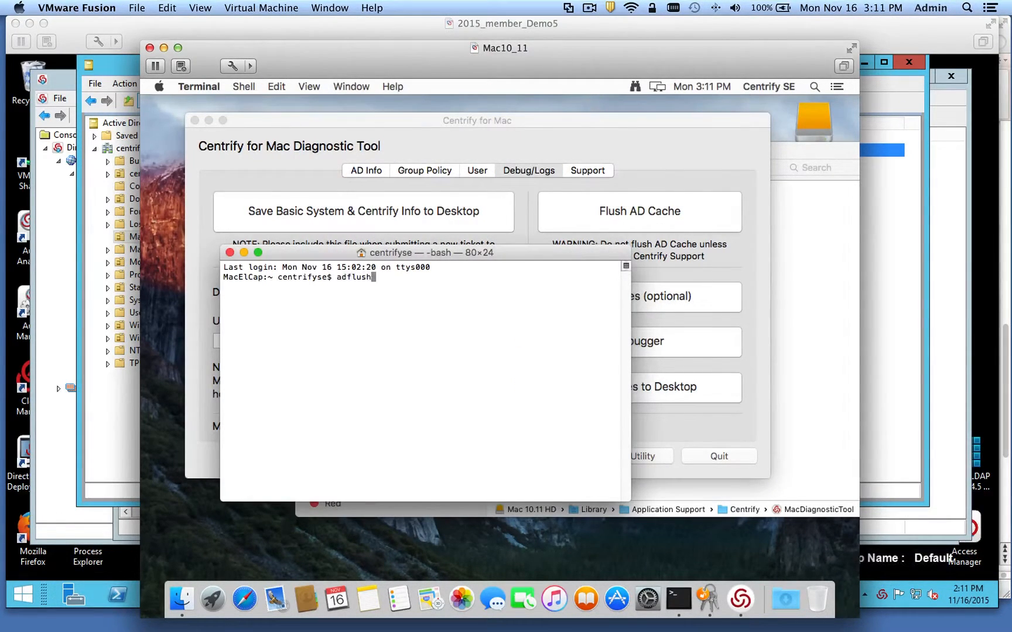
pyautogui.press('Return')
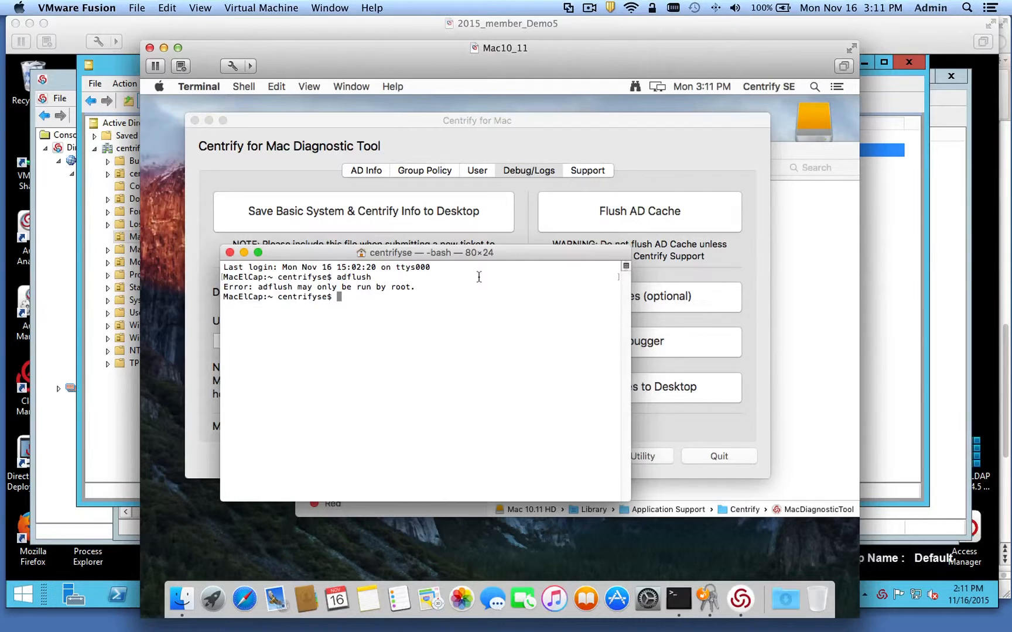
pyautogui.write('sudo adflush')
pyautogui.press('Return')
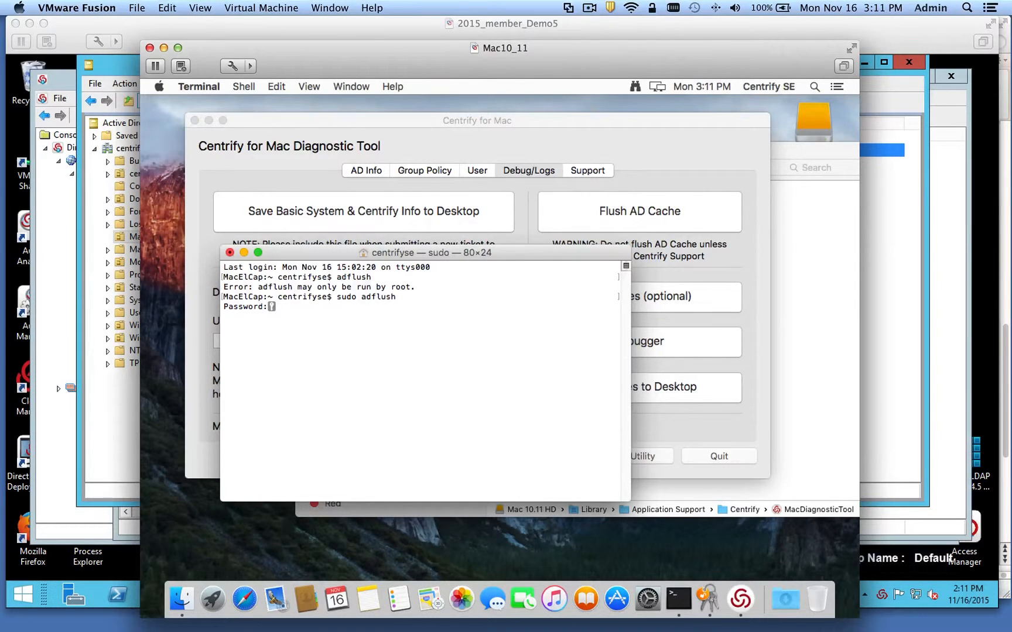
pyautogui.press('Return')
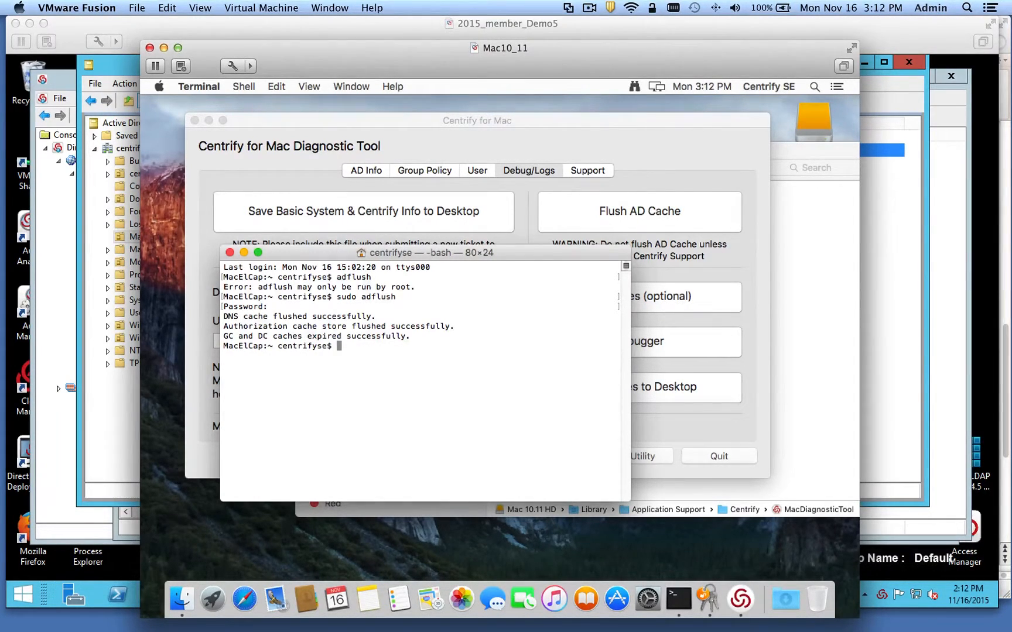
# - Quit MacDiagnosticTool and relaunch it from the Centrify folder
pyautogui.click(628, 164)
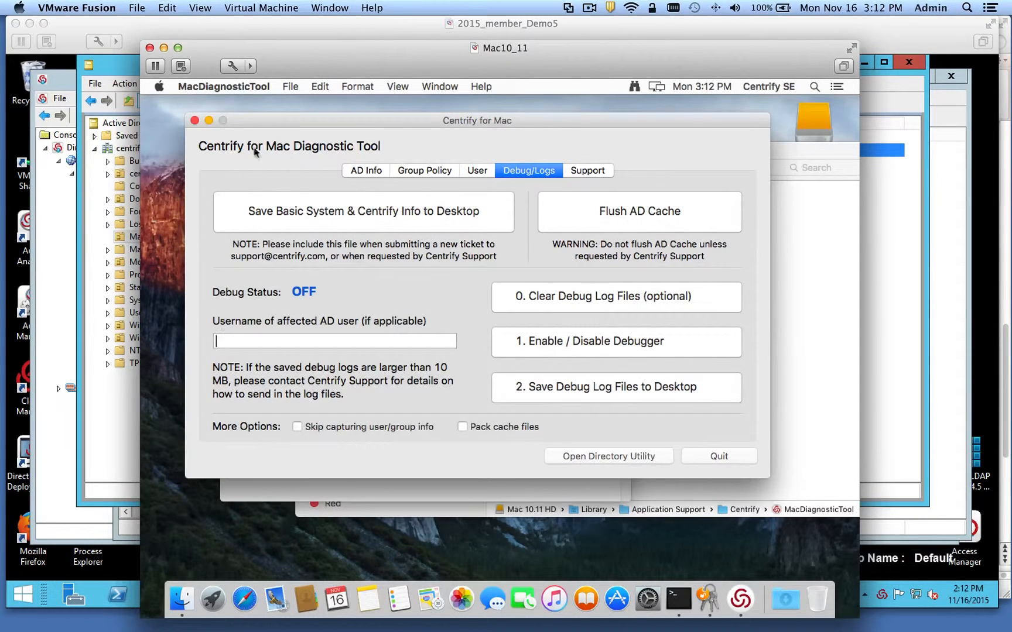
pyautogui.click(195, 120)
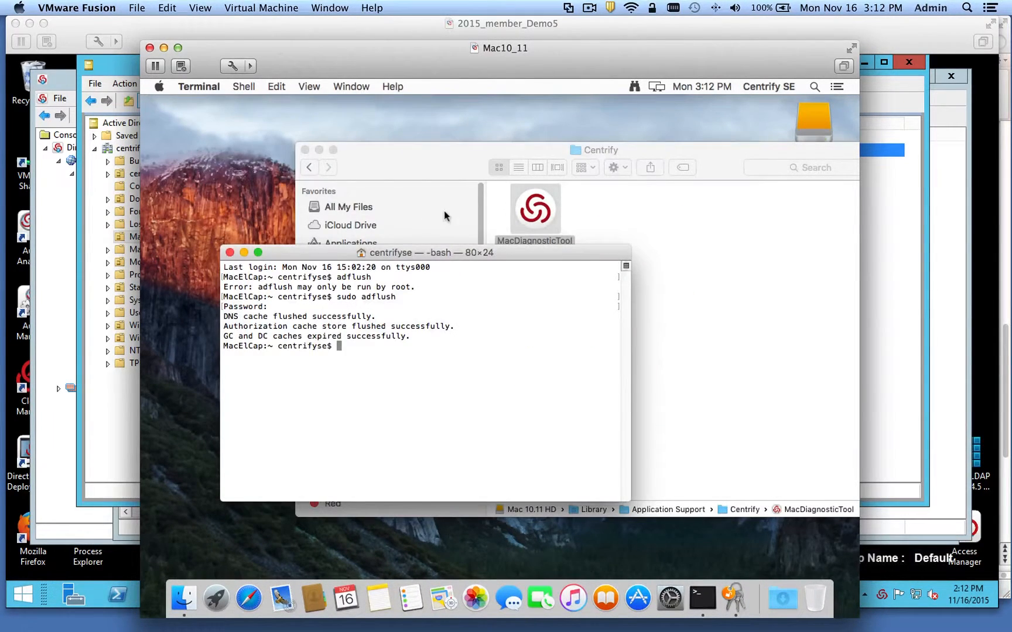
pyautogui.click(444, 215)
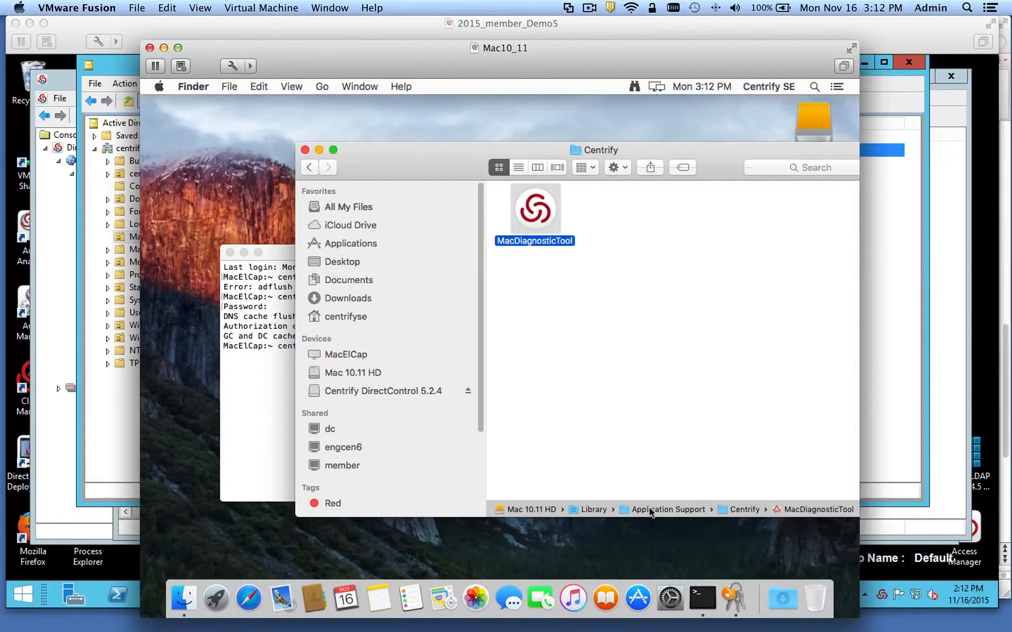
pyautogui.doubleClick(542, 219)
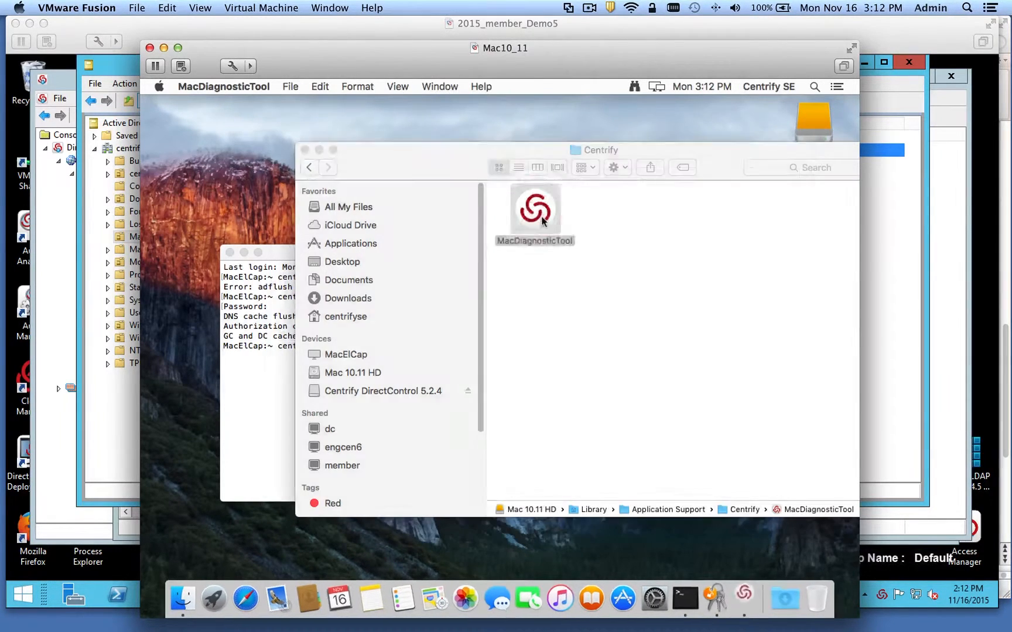